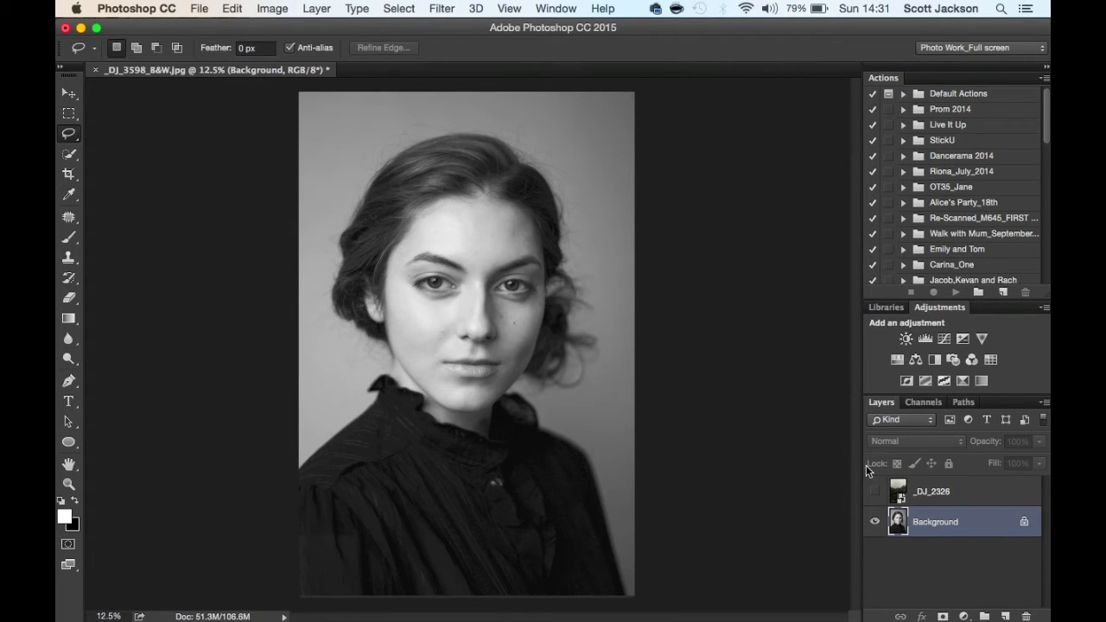
Compare the _DJ_2326 landscape layer with the portrait beneath it, leaving the landscape hidden.
{"action": "left_click", "coordinate": [874, 491]}
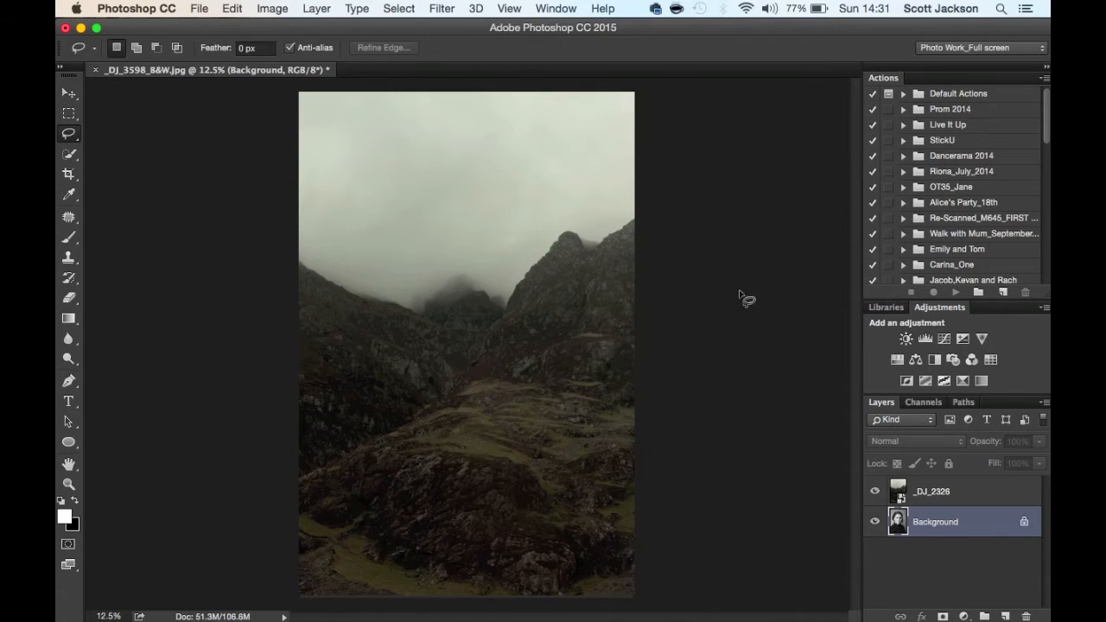
{"action": "left_click", "coordinate": [875, 492]}
{"action": "left_click", "coordinate": [875, 492]}
{"action": "left_click", "coordinate": [874, 490]}
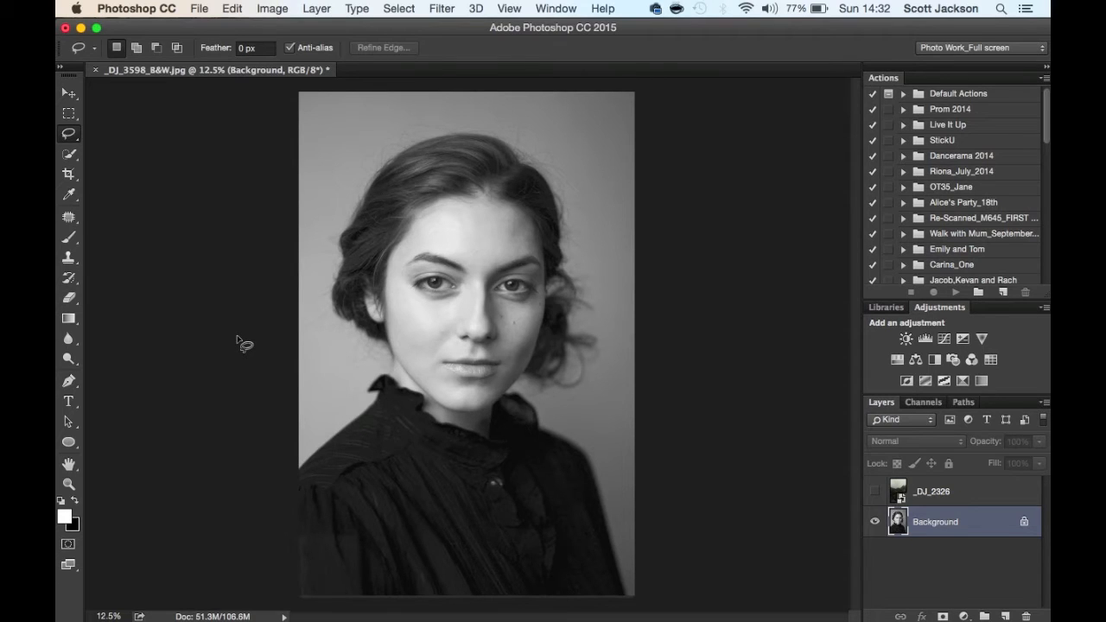
Switch to full-screen mode with the panels displayed and duplicate the Background portrait layer.
{"action": "key", "text": "f"}
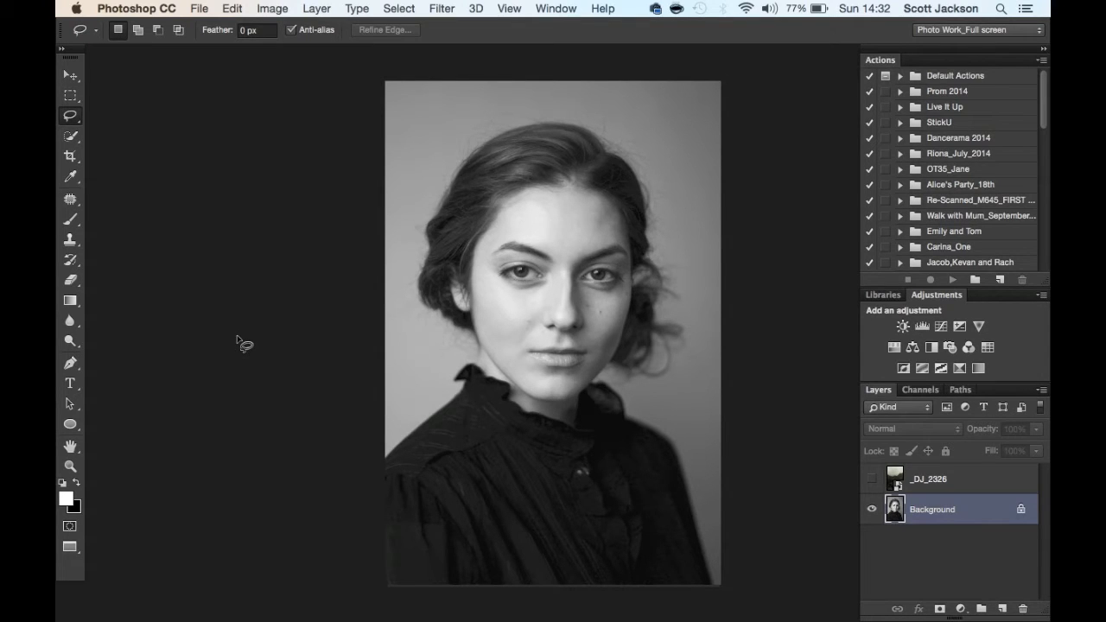
{"action": "key", "text": "f"}
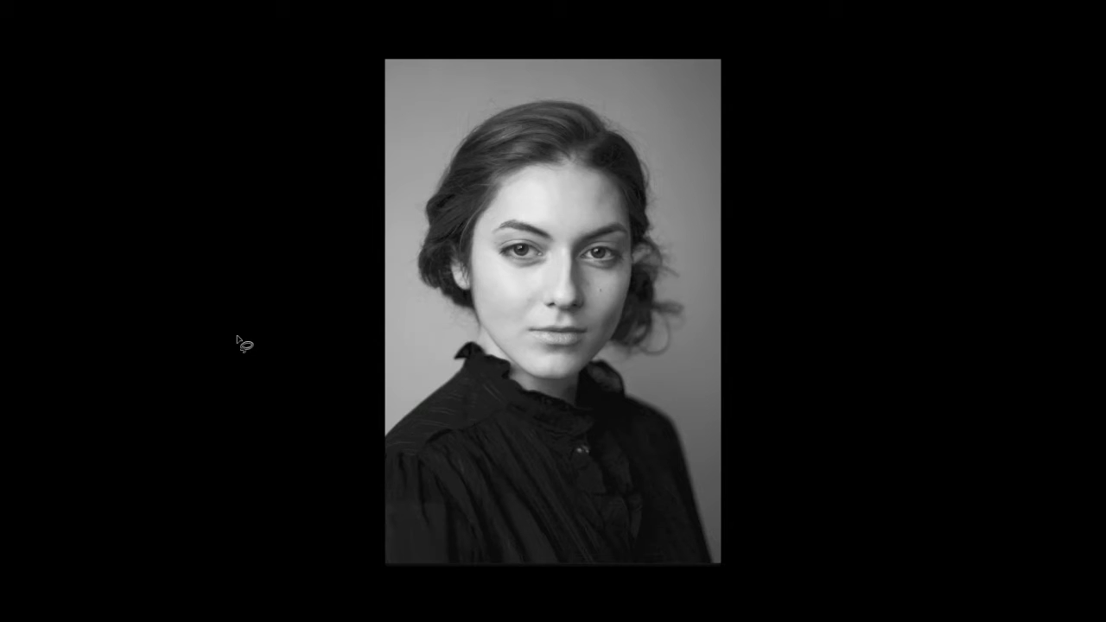
{"action": "key", "text": "Tab"}
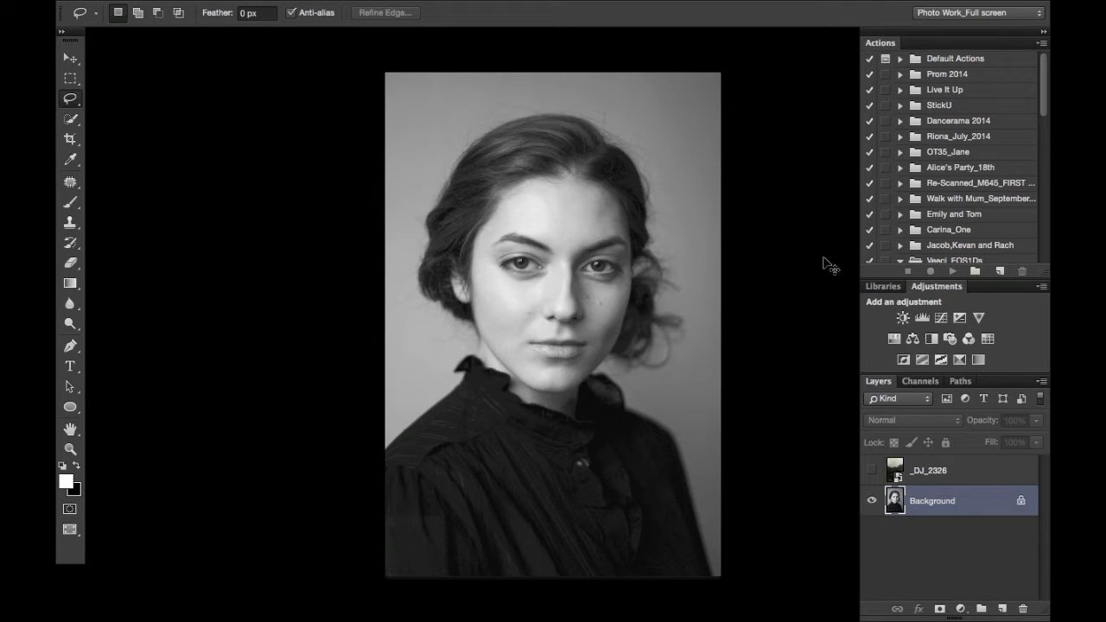
{"action": "key", "text": "ctrl+j"}
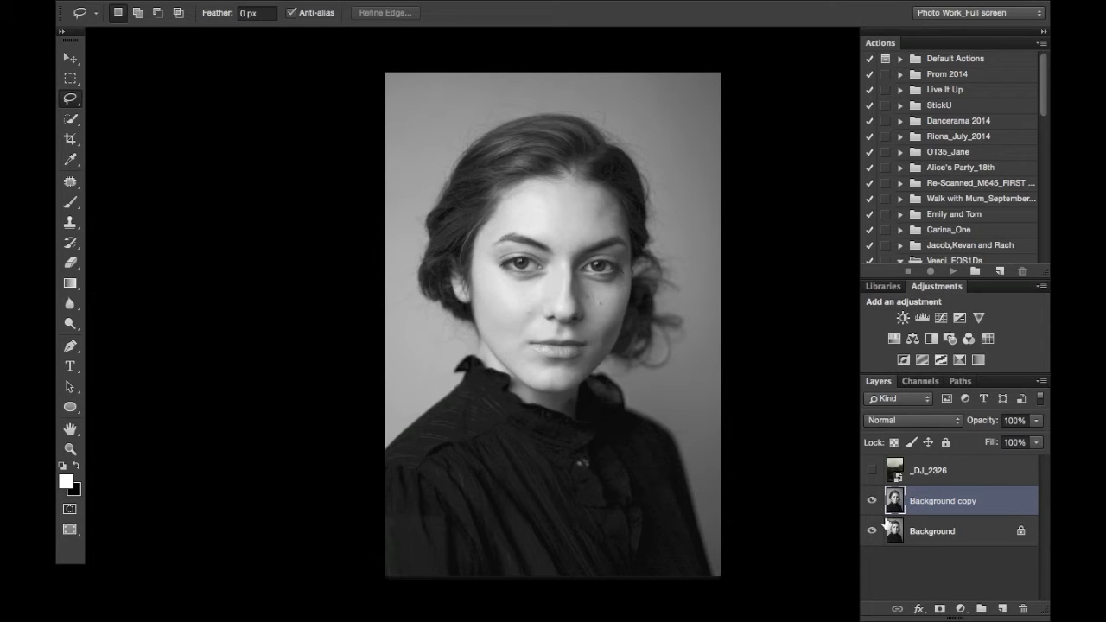
Make the _DJ_2326 landscape layer visible and rasterize it from a smart object into a normal layer.
{"action": "left_click", "coordinate": [926, 474]}
{"action": "left_click", "coordinate": [870, 470]}
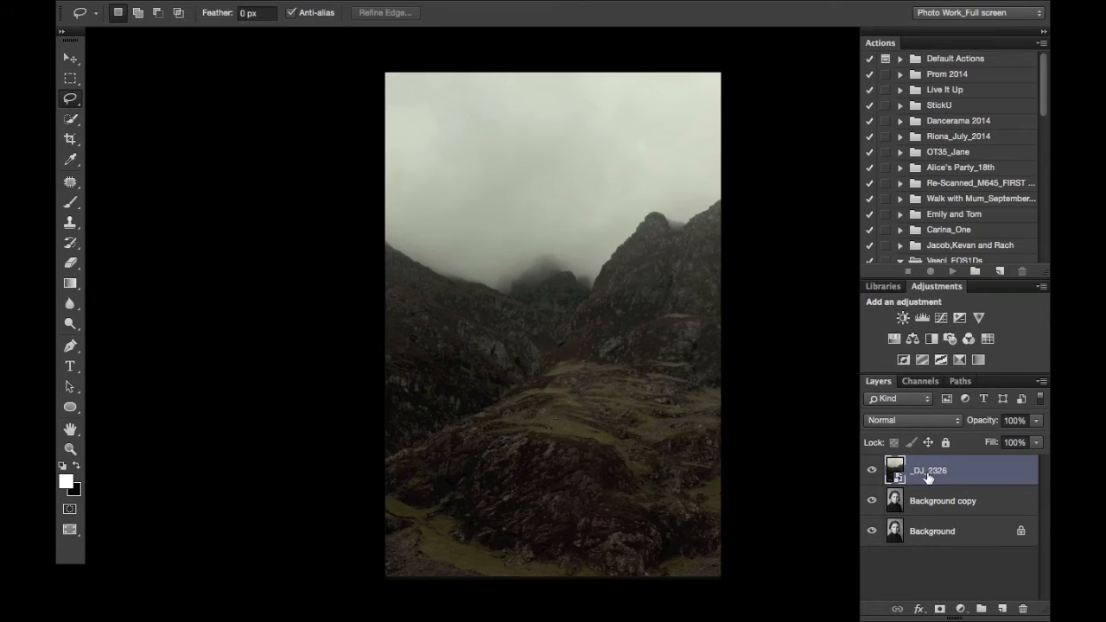
{"action": "right_click", "coordinate": [931, 471]}
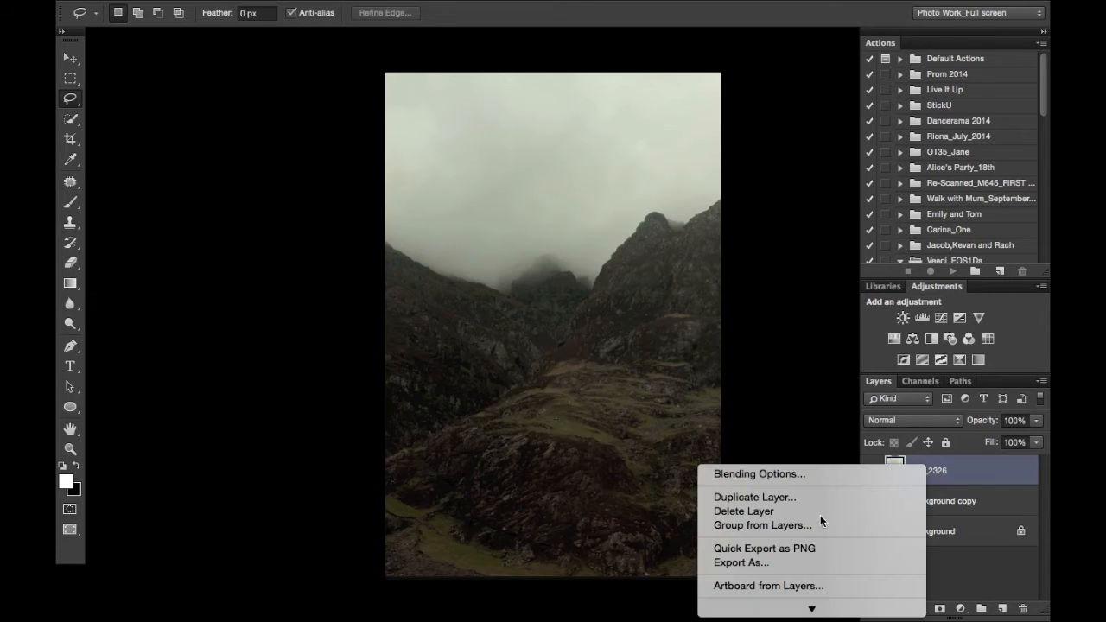
{"action": "mouse_move", "coordinate": [813, 610]}
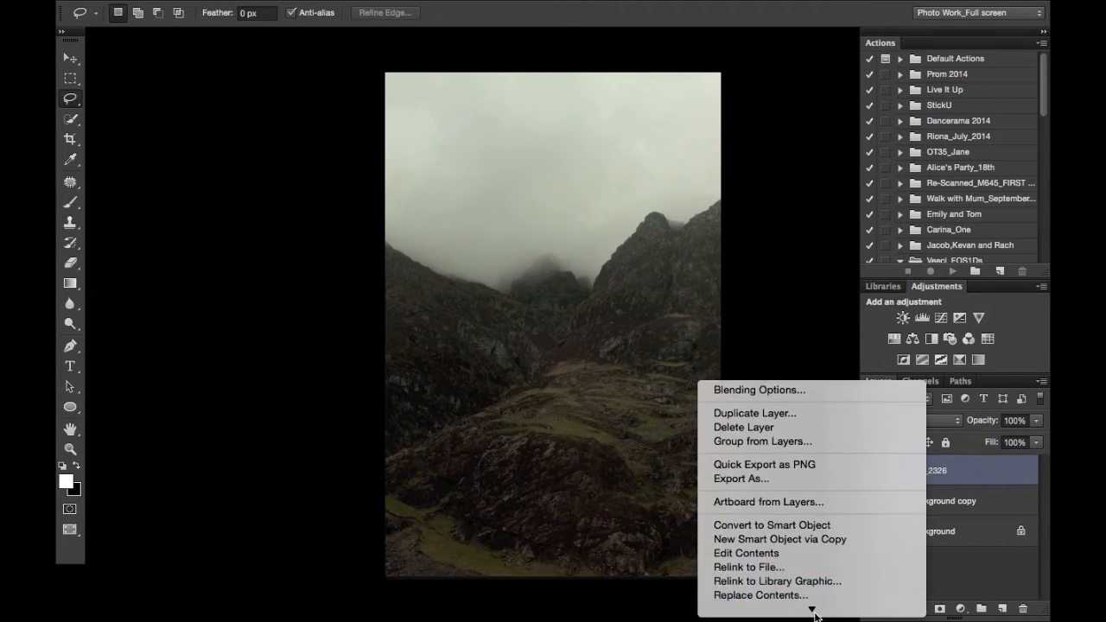
{"action": "left_click", "coordinate": [813, 561]}
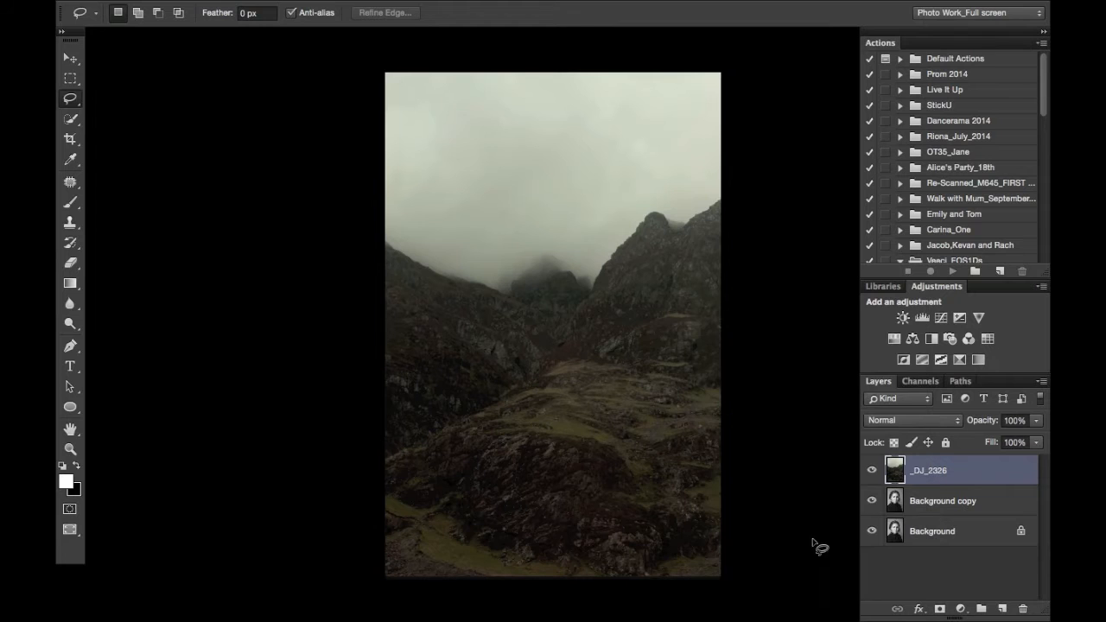
Place the _DJ_2326 layer directly below Background copy, keep it visible, and duplicate it.
{"action": "left_click", "coordinate": [872, 471]}
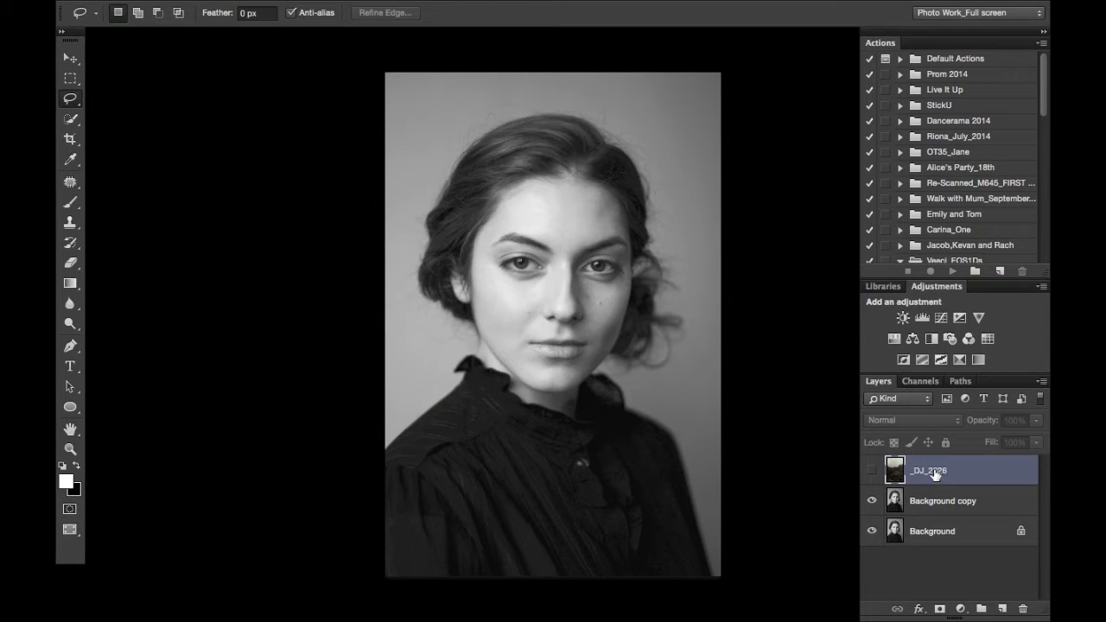
{"action": "left_click_drag", "start_coordinate": [930, 473], "coordinate": [931, 509]}
{"action": "left_click", "coordinate": [871, 501]}
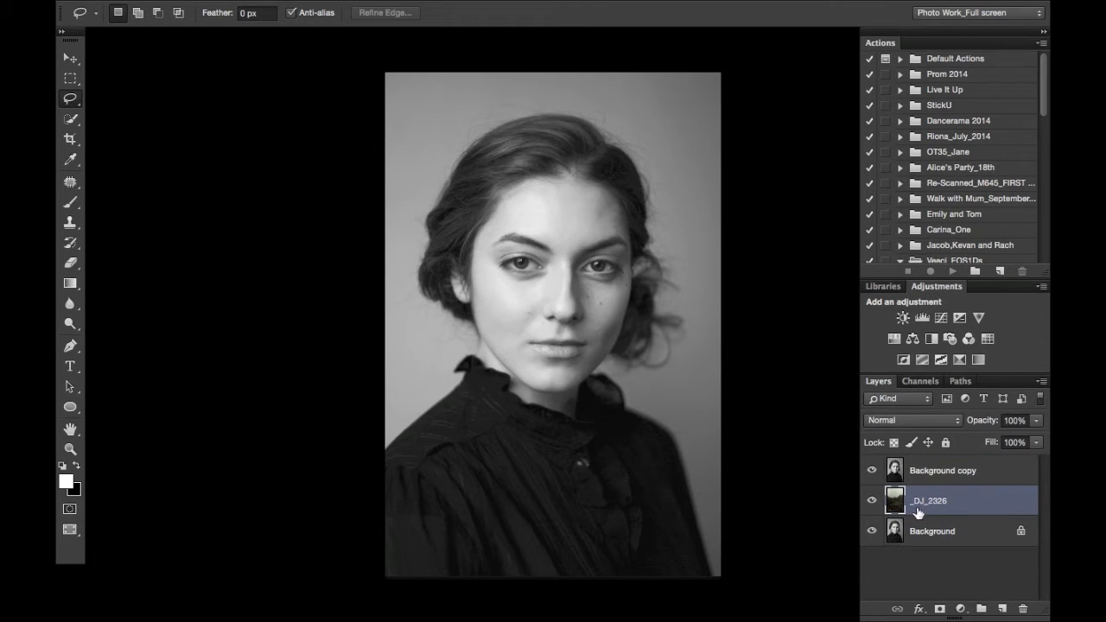
{"action": "key", "text": "ctrl+j"}
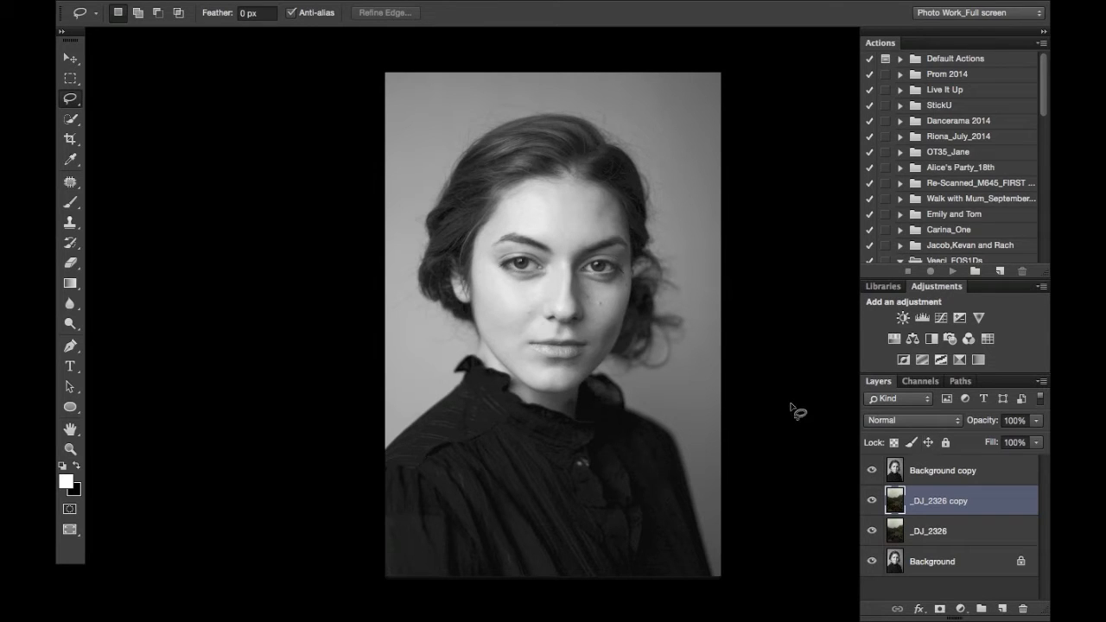
Set the blend mode of the Background copy layer to Lighten.
{"action": "left_click", "coordinate": [931, 473]}
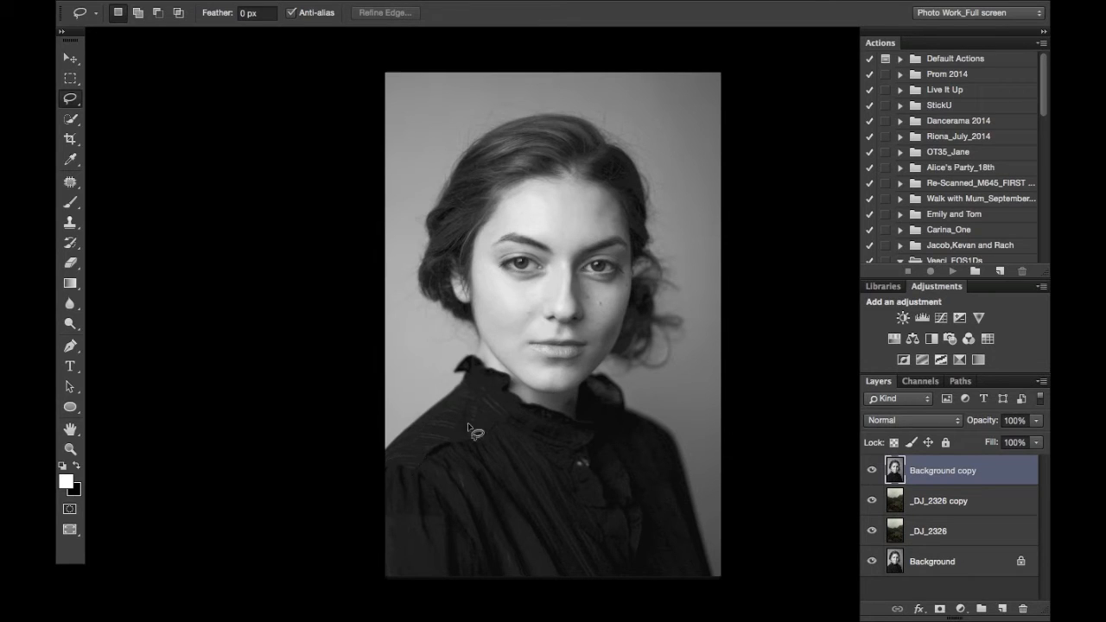
{"action": "left_click", "coordinate": [918, 419]}
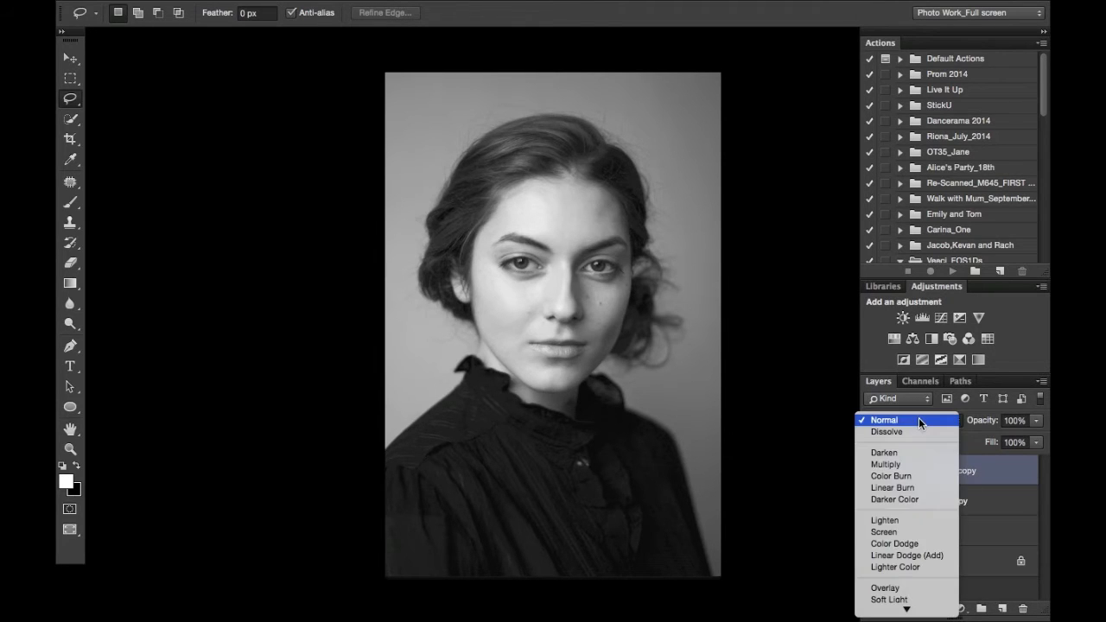
{"action": "left_click", "coordinate": [903, 520]}
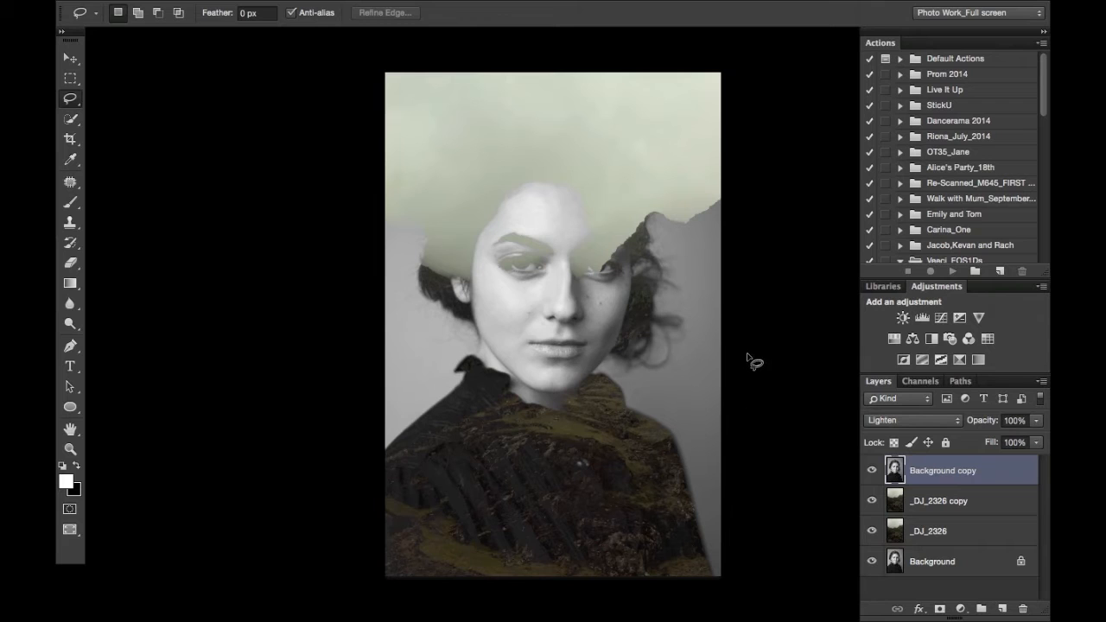
Scale the _DJ_2326 copy layer up proportionally to 136.44%, keeping its lower-right corner in place.
{"action": "key", "text": "ctrl+minus"}
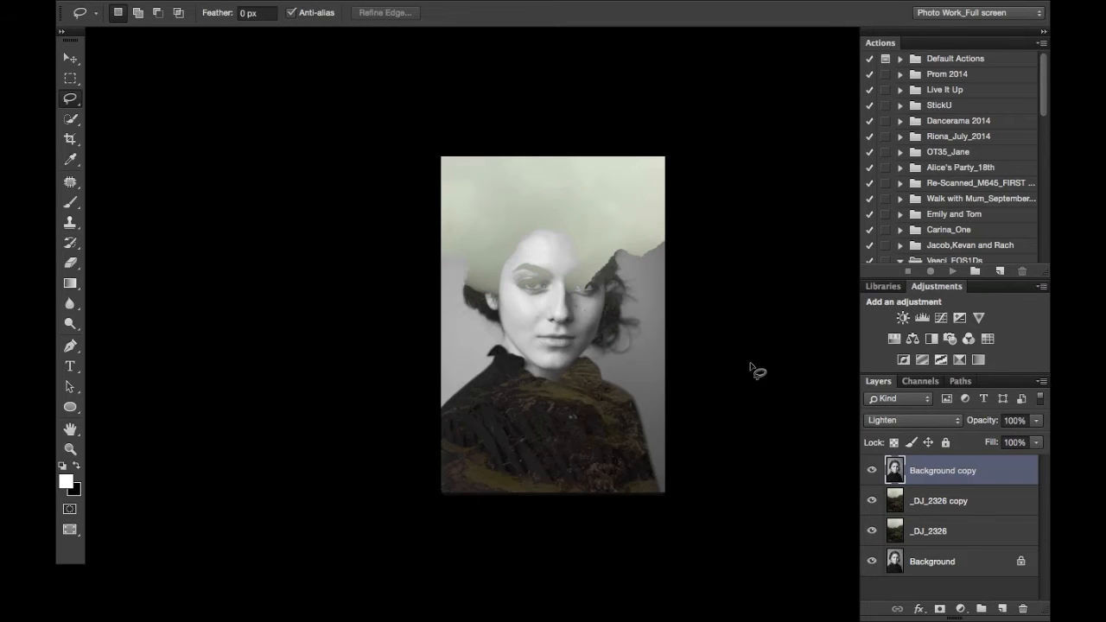
{"action": "left_click_drag", "start_coordinate": [713, 314], "coordinate": [674, 449]}
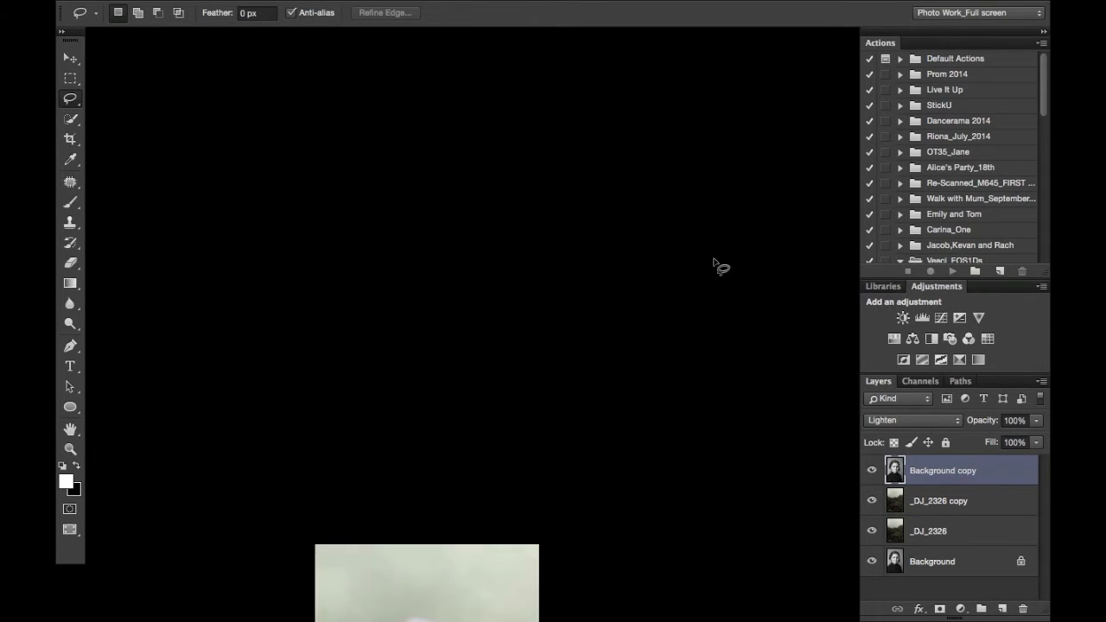
{"action": "mouse_move", "coordinate": [616, 484]}
{"action": "left_mouse_down"}
{"action": "mouse_move", "coordinate": [659, 308]}
{"action": "mouse_move", "coordinate": [648, 342]}
{"action": "left_mouse_up"}
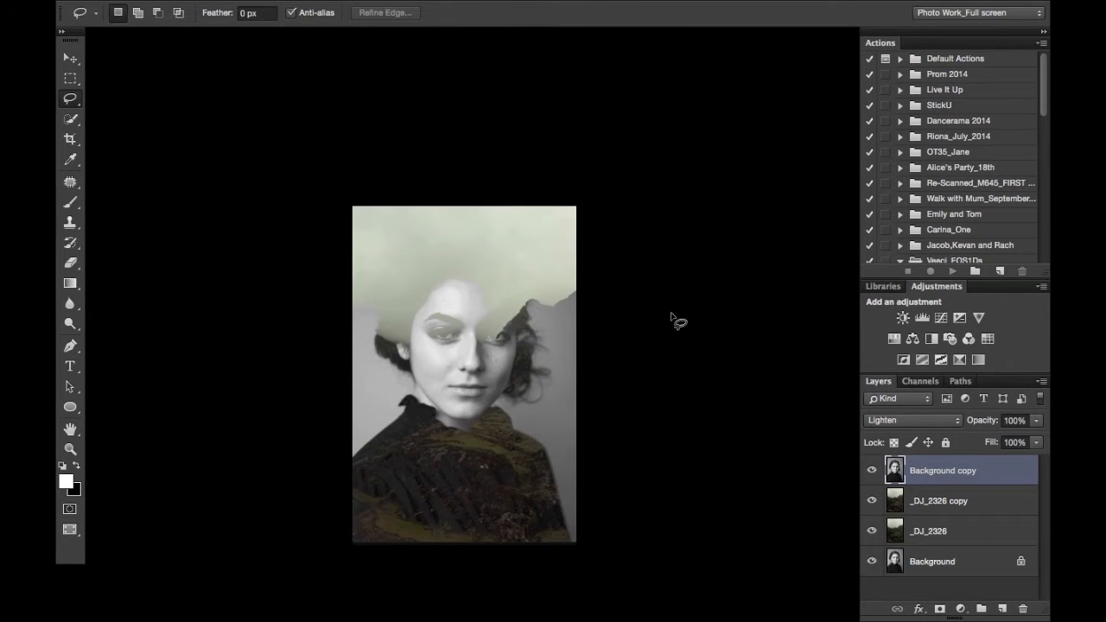
{"action": "left_click", "coordinate": [971, 497]}
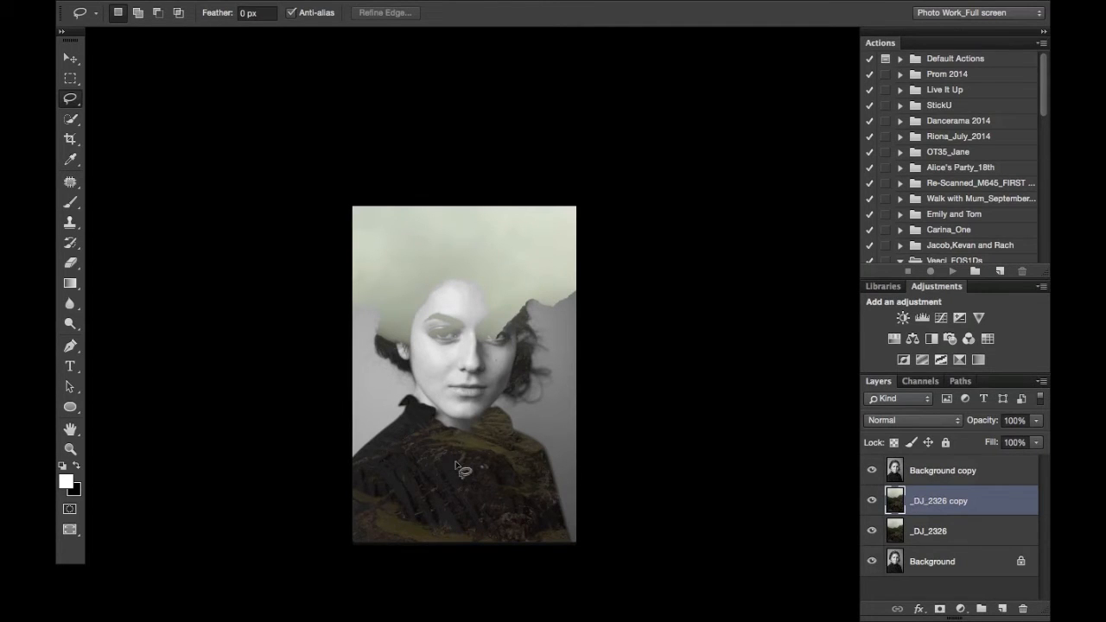
{"action": "left_click", "coordinate": [71, 59]}
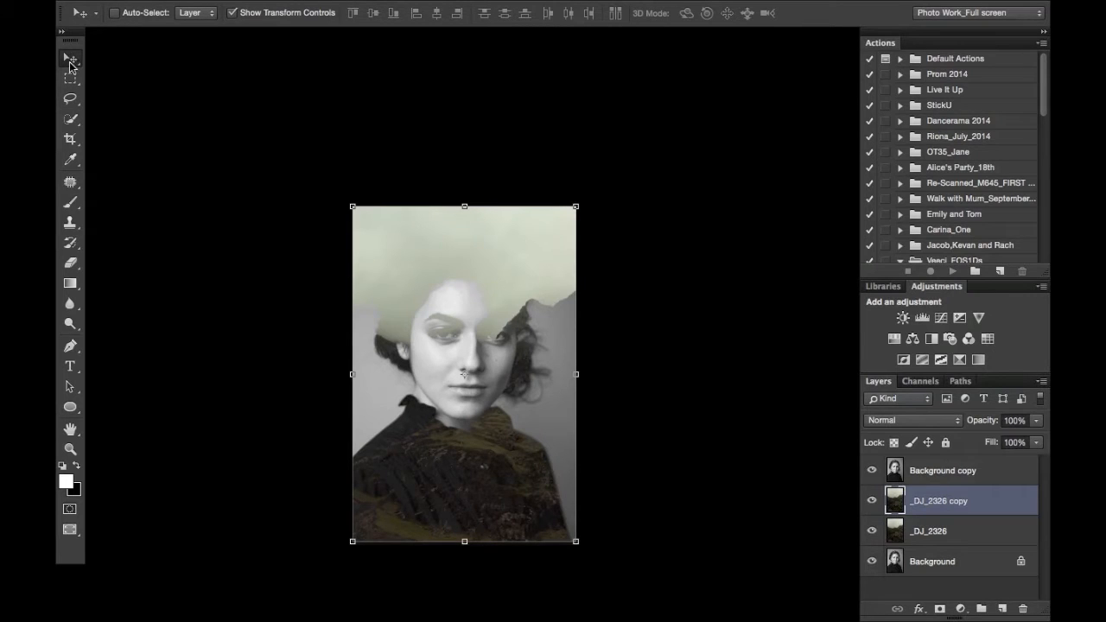
{"action": "left_click", "coordinate": [352, 206]}
{"action": "left_click", "coordinate": [340, 13]}
{"action": "left_click_drag", "start_coordinate": [348, 205], "coordinate": [230, 100]}
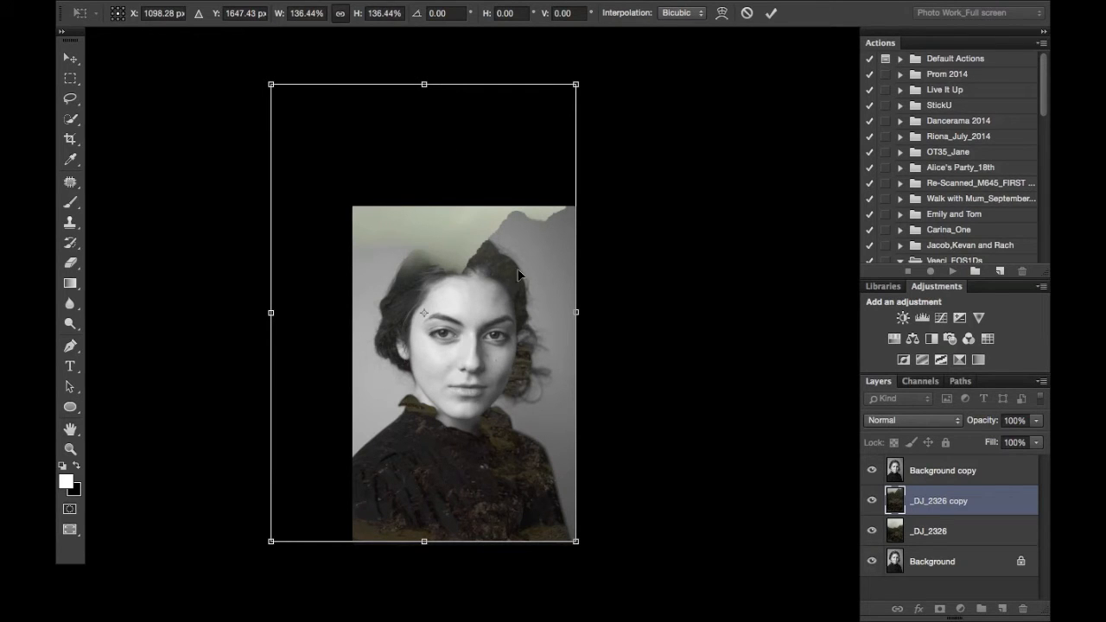
Move the enlarged _DJ_2326 copy landscape down to Y 2592 px, check its fit over the portrait, and apply the transformation.
{"action": "left_click_drag", "start_coordinate": [525, 276], "coordinate": [537, 354]}
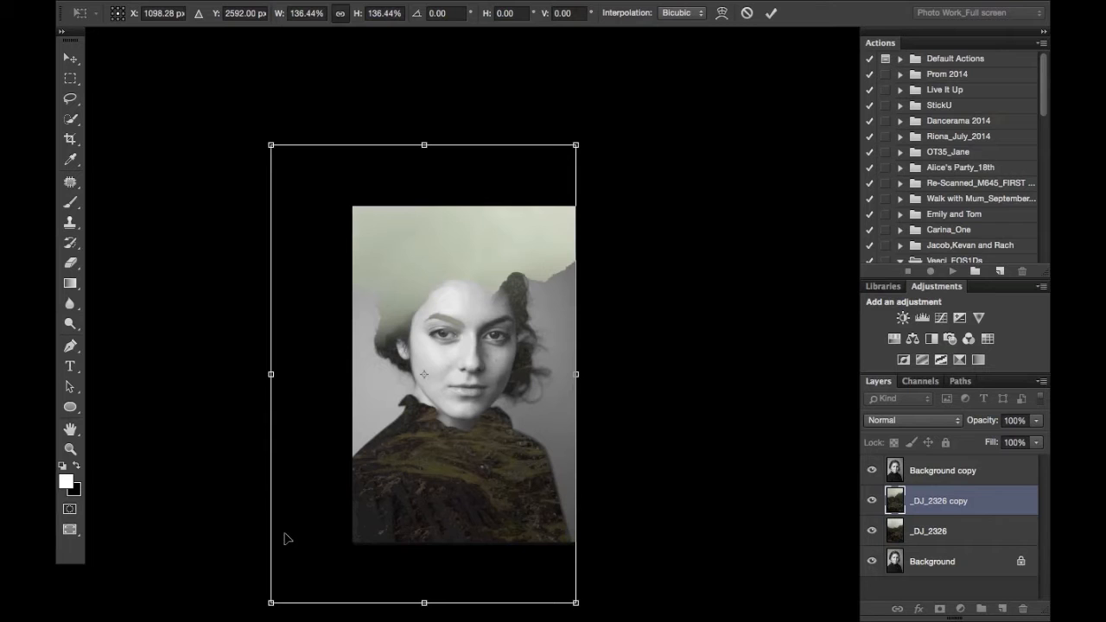
{"action": "scroll", "coordinate": [487, 349], "scroll_direction": "up", "scroll_amount": 3}
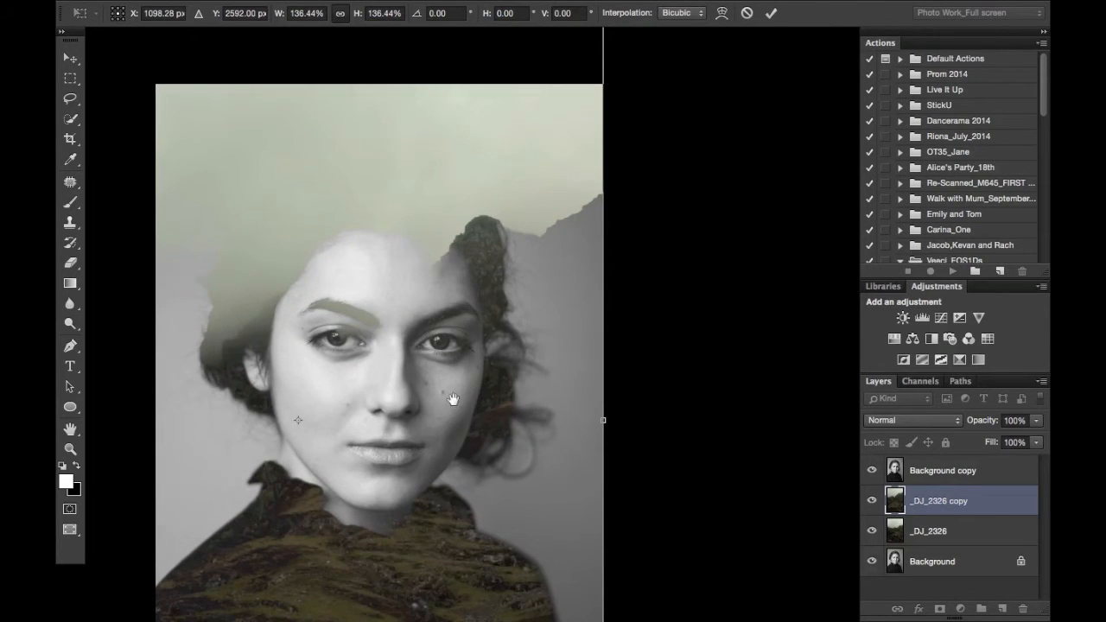
{"action": "scroll", "coordinate": [459, 388], "scroll_direction": "up", "scroll_amount": 2}
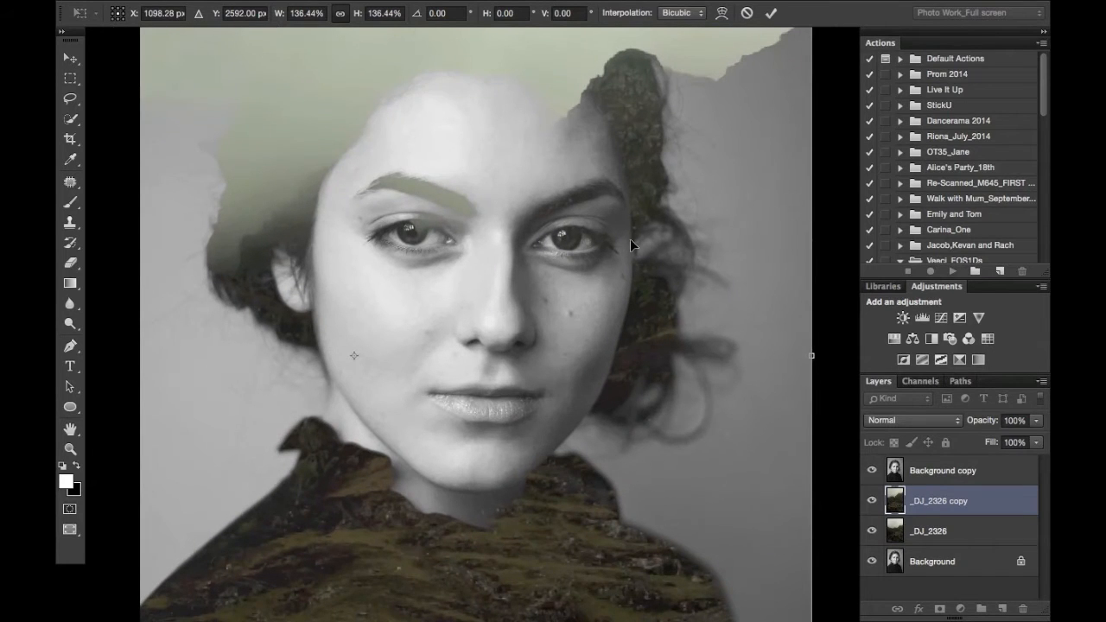
{"action": "scroll", "coordinate": [698, 263], "scroll_direction": "up", "scroll_amount": 1}
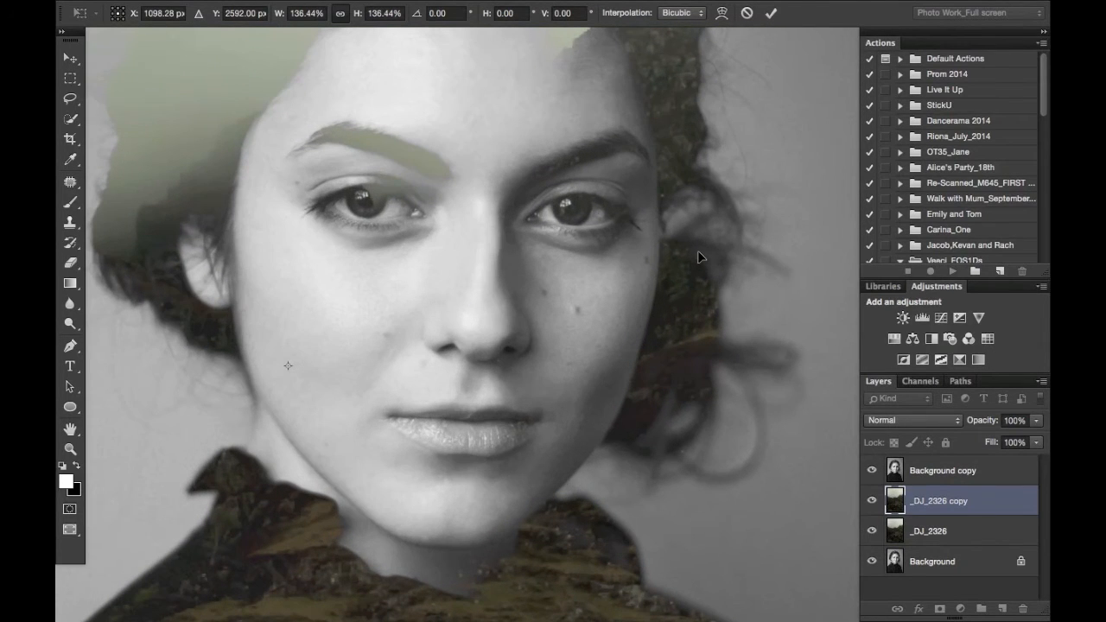
{"action": "scroll", "coordinate": [699, 256], "scroll_direction": "down", "scroll_amount": 3}
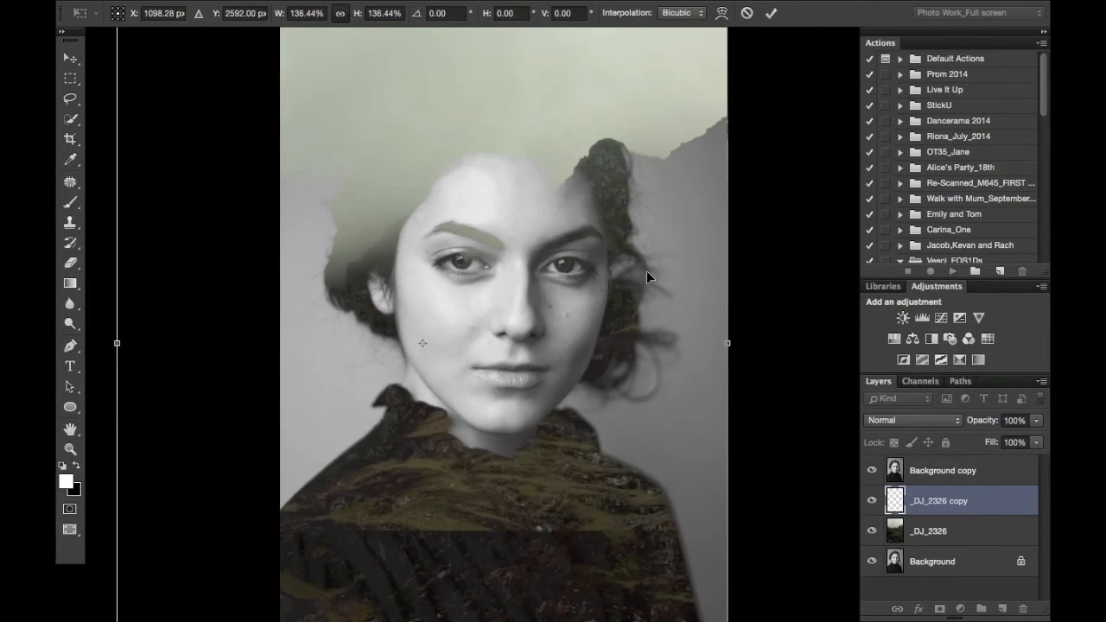
{"action": "scroll", "coordinate": [649, 273], "scroll_direction": "down", "scroll_amount": 1}
{"action": "key", "text": "Return"}
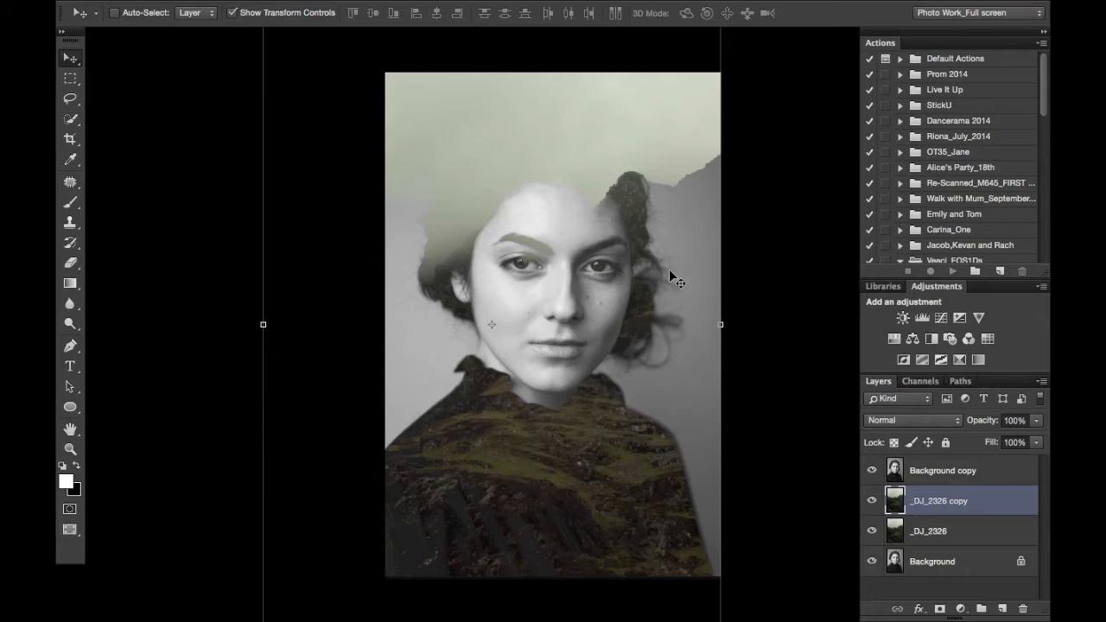
Examine up close how the landscape blends into the portrait's hair, eyebrows, face edges and clothing.
{"action": "key", "text": "ctrl+plus"}
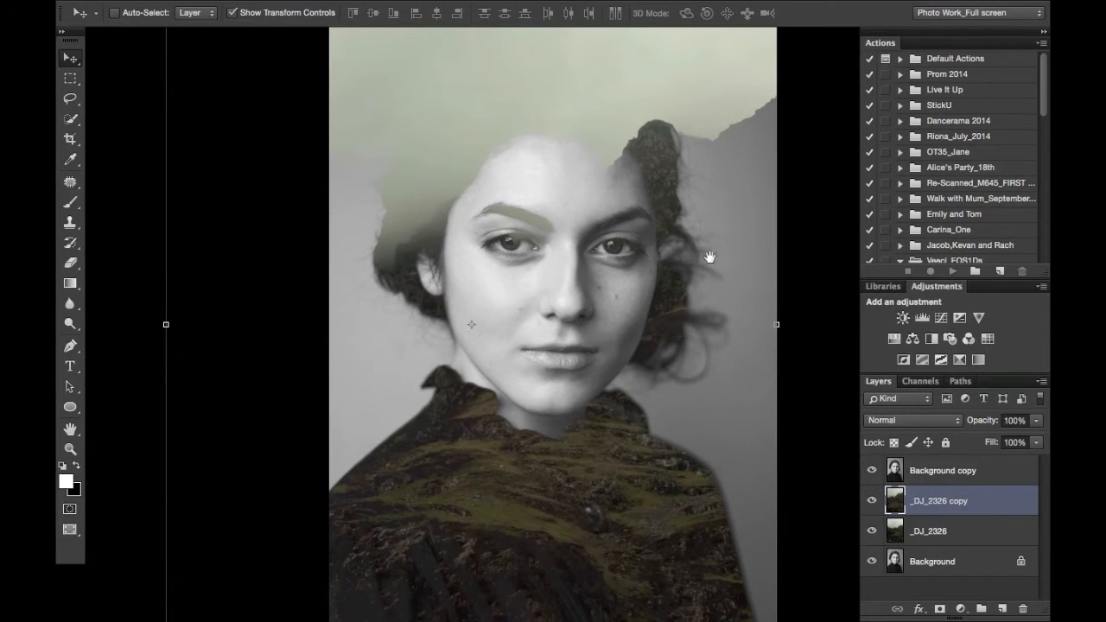
{"action": "left_click_drag", "start_coordinate": [718, 253], "coordinate": [654, 274]}
{"action": "key", "text": "ctrl+plus"}
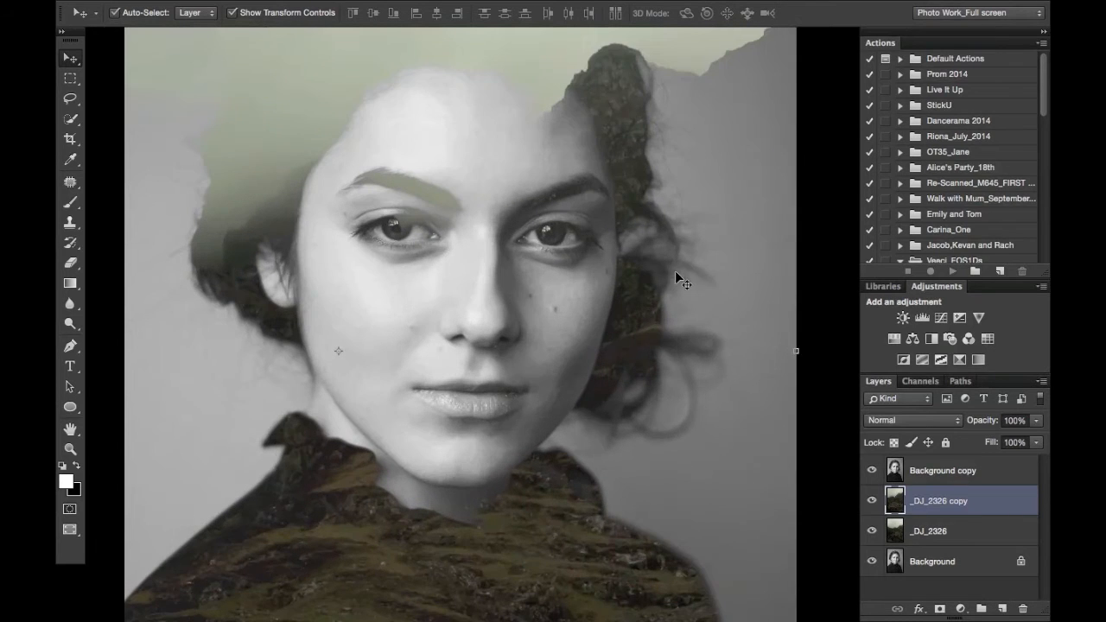
{"action": "key", "text": "ctrl+plus"}
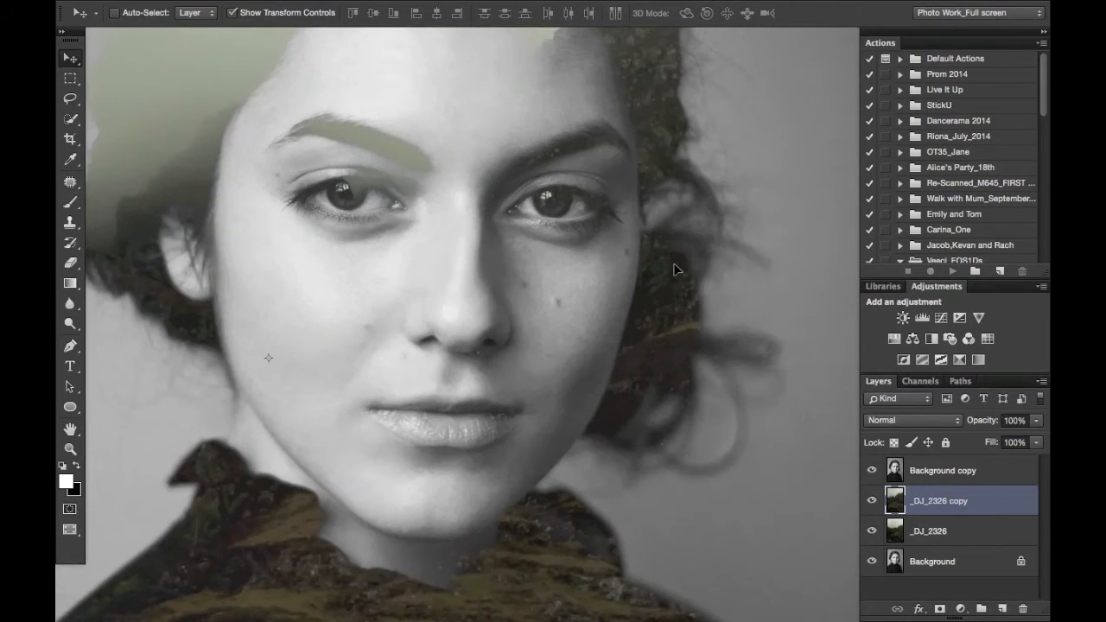
{"action": "left_click_drag", "start_coordinate": [705, 168], "coordinate": [669, 147]}
{"action": "left_click_drag", "start_coordinate": [609, 442], "coordinate": [683, 141]}
{"action": "left_click_drag", "start_coordinate": [613, 311], "coordinate": [592, 419]}
{"action": "left_click_drag", "start_coordinate": [660, 105], "coordinate": [671, 285]}
{"action": "key", "text": "super+minus"}
{"action": "key", "text": "super+minus"}
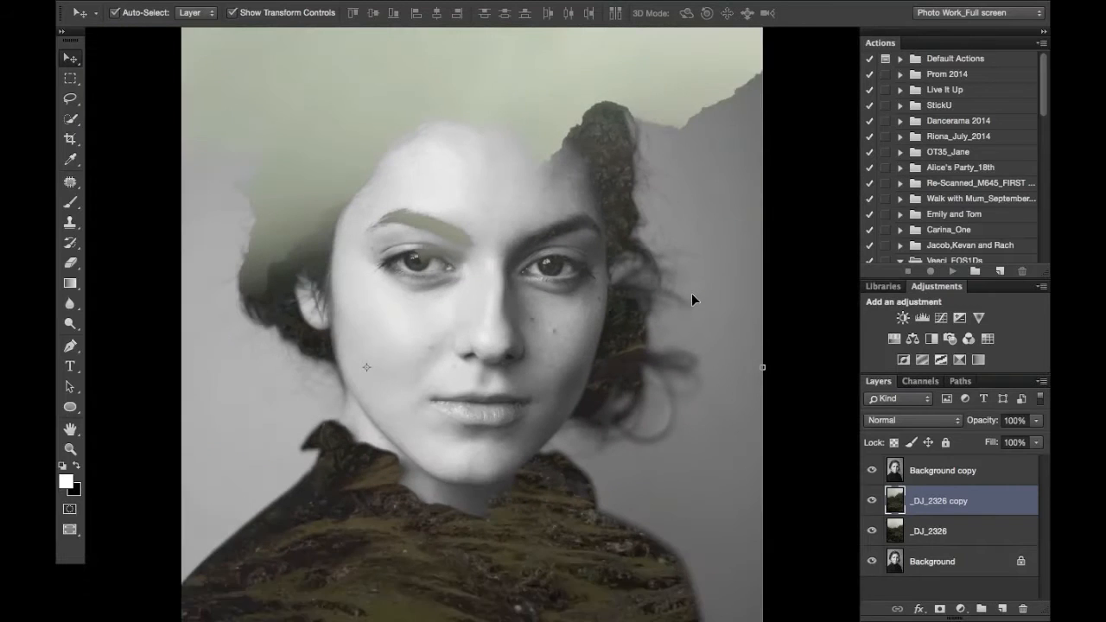
{"action": "key", "text": "super+minus"}
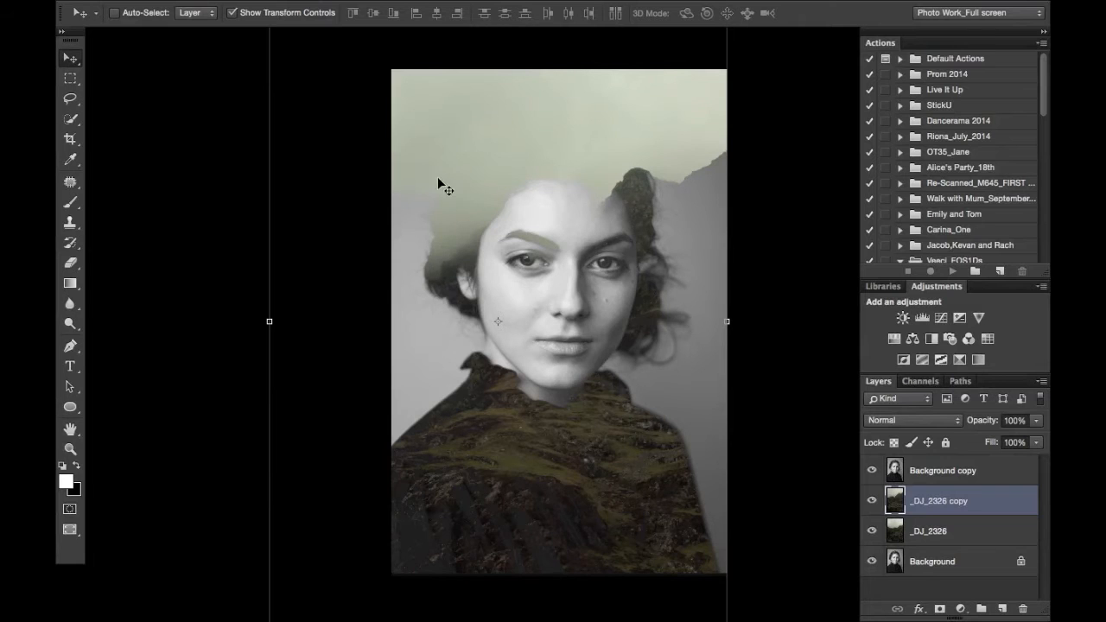
{"action": "key", "text": "super+equal"}
{"action": "key", "text": "super+equal"}
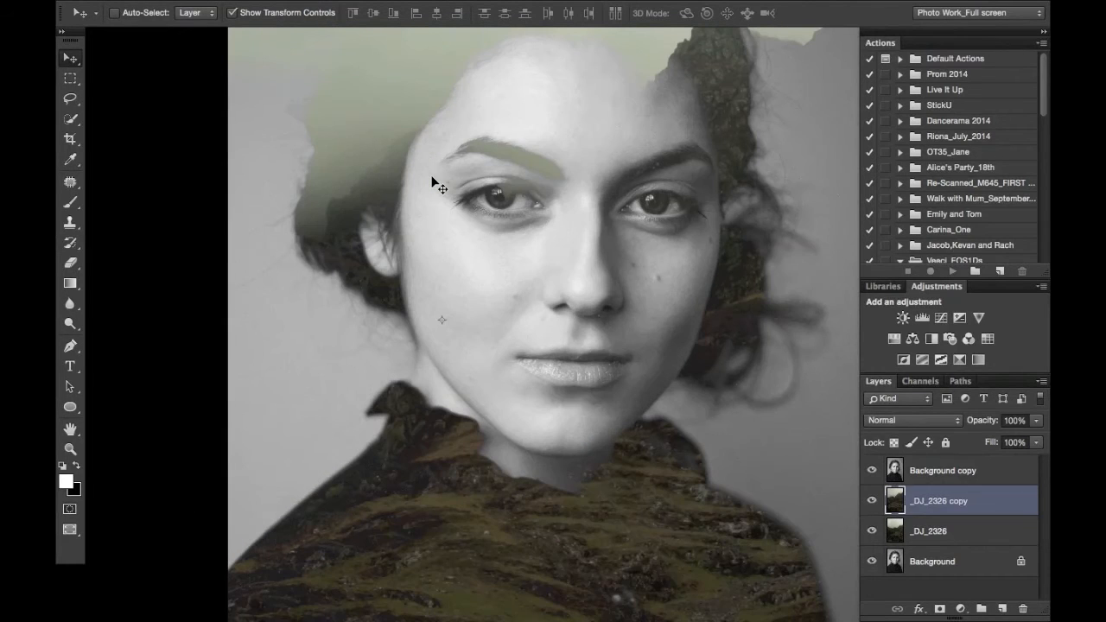
{"action": "key", "text": "super+equal"}
{"action": "scroll", "coordinate": [513, 291], "scroll_direction": "up", "scroll_amount": 5}
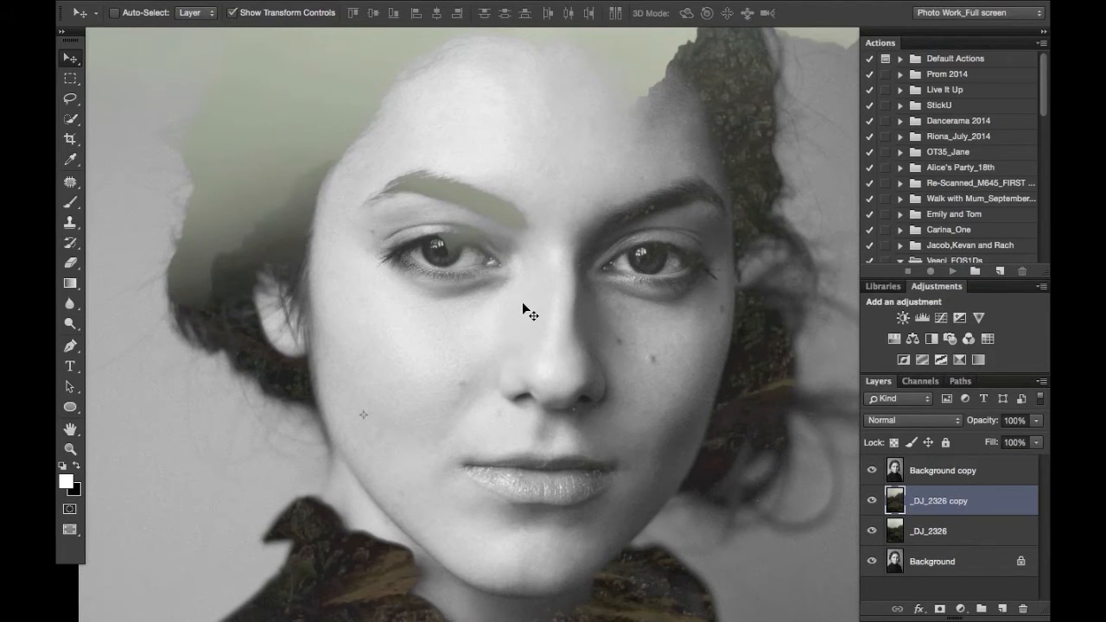
Compare the full composite with a close view of the face, checking where the landscape sky shows through the eyebrow.
{"action": "key", "text": "super+minus"}
{"action": "key", "text": "super+minus"}
{"action": "key", "text": "super+minus"}
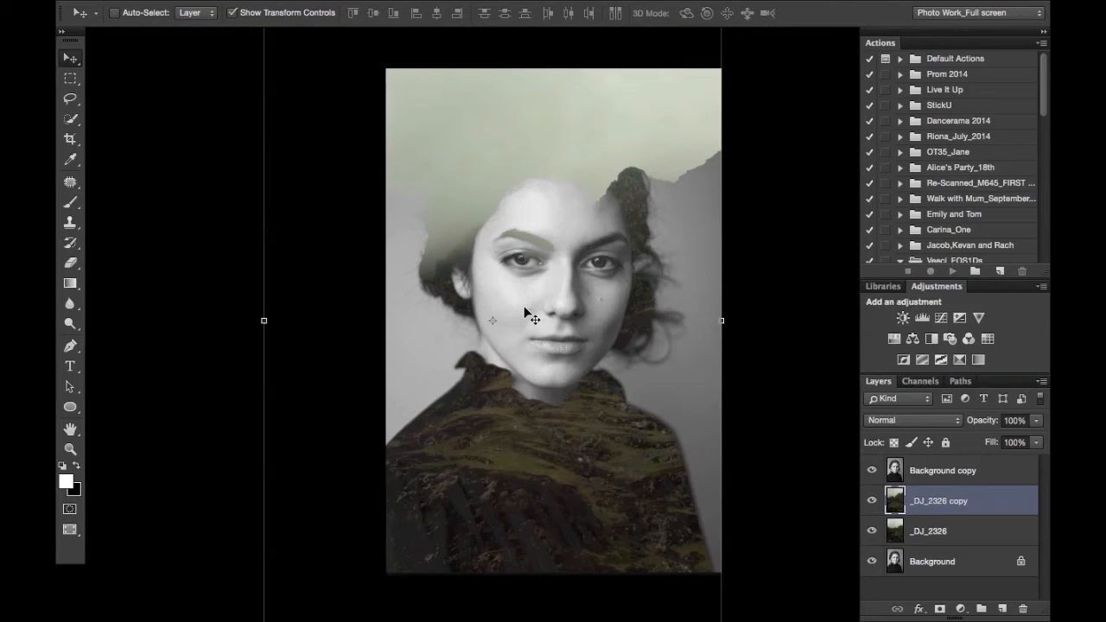
{"action": "left_click_drag", "start_coordinate": [535, 311], "coordinate": [526, 314]}
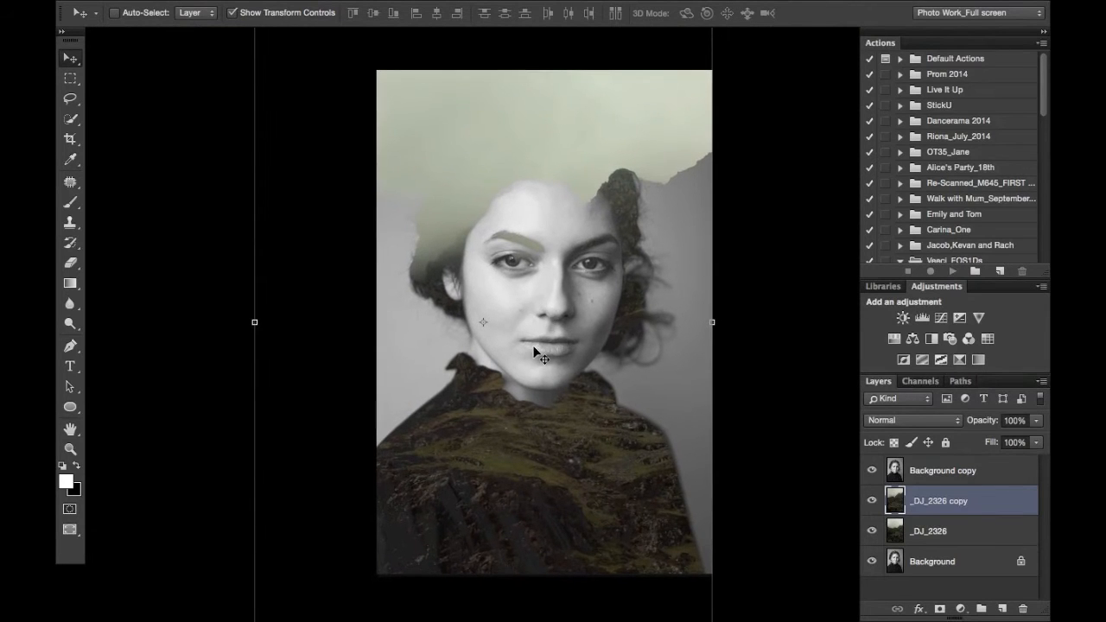
{"action": "key", "text": "super+plus"}
{"action": "key", "text": "super+plus"}
{"action": "key", "text": "super+plus"}
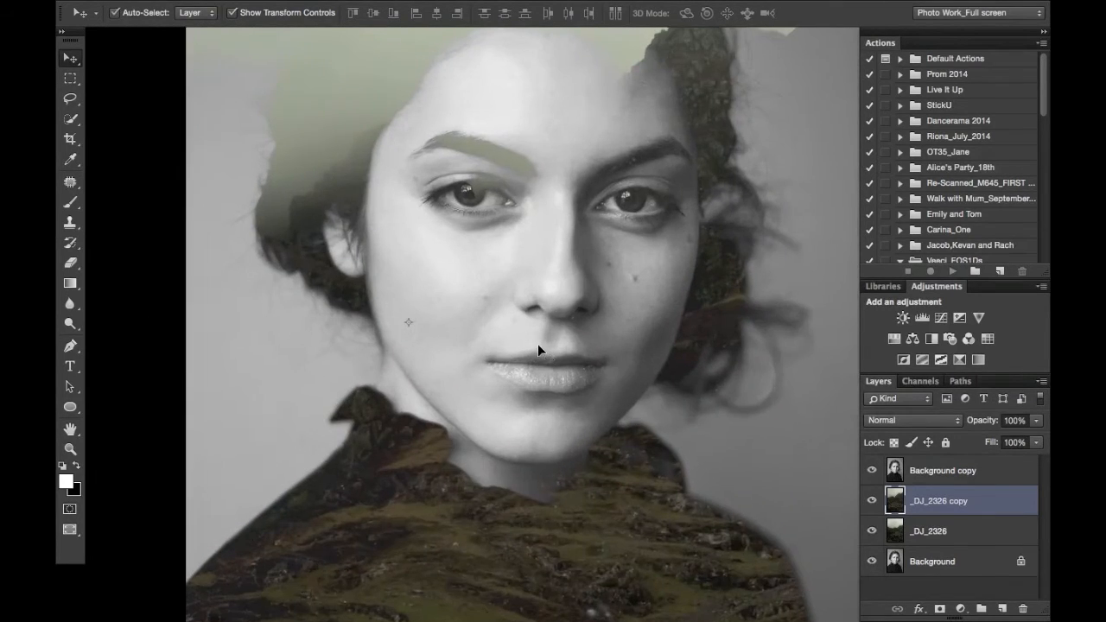
{"action": "key", "text": "super+plus"}
{"action": "key", "text": "super+plus"}
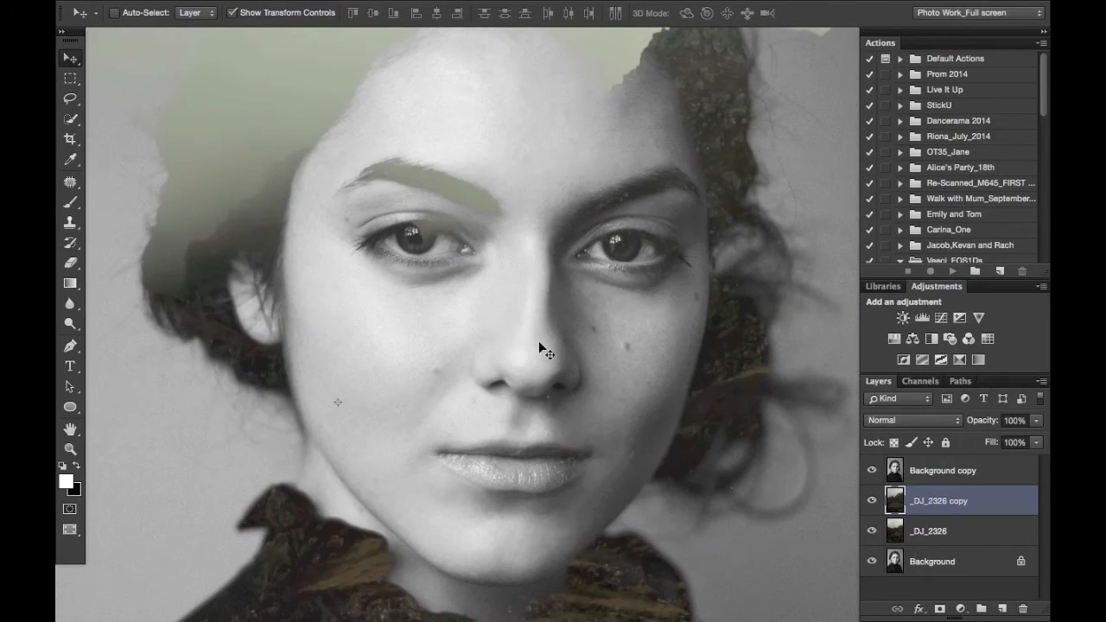
{"action": "key", "text": "super+minus"}
{"action": "key", "text": "super+minus"}
{"action": "key", "text": "super+minus"}
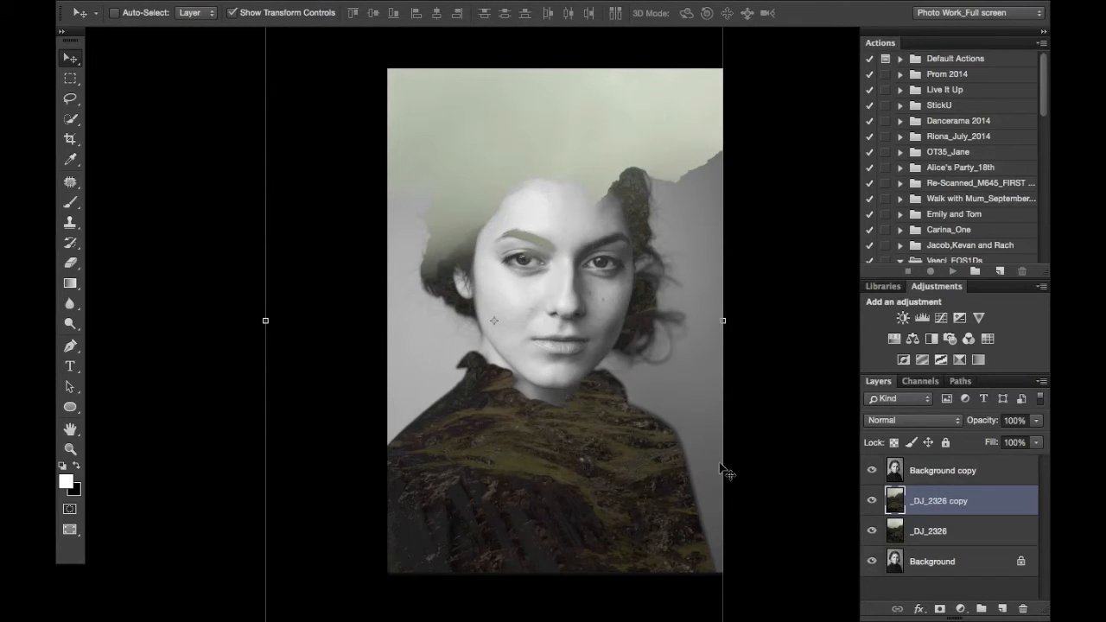
Move the _DJ_2326 copy landscape slightly upward so the pale sky sits above the eyebrows.
{"action": "left_click_drag", "start_coordinate": [654, 404], "coordinate": [654, 380]}
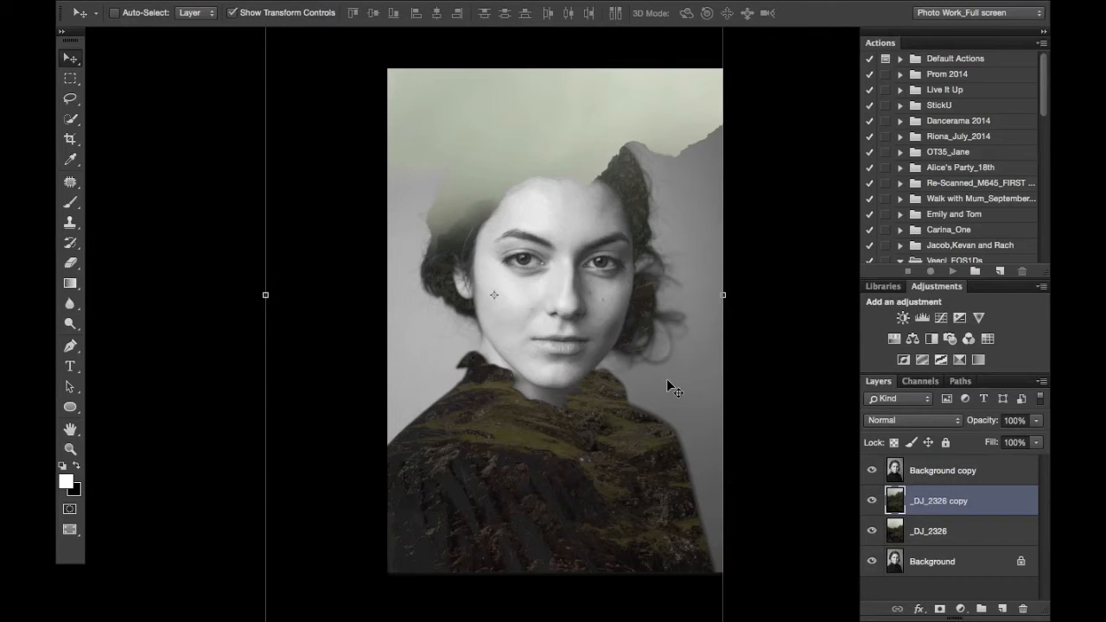
{"action": "mouse_move", "coordinate": [664, 361]}
{"action": "left_mouse_down"}
{"action": "mouse_move", "coordinate": [660, 379]}
{"action": "mouse_move", "coordinate": [656, 363]}
{"action": "left_mouse_up"}
{"action": "key", "text": "ctrl+plus"}
{"action": "key", "text": "ctrl+plus"}
{"action": "key", "text": "ctrl+plus"}
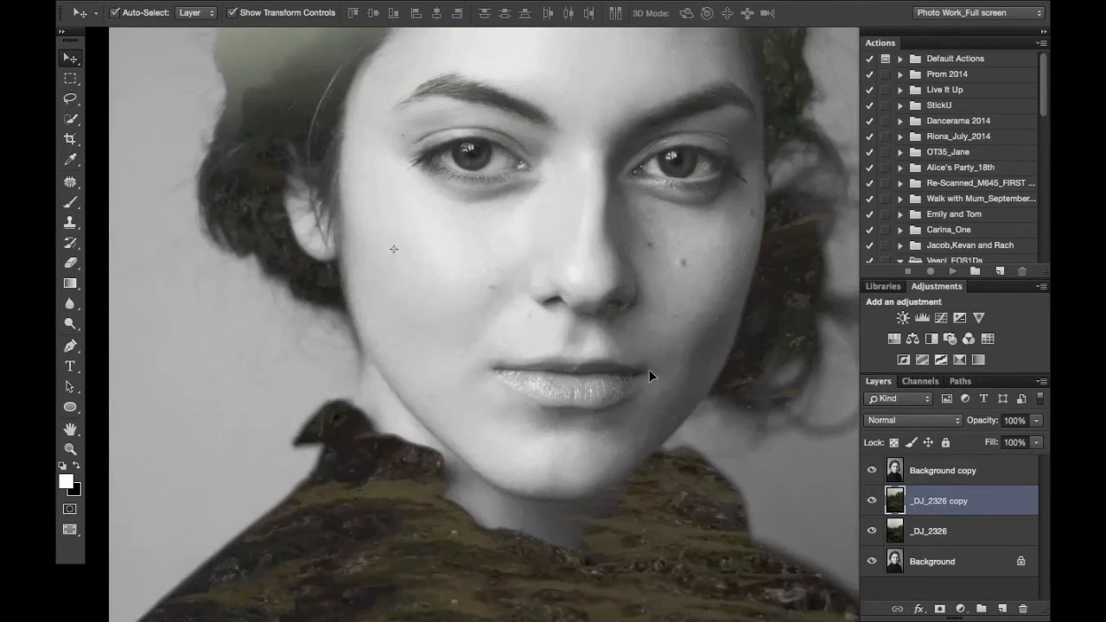
Inspect the repositioned landscape across the hair, face and clothing, and compare it with the Background copy layer hidden and shown.
{"action": "mouse_move", "coordinate": [648, 369]}
{"action": "left_mouse_down"}
{"action": "mouse_move", "coordinate": [668, 336]}
{"action": "mouse_move", "coordinate": [610, 349]}
{"action": "mouse_move", "coordinate": [628, 421]}
{"action": "mouse_move", "coordinate": [645, 365]}
{"action": "mouse_move", "coordinate": [637, 387]}
{"action": "left_mouse_up"}
{"action": "key", "text": "space"}
{"action": "key", "text": "space"}
{"action": "left_click_drag", "start_coordinate": [480, 278], "coordinate": [437, 388]}
{"action": "left_click_drag", "start_coordinate": [530, 394], "coordinate": [585, 168]}
{"action": "key", "text": "space"}
{"action": "left_click_drag", "start_coordinate": [437, 483], "coordinate": [561, 230]}
{"action": "key", "text": "space"}
{"action": "left_click_drag", "start_coordinate": [543, 303], "coordinate": [557, 194]}
{"action": "left_click_drag", "start_coordinate": [573, 260], "coordinate": [490, 225]}
{"action": "key", "text": "super+0"}
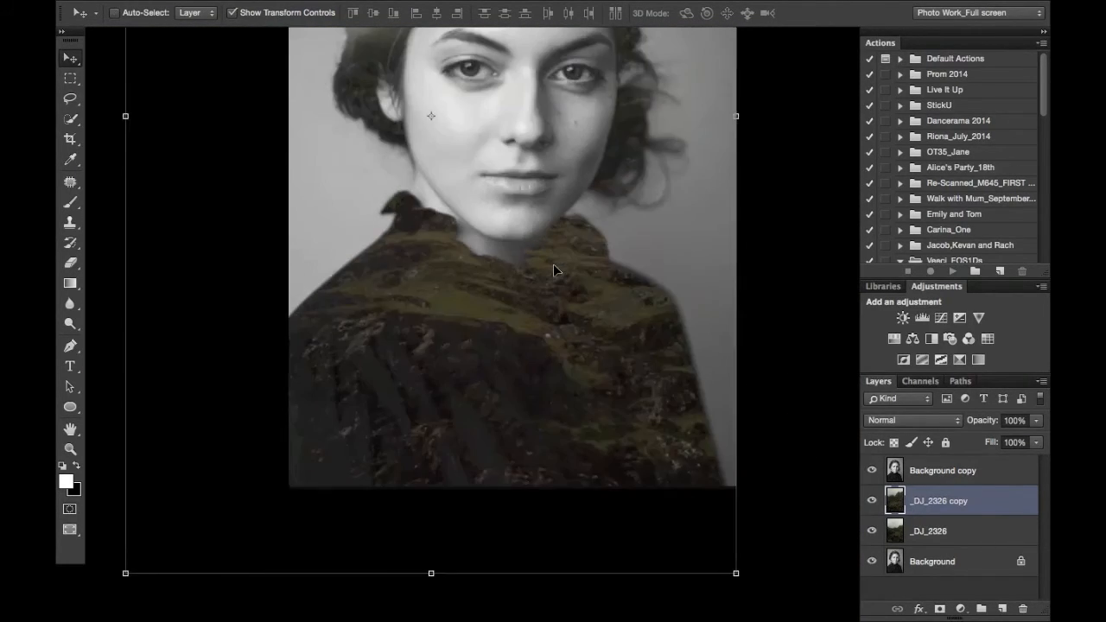
{"action": "left_click", "coordinate": [872, 471]}
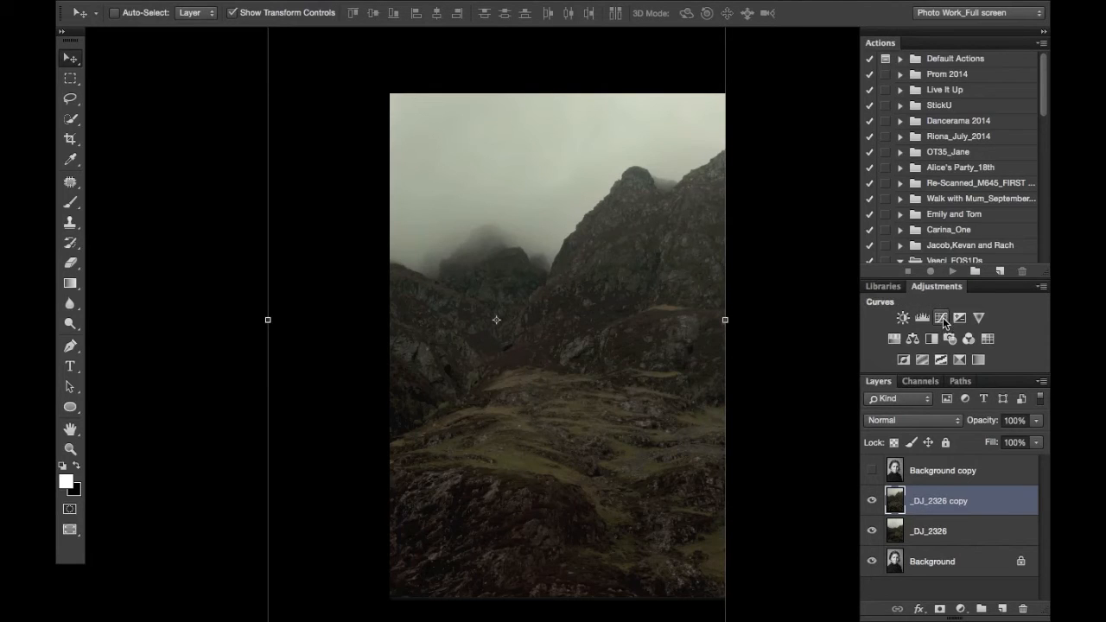
{"action": "left_click", "coordinate": [870, 470]}
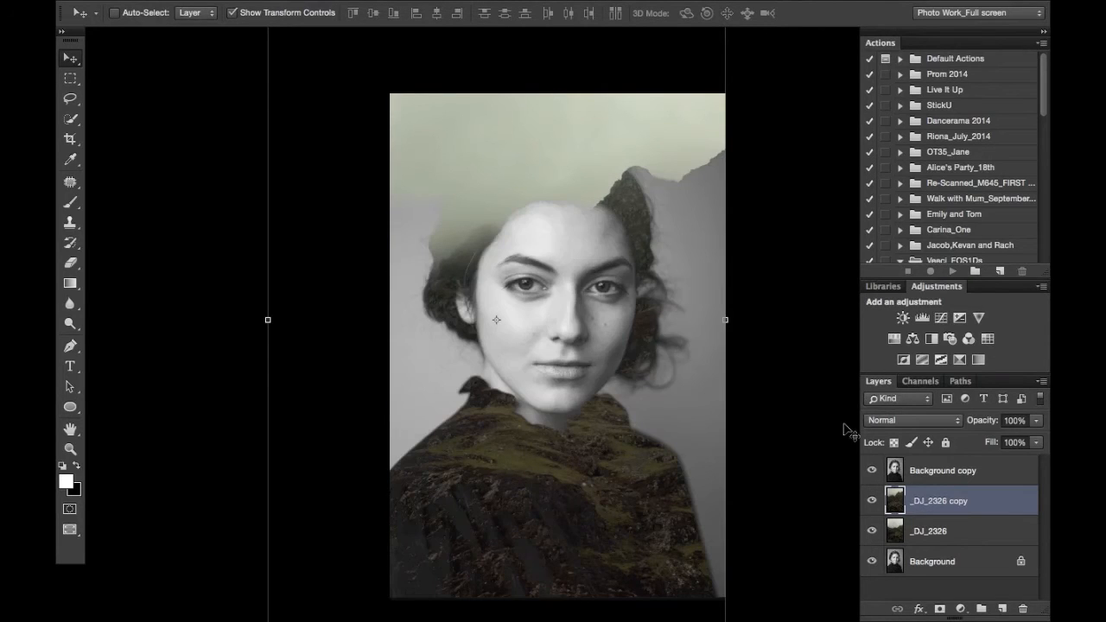
Add a Curves adjustment above the _DJ_2326 copy layer, with points at input 210, output 227 and input 62, output 64.
{"action": "left_click", "coordinate": [940, 319]}
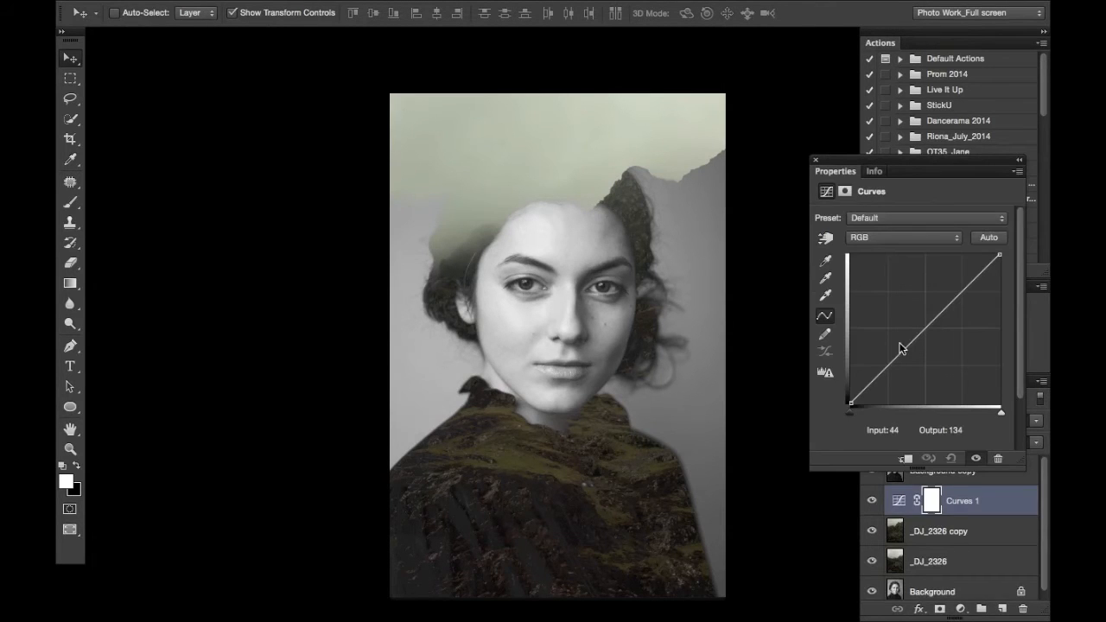
{"action": "left_click_drag", "start_coordinate": [966, 292], "coordinate": [973, 271]}
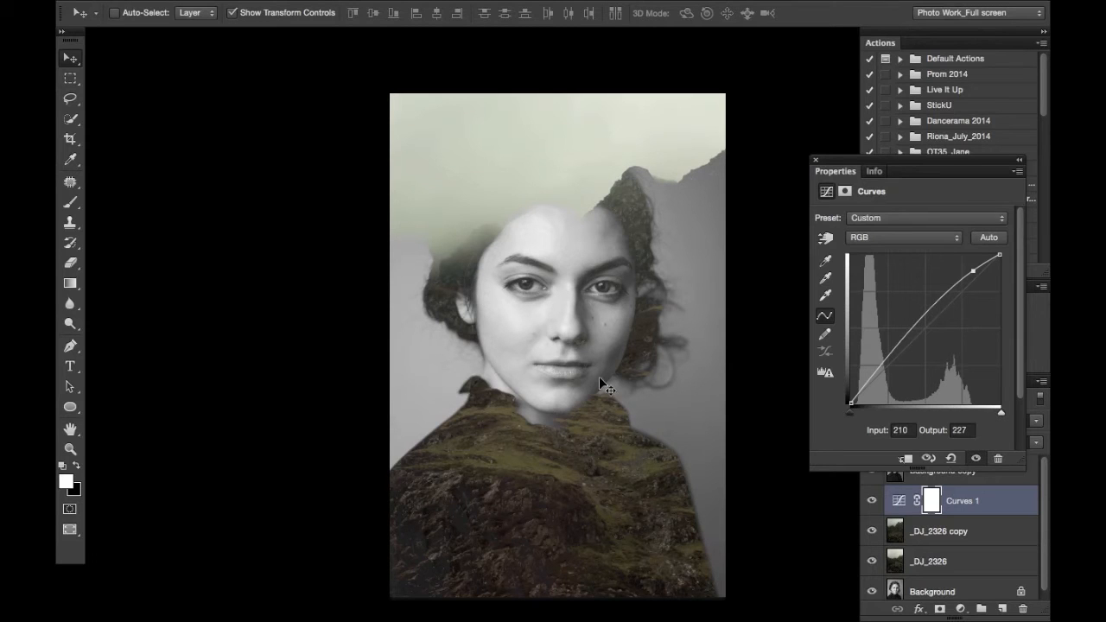
{"action": "left_click", "coordinate": [885, 366]}
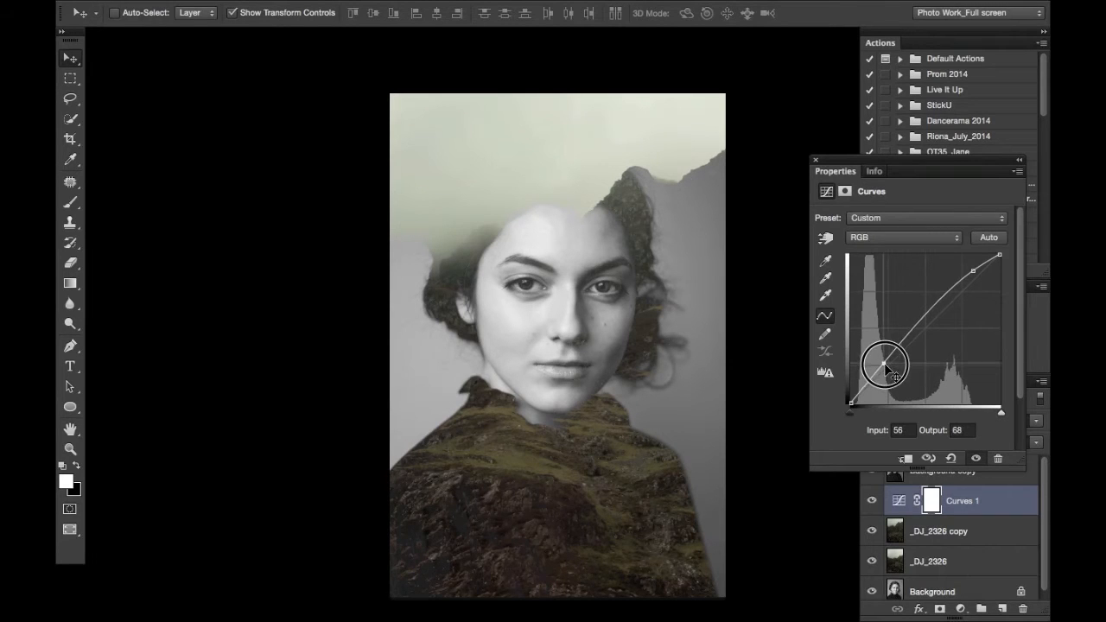
{"action": "mouse_move", "coordinate": [885, 368]}
{"action": "left_mouse_down"}
{"action": "mouse_move", "coordinate": [878, 383]}
{"action": "mouse_move", "coordinate": [886, 367]}
{"action": "left_mouse_up"}
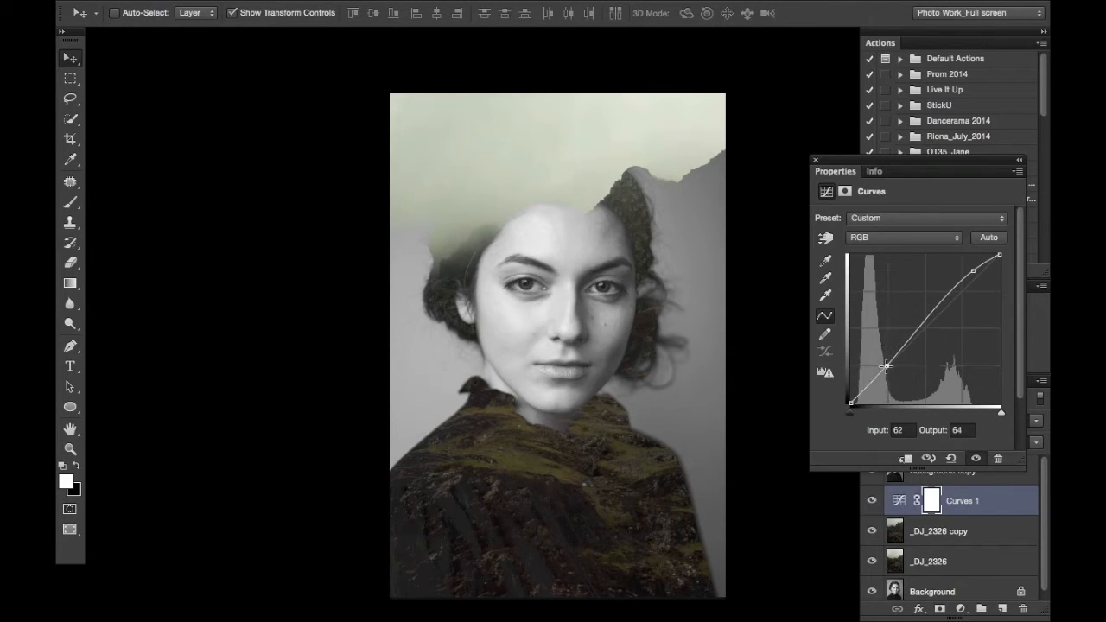
{"action": "left_click", "coordinate": [815, 161]}
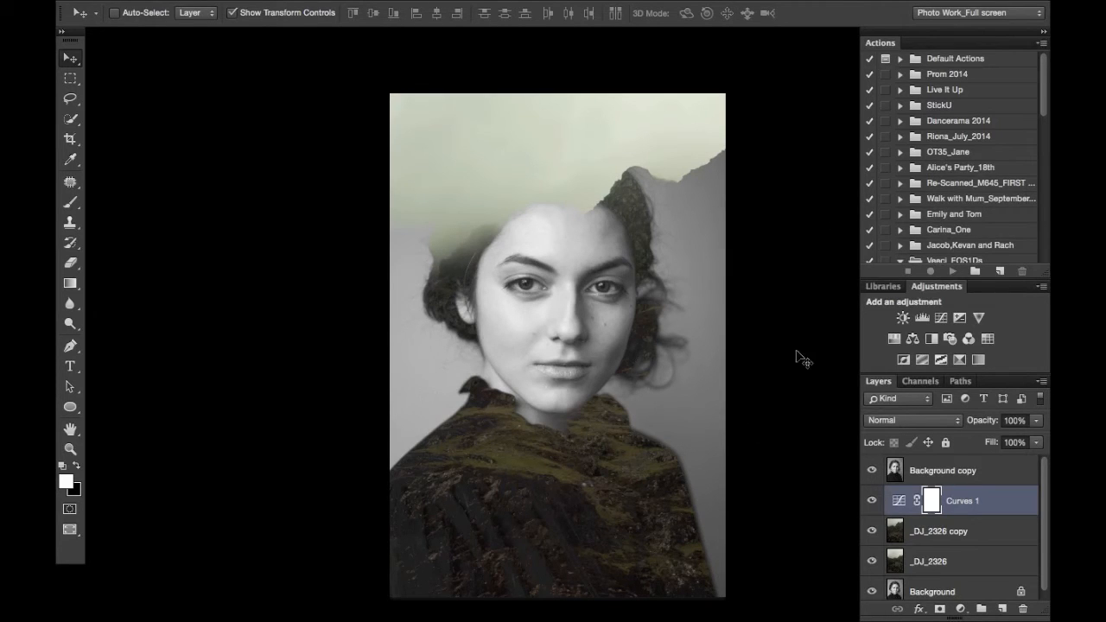
Add a Curves adjustment above the Background copy layer, with a highlight point at input 209, output 215 and a second point in the shadows.
{"action": "left_click", "coordinate": [947, 469]}
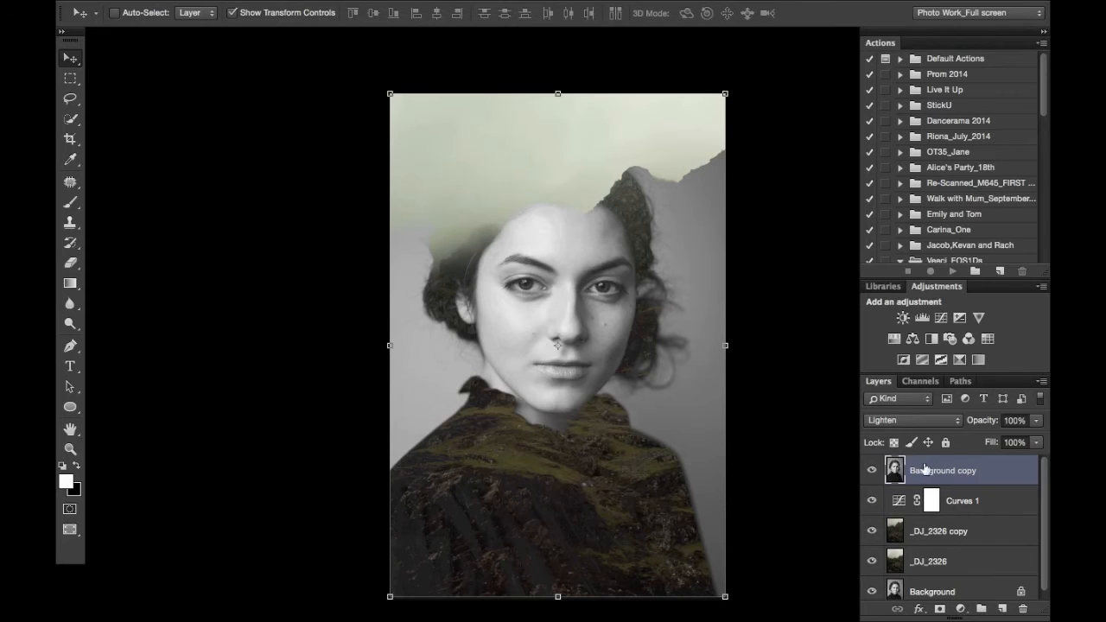
{"action": "left_click", "coordinate": [941, 319]}
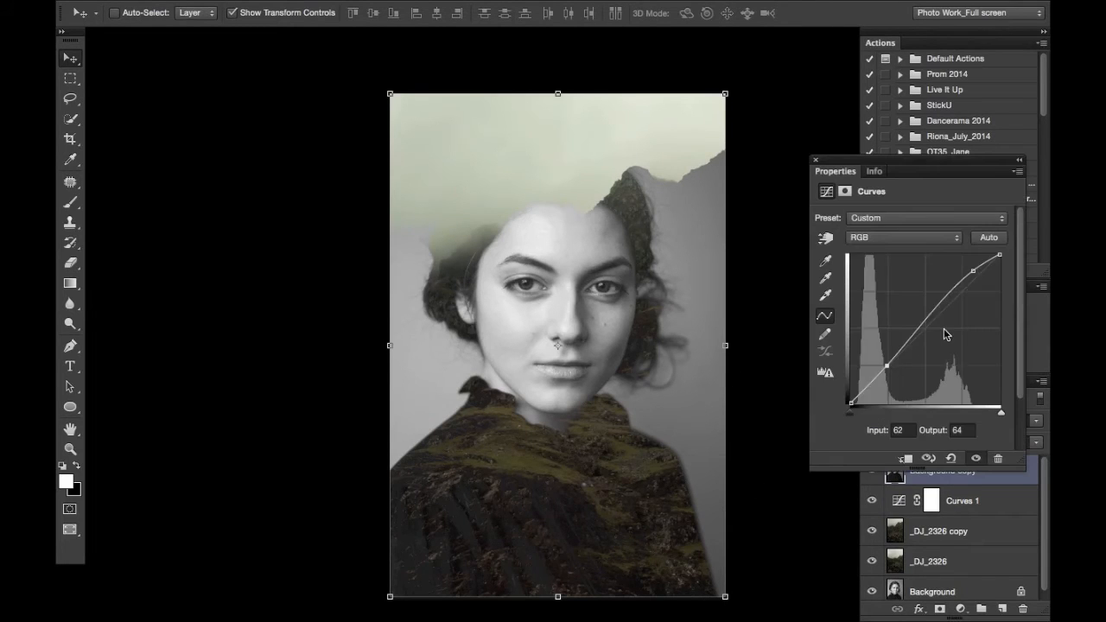
{"action": "left_click_drag", "start_coordinate": [961, 292], "coordinate": [973, 277]}
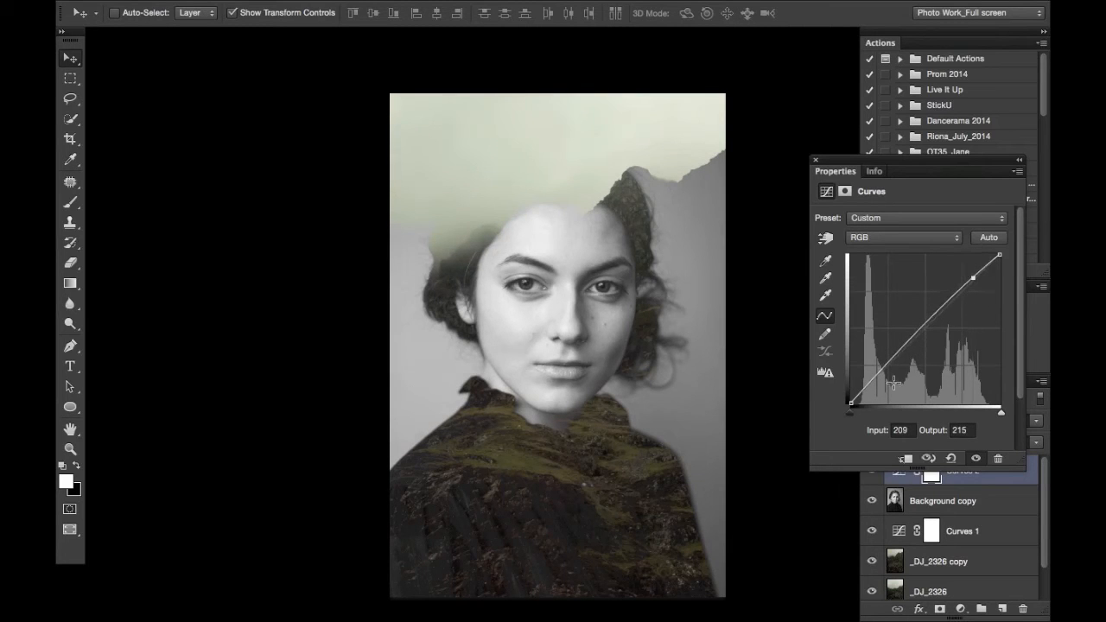
{"action": "left_click_drag", "start_coordinate": [871, 375], "coordinate": [888, 361]}
{"action": "left_click", "coordinate": [816, 160]}
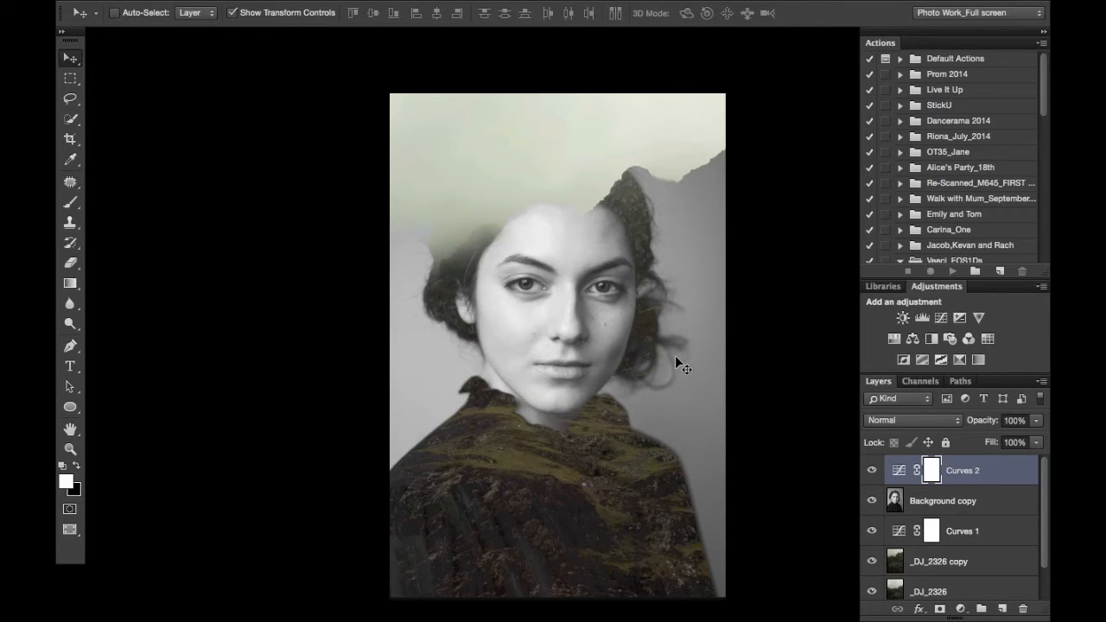
{"action": "key", "text": "super+plus"}
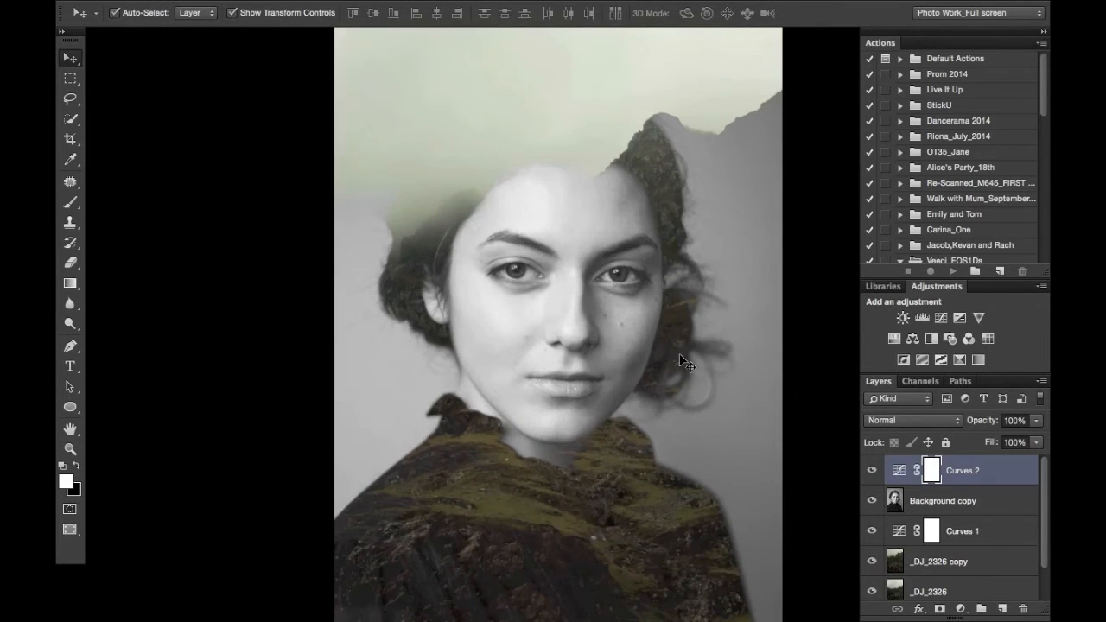
{"action": "key", "text": "super+plus"}
{"action": "key", "text": "super+minus"}
{"action": "key", "text": "super+minus"}
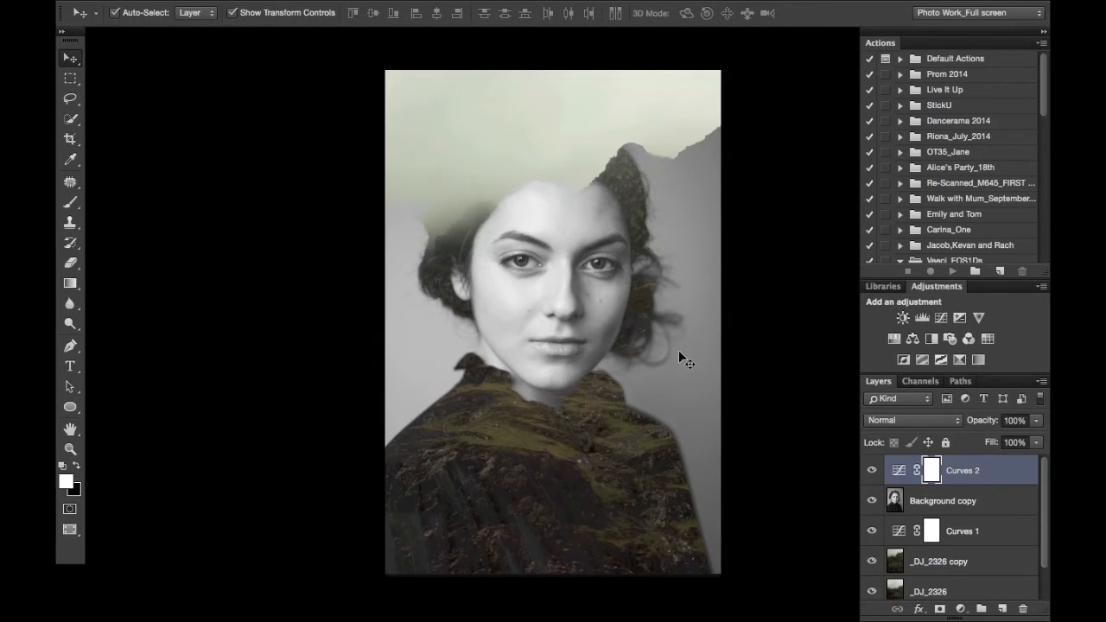
{"action": "key", "text": "super+minus"}
{"action": "key", "text": "super+plus"}
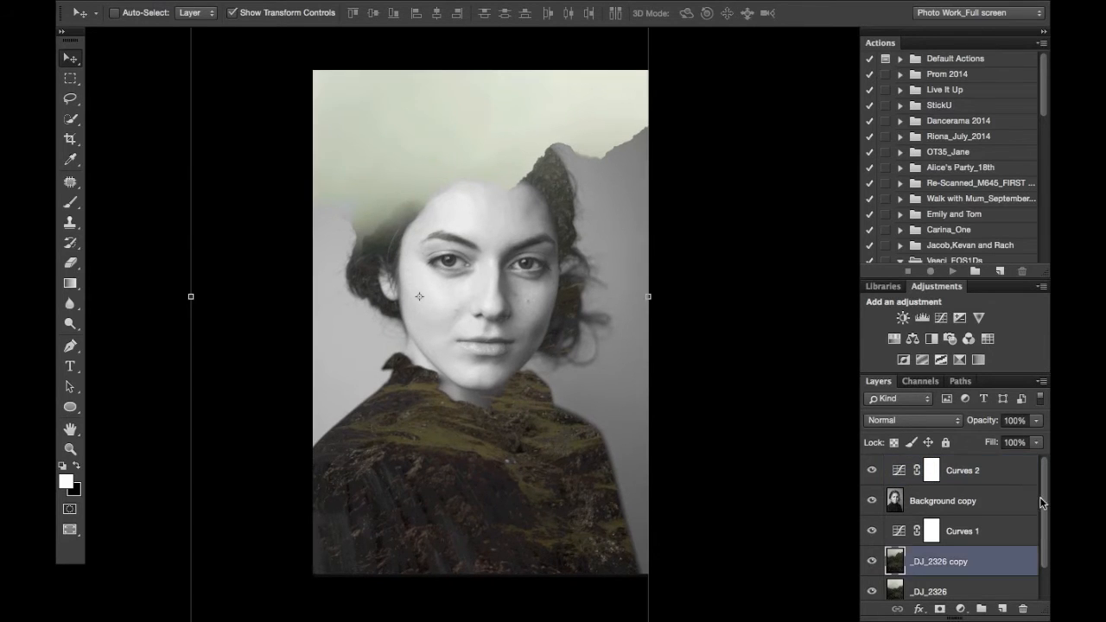
Make _DJ_2326 copy the active layer and switch the display to full screen mode with the menu bar.
{"action": "left_click", "coordinate": [1042, 483]}
{"action": "scroll", "coordinate": [1042, 484], "scroll_direction": "down", "scroll_amount": 1}
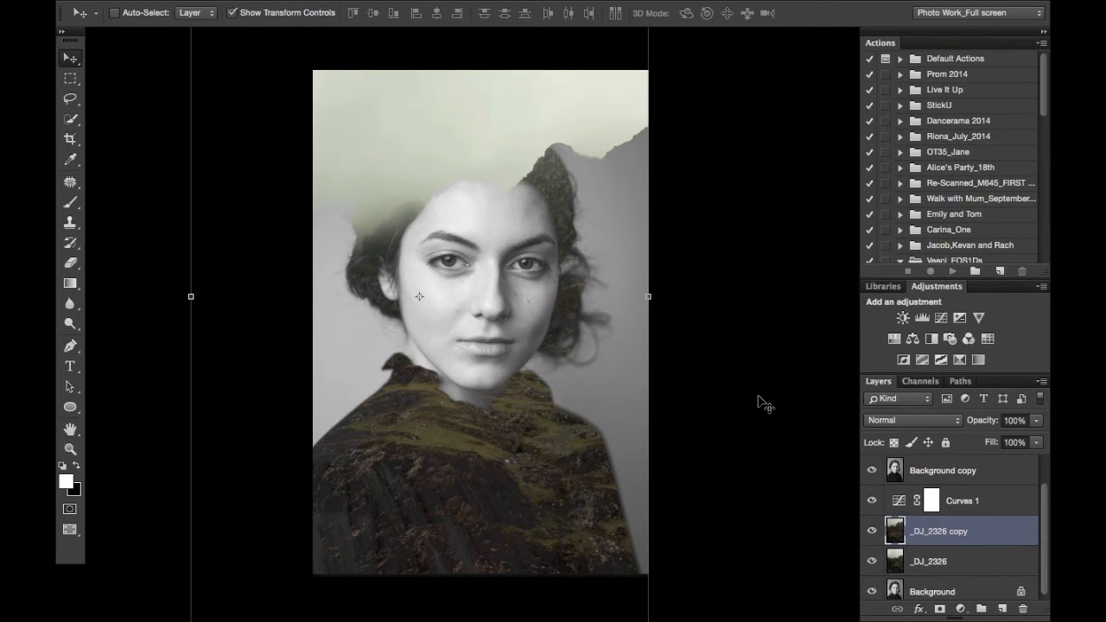
{"action": "key", "text": "f"}
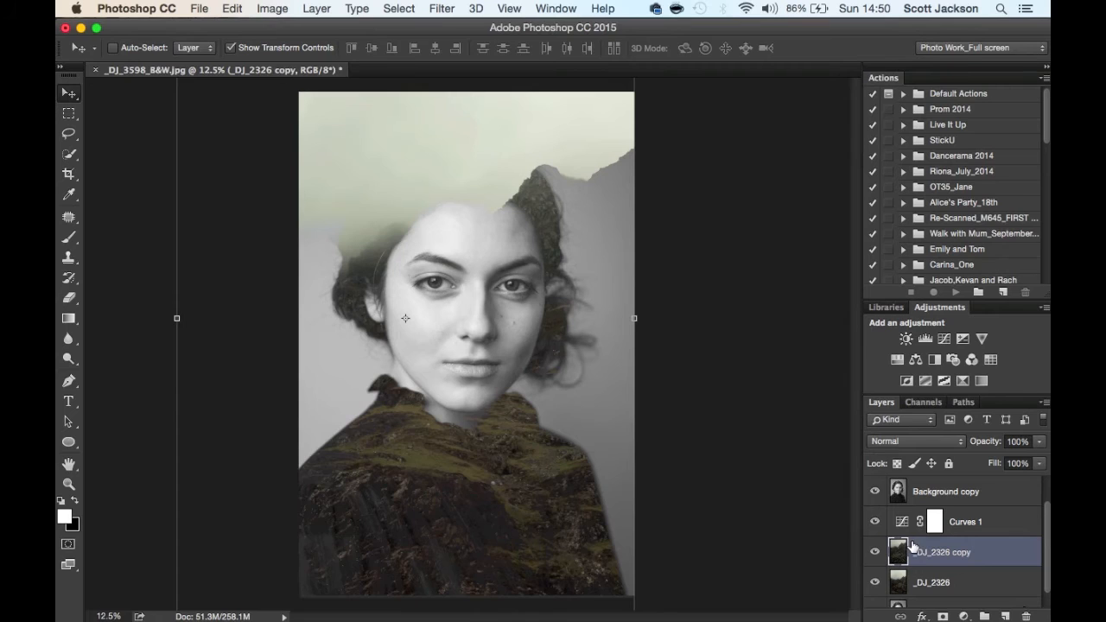
{"action": "key", "text": "f"}
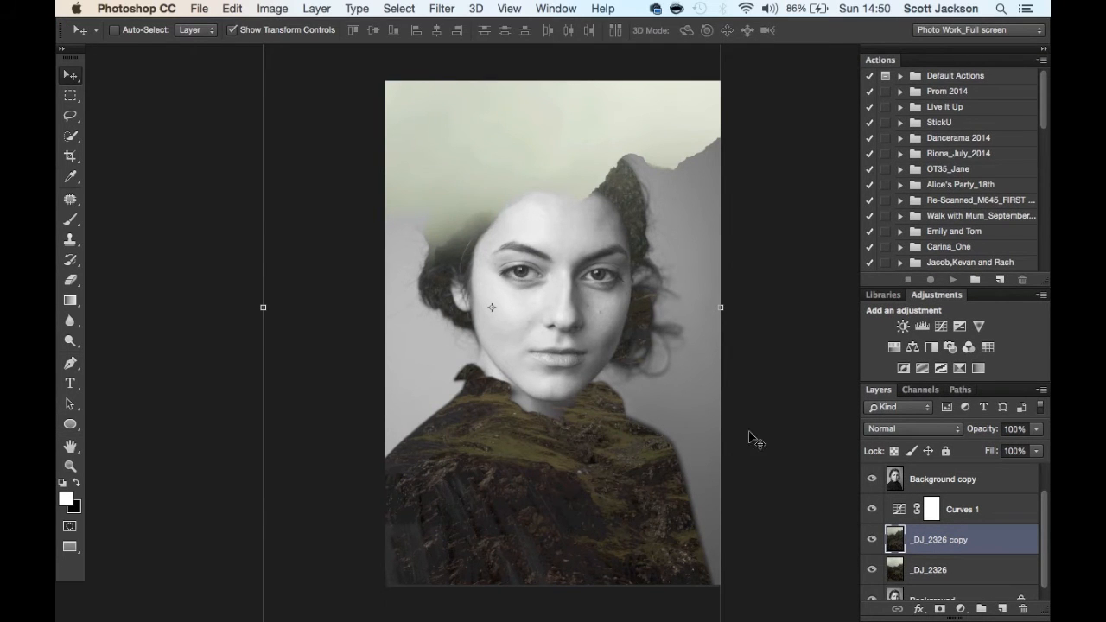
Open the Film Grain filter in the Filter Gallery for the _DJ_2326 copy layer.
{"action": "left_click", "coordinate": [442, 9]}
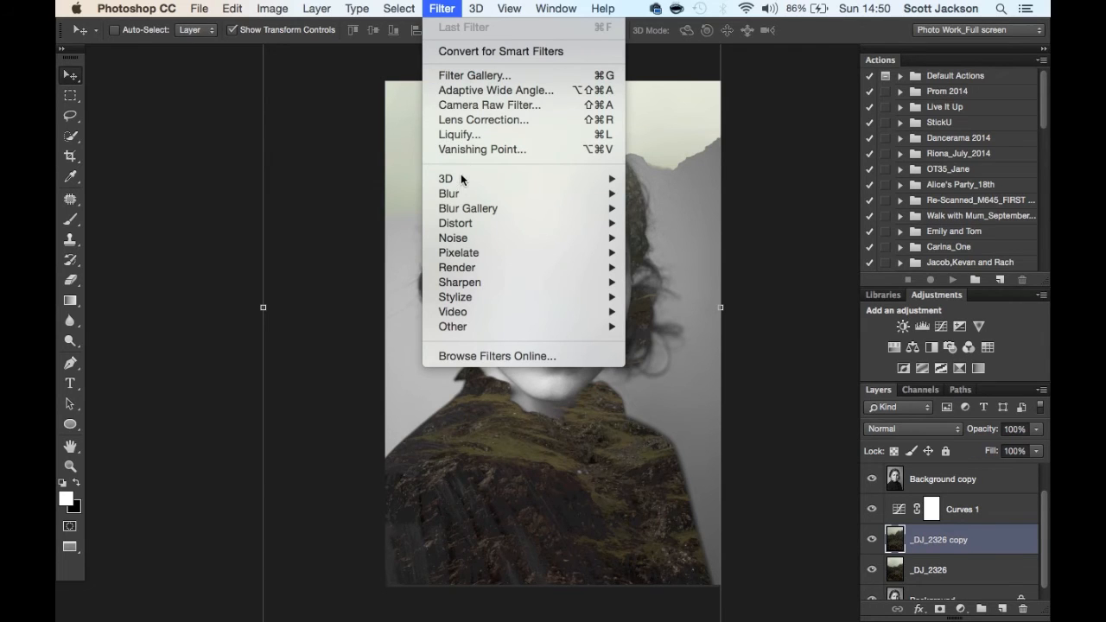
{"action": "left_click", "coordinate": [467, 76]}
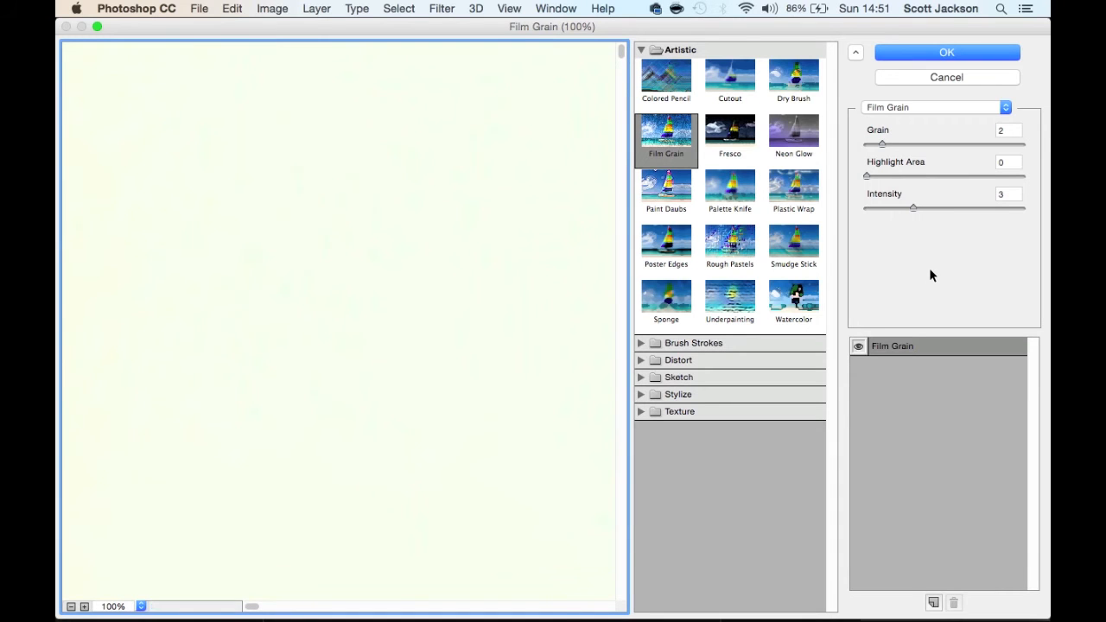
{"action": "key", "text": "super+minus"}
{"action": "key", "text": "super+minus"}
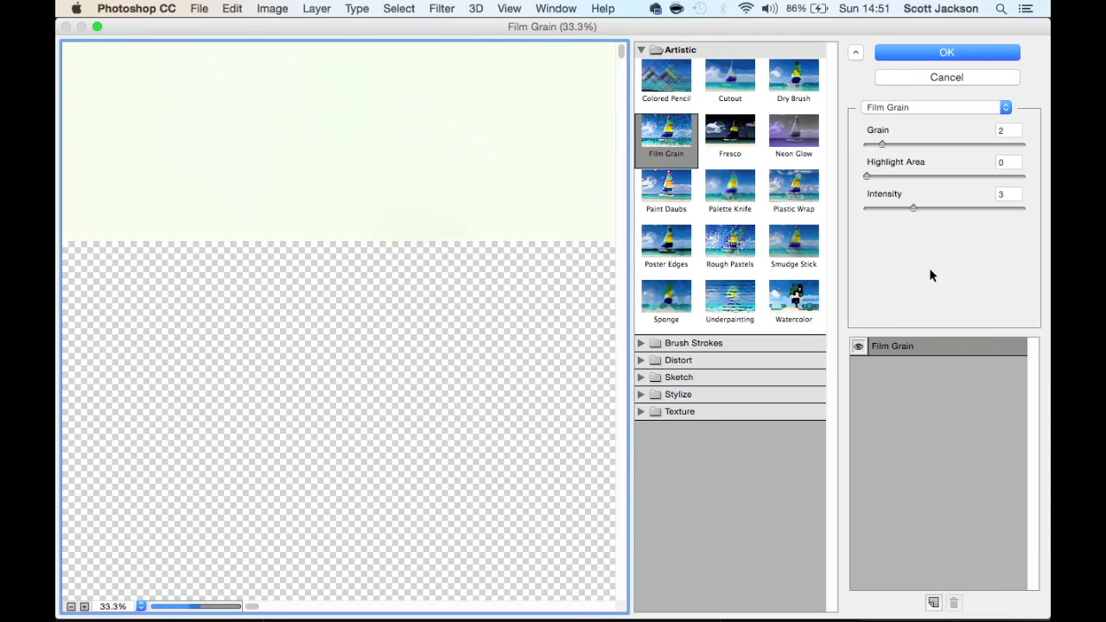
{"action": "key", "text": "super+minus"}
{"action": "key", "text": "super+minus"}
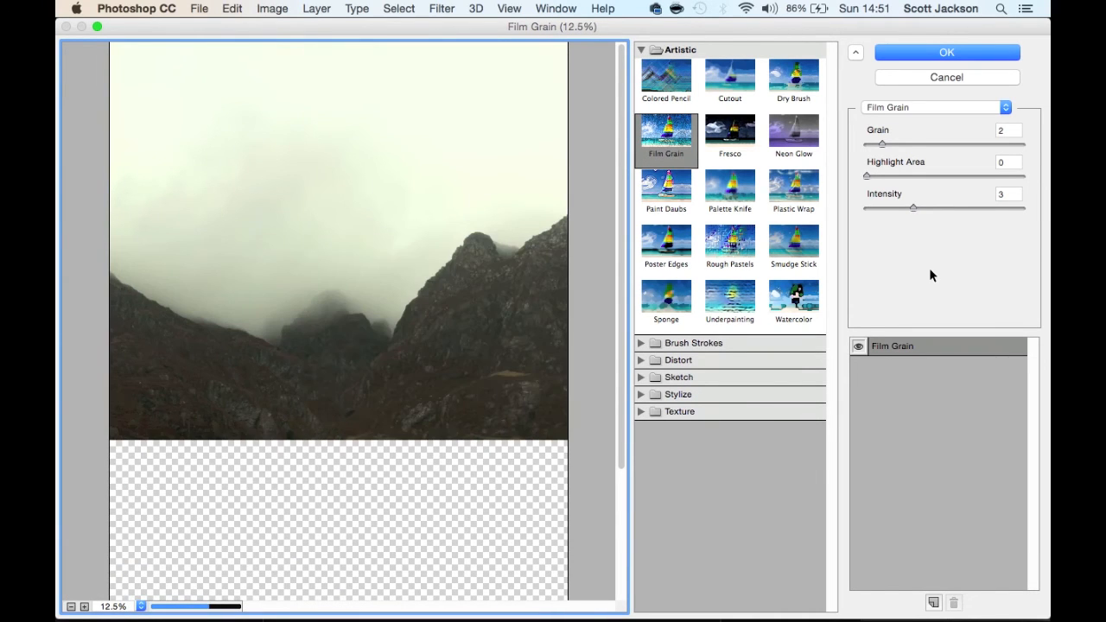
{"action": "key", "text": "super+minus"}
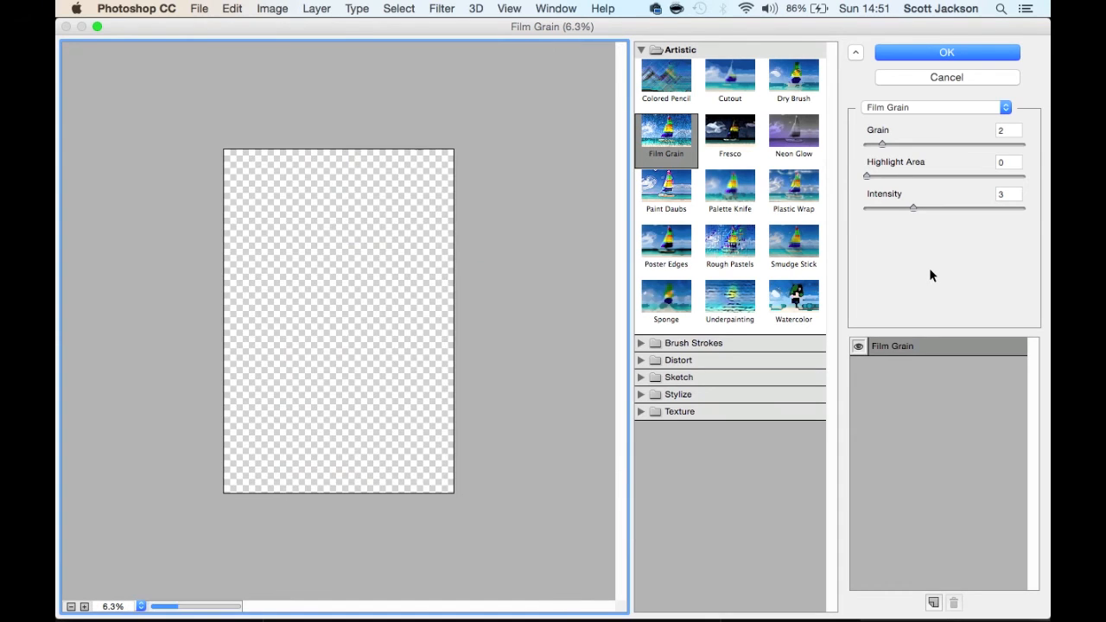
Try different grain and intensity amounts, and apply Film Grain with Grain 2, Highlight Area 0 and Intensity 3.
{"action": "left_click", "coordinate": [1011, 131]}
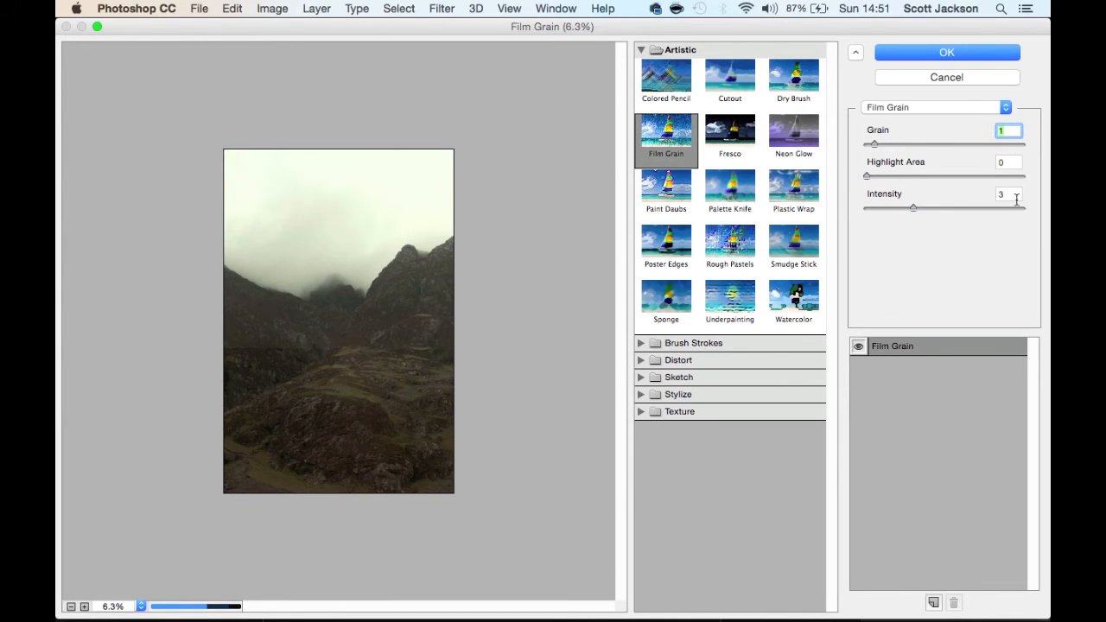
{"action": "key", "text": "Up"}
{"action": "key", "text": "Up"}
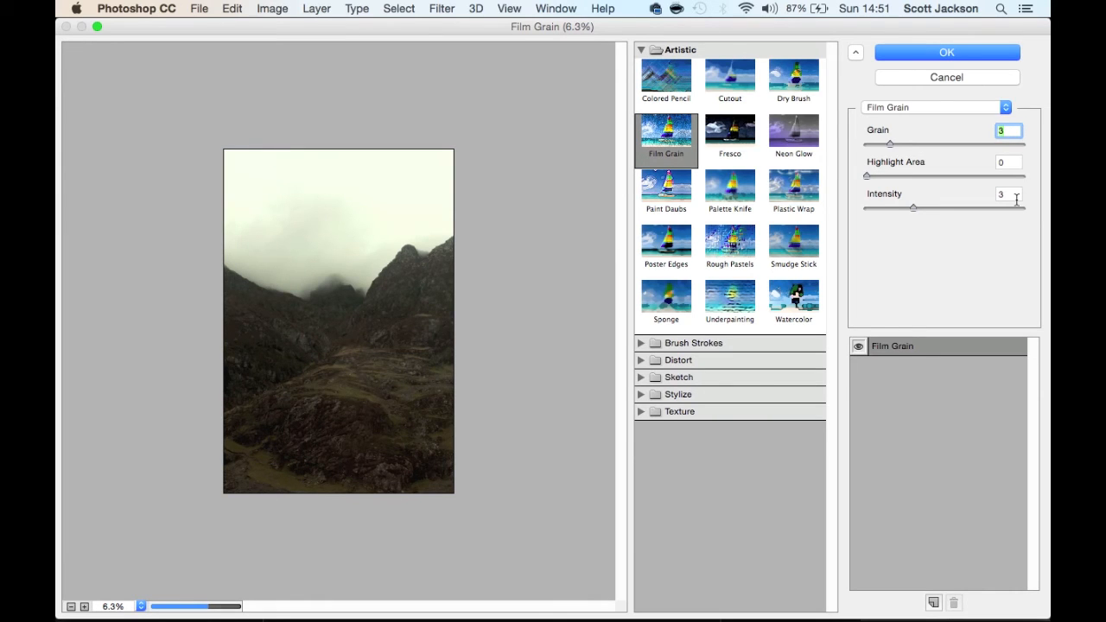
{"action": "key", "text": "Tab"}
{"action": "key", "text": "Tab"}
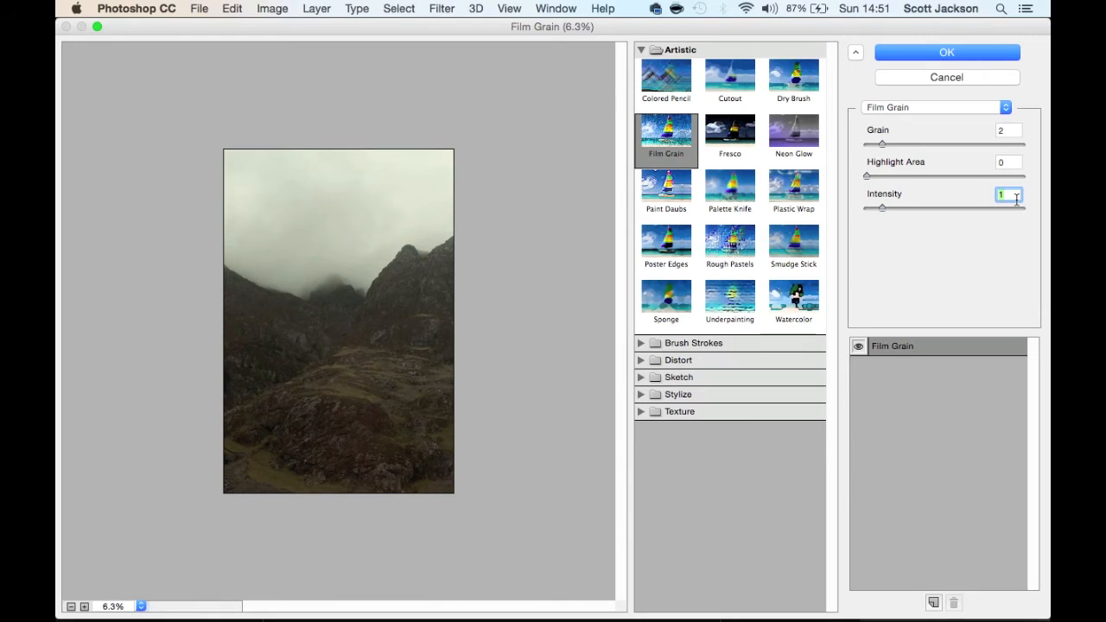
{"action": "key", "text": "Up"}
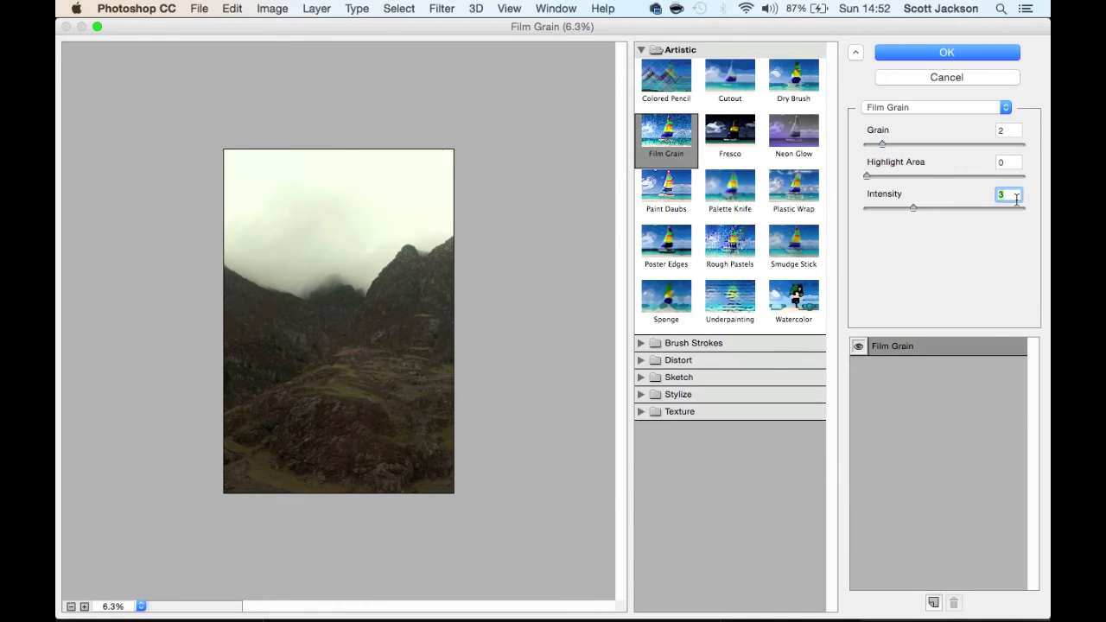
{"action": "key", "text": "Return"}
{"action": "key", "text": "Return"}
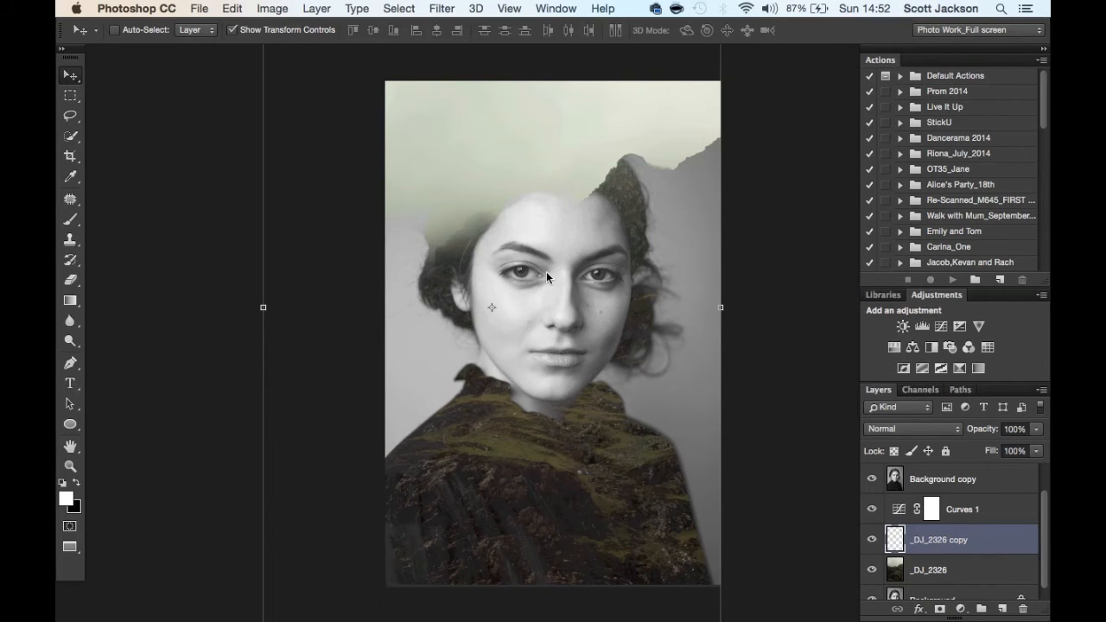
Examine the film grain on the _DJ_2326 copy layer up close across the face, hair and collar.
{"action": "left_click", "coordinate": [871, 541]}
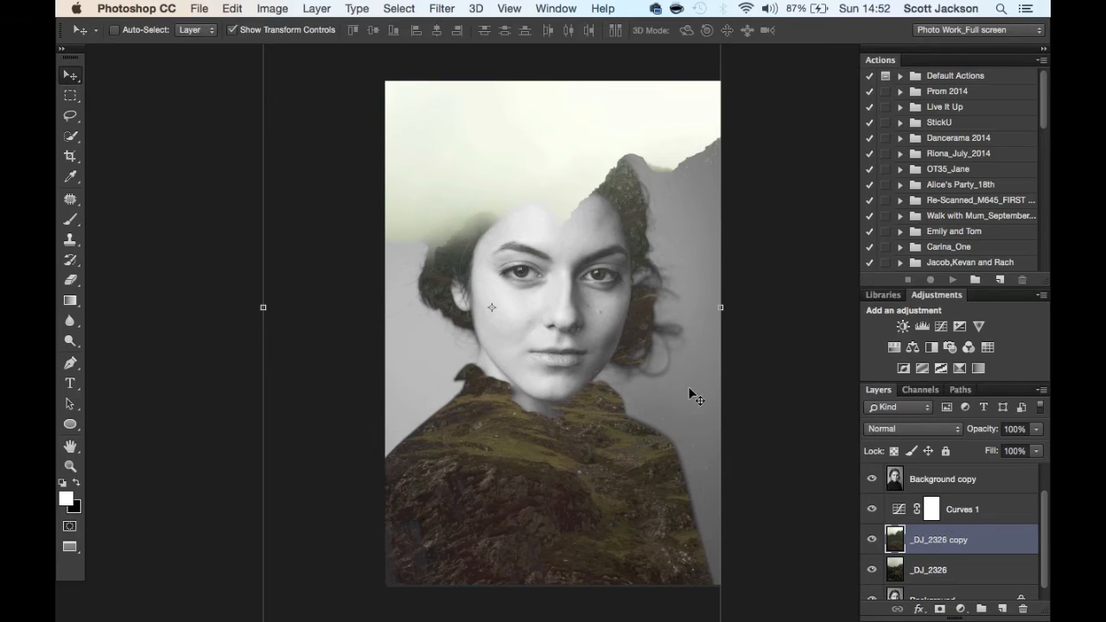
{"action": "key", "text": "super+equal"}
{"action": "key", "text": "super+equal"}
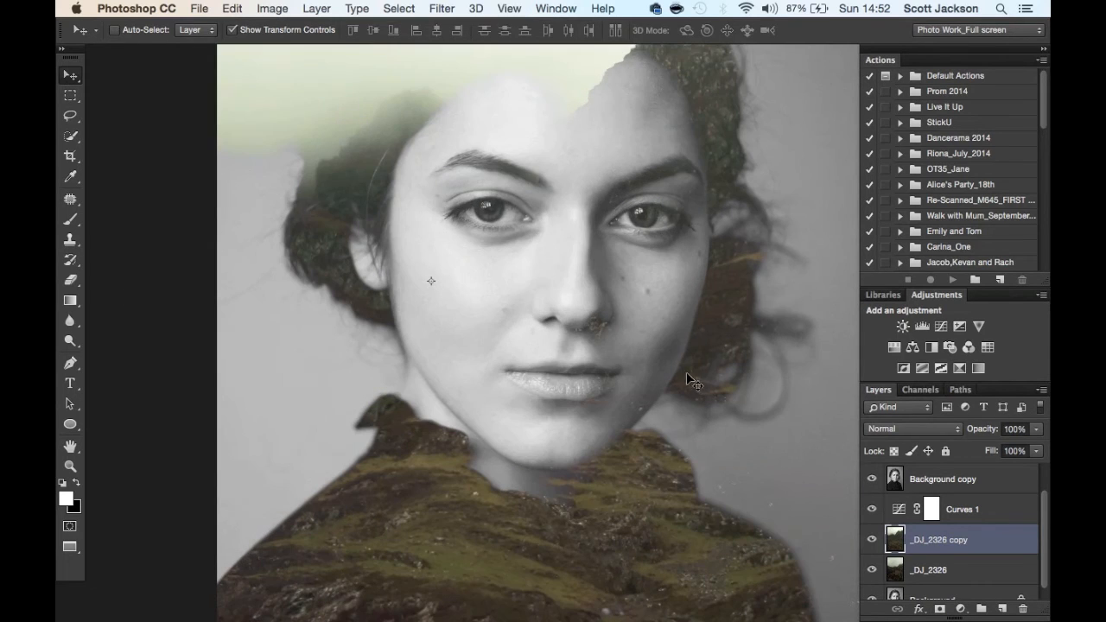
{"action": "key", "text": "super+equal"}
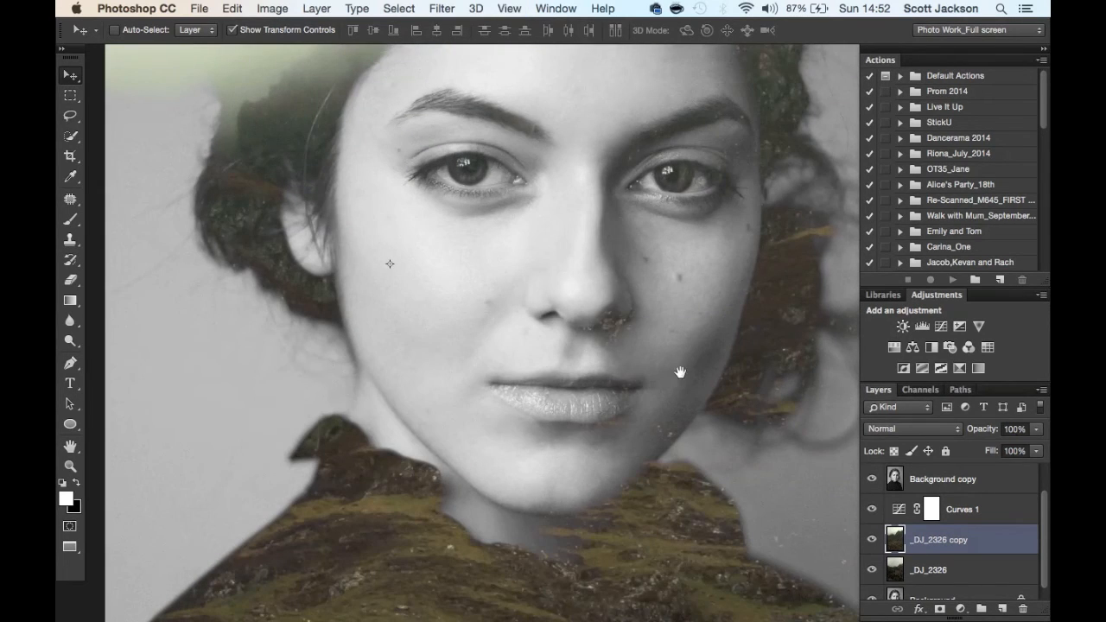
{"action": "left_click_drag", "start_coordinate": [678, 373], "coordinate": [608, 417]}
{"action": "left_click_drag", "start_coordinate": [642, 340], "coordinate": [638, 276]}
{"action": "left_click_drag", "start_coordinate": [568, 473], "coordinate": [641, 299]}
{"action": "left_click_drag", "start_coordinate": [637, 353], "coordinate": [574, 483]}
{"action": "left_click_drag", "start_coordinate": [754, 220], "coordinate": [637, 405]}
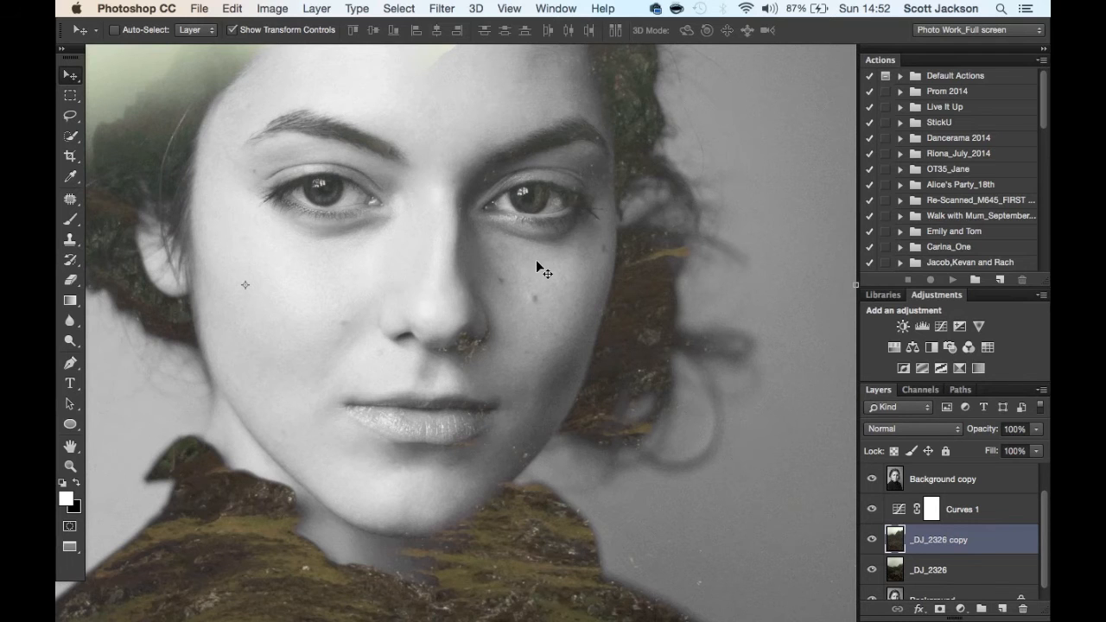
{"action": "left_click_drag", "start_coordinate": [569, 292], "coordinate": [576, 416]}
{"action": "key", "text": "super+minus"}
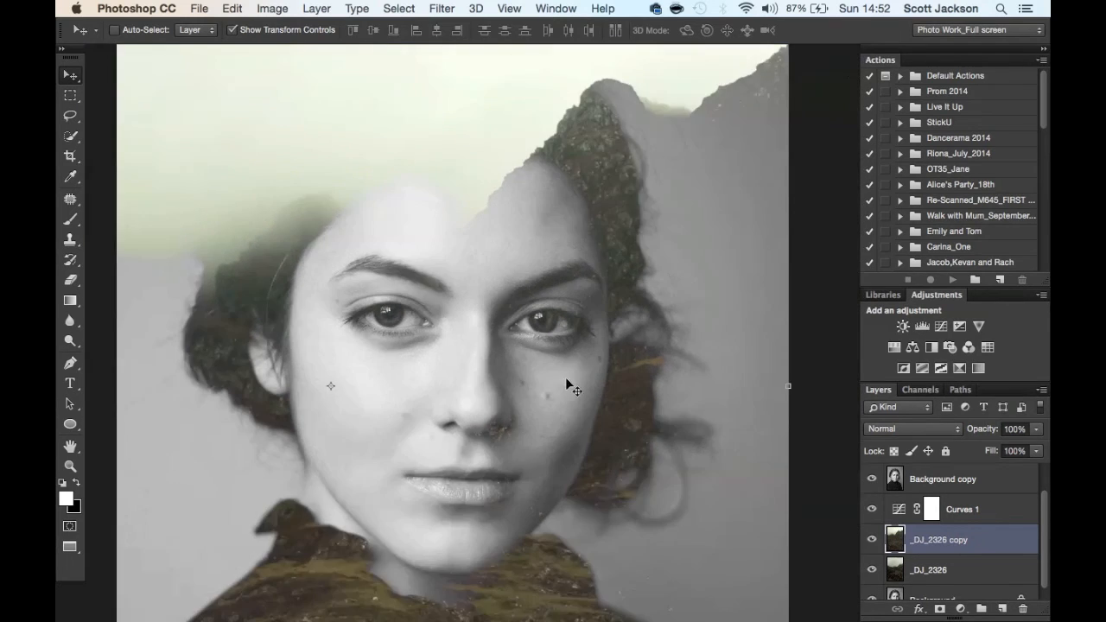
{"action": "key", "text": "super+minus"}
{"action": "key", "text": "super+plus"}
{"action": "key", "text": "super+plus"}
{"action": "left_click_drag", "start_coordinate": [549, 404], "coordinate": [617, 313]}
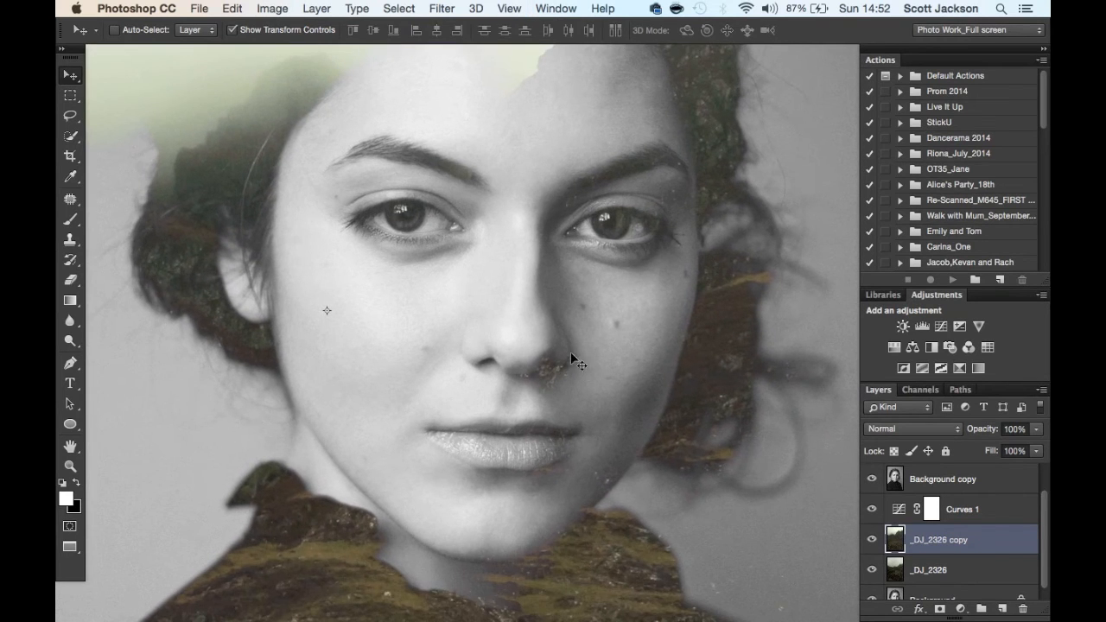
Preview the landscape through the Background copy layer at 41% opacity, and restore the layer to 100%.
{"action": "left_click", "coordinate": [969, 485]}
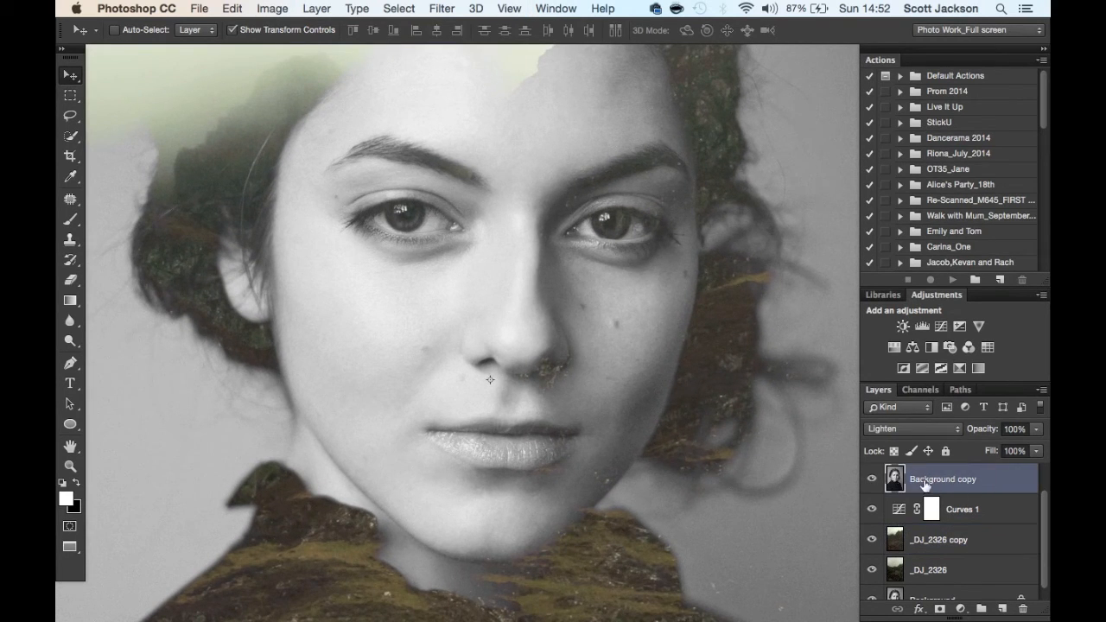
{"action": "left_click_drag", "start_coordinate": [993, 429], "coordinate": [957, 430]}
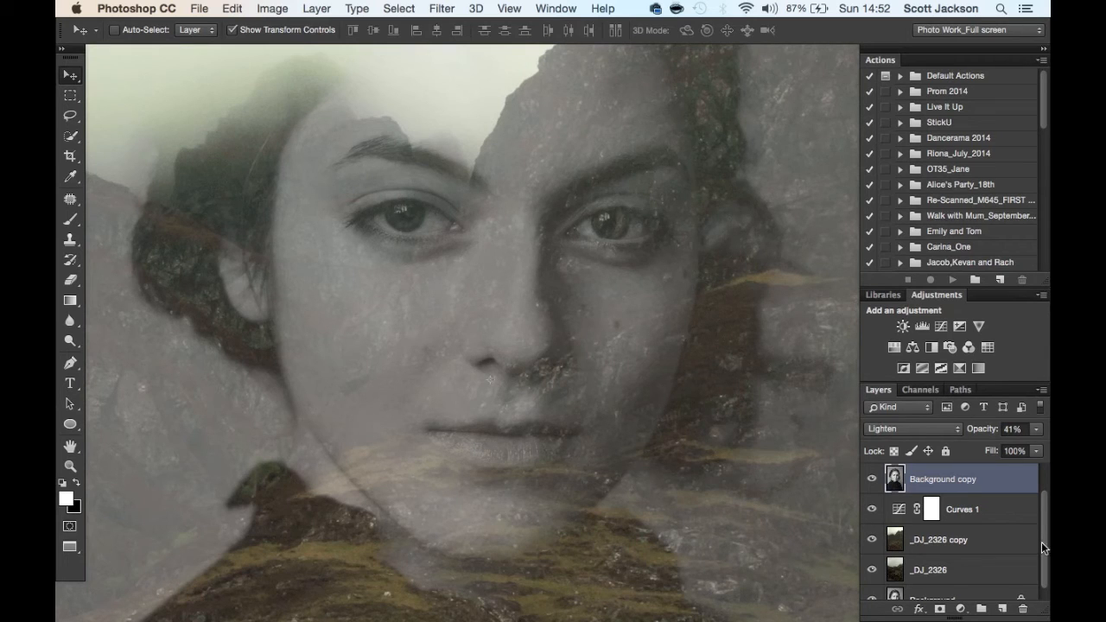
{"action": "scroll", "coordinate": [1041, 542], "scroll_direction": "up", "scroll_amount": 1}
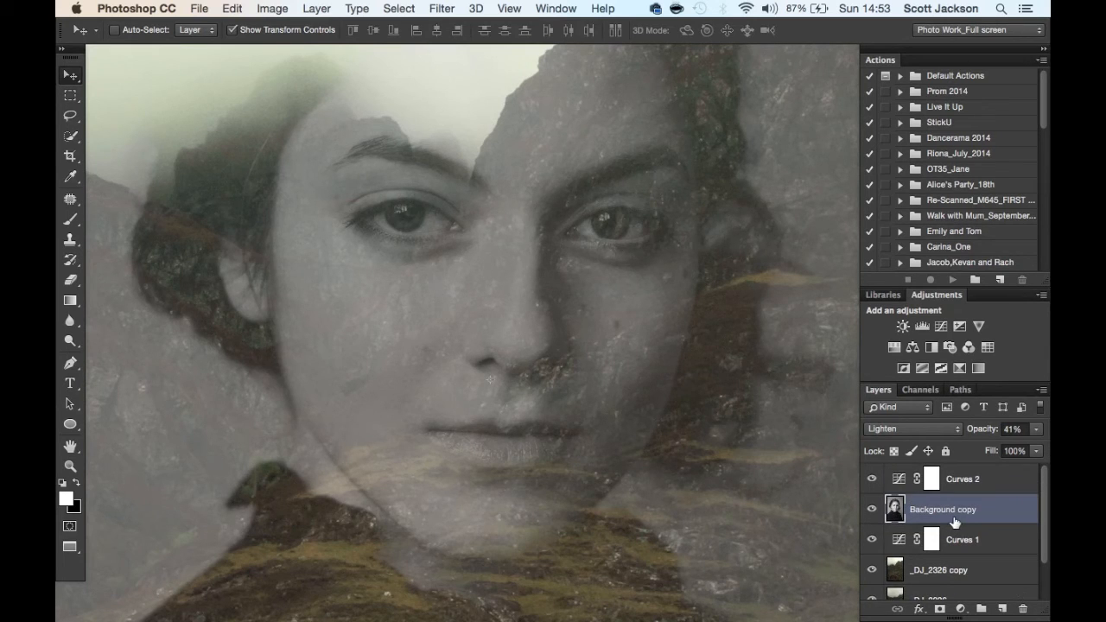
{"action": "key", "text": "0"}
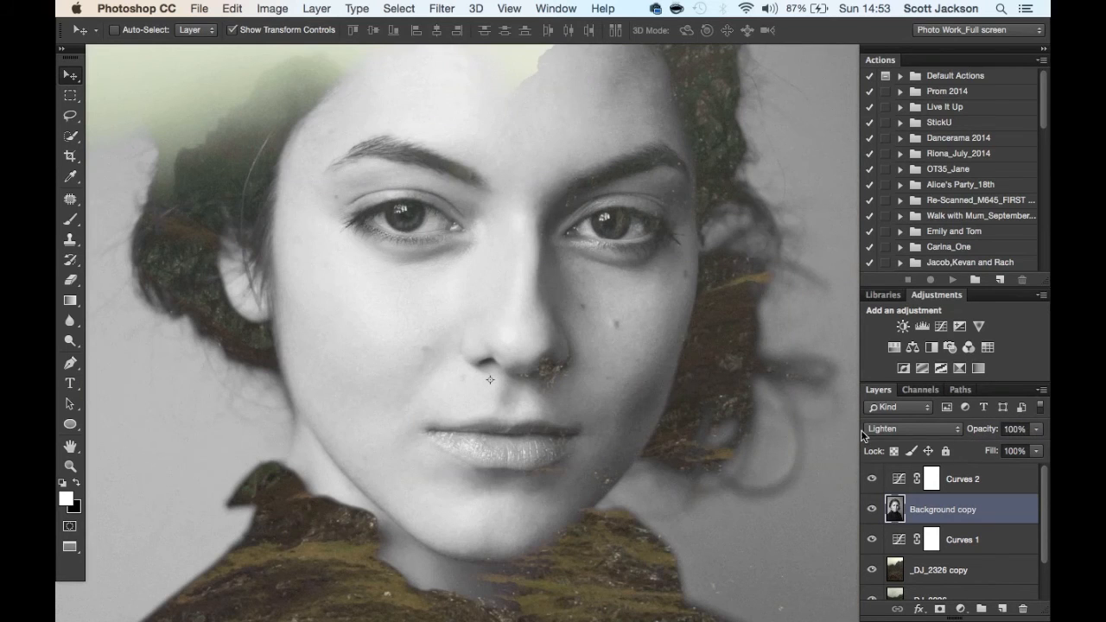
Duplicate the Background copy layer and hide the original Background copy.
{"action": "key", "text": "super+j"}
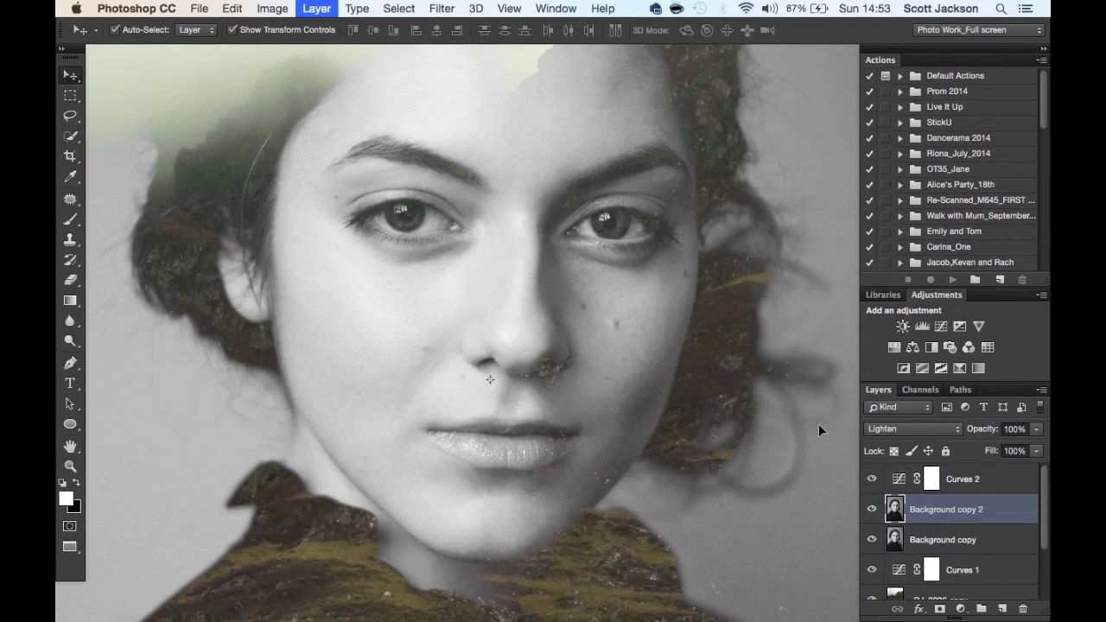
{"action": "left_click", "coordinate": [873, 539]}
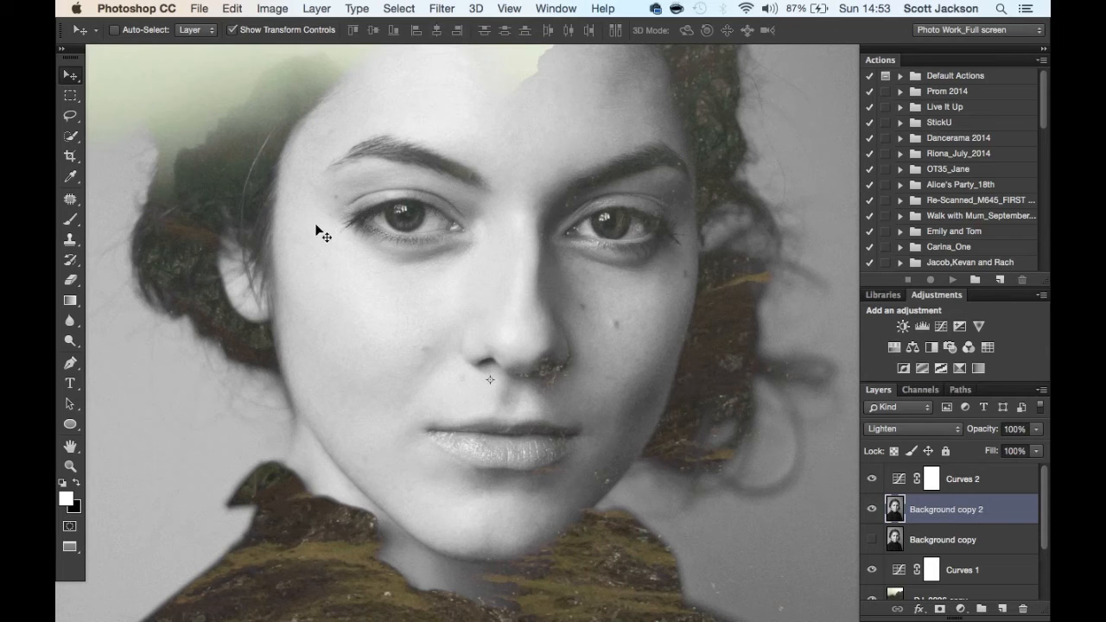
Patch the landscape specks around the shaded nostril on the _DJ_2326 copy layer with the Patch tool, and deselect.
{"action": "left_click", "coordinate": [72, 200]}
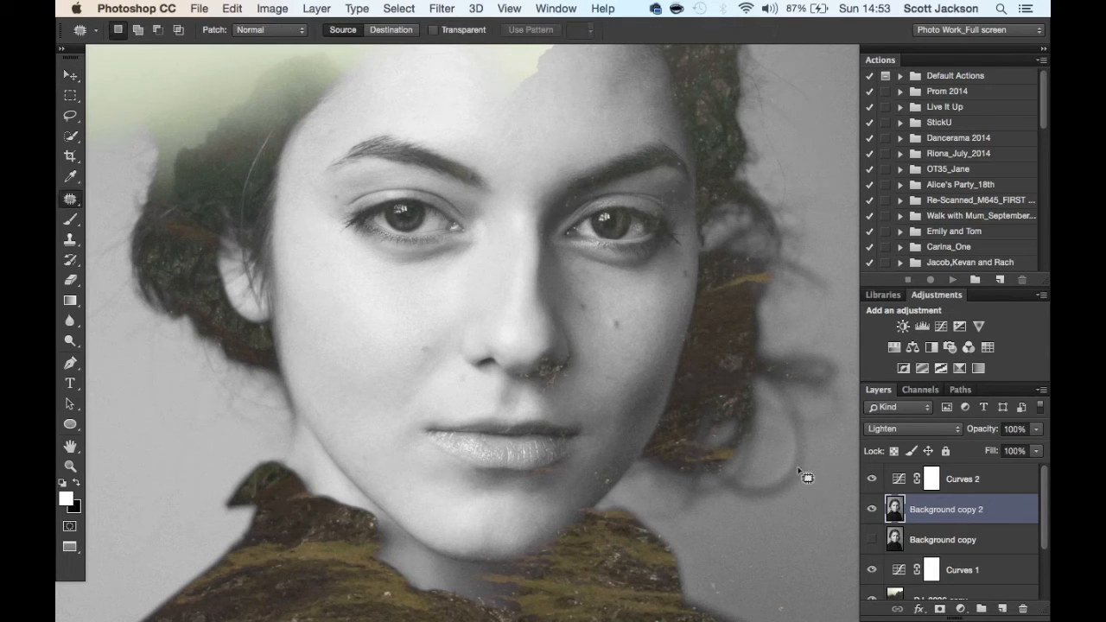
{"action": "key", "text": "super+plus"}
{"action": "key", "text": "super+plus"}
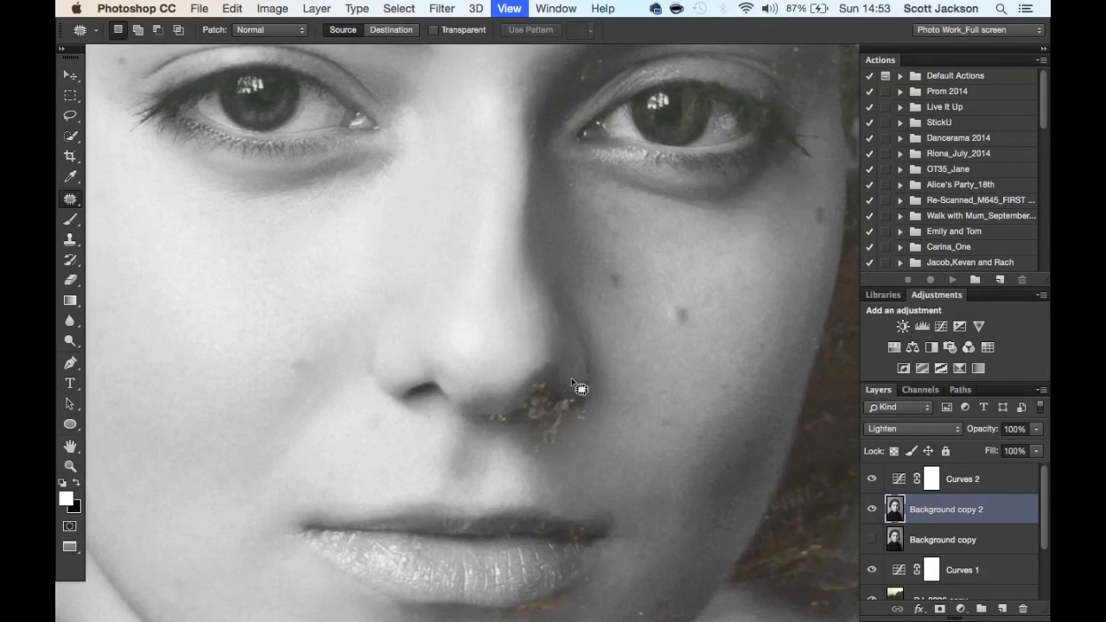
{"action": "mouse_move", "coordinate": [530, 381]}
{"action": "left_mouse_down"}
{"action": "mouse_move", "coordinate": [479, 415]}
{"action": "mouse_move", "coordinate": [476, 432]}
{"action": "mouse_move", "coordinate": [514, 455]}
{"action": "mouse_move", "coordinate": [571, 445]}
{"action": "mouse_move", "coordinate": [604, 365]}
{"action": "left_mouse_up"}
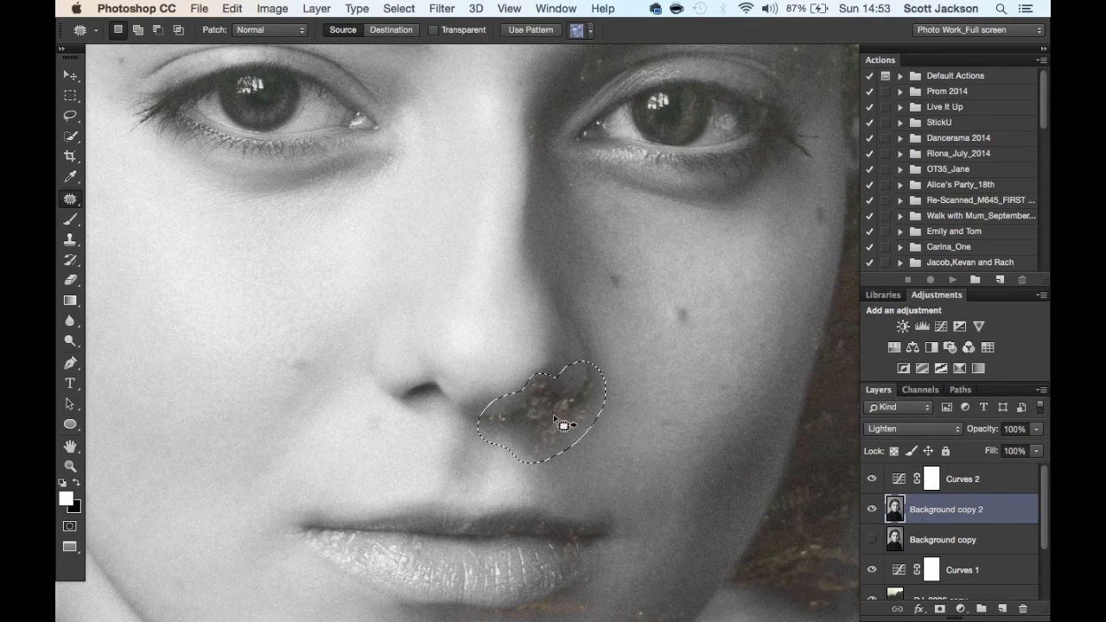
{"action": "scroll", "coordinate": [1035, 515], "scroll_direction": "down", "scroll_amount": 1}
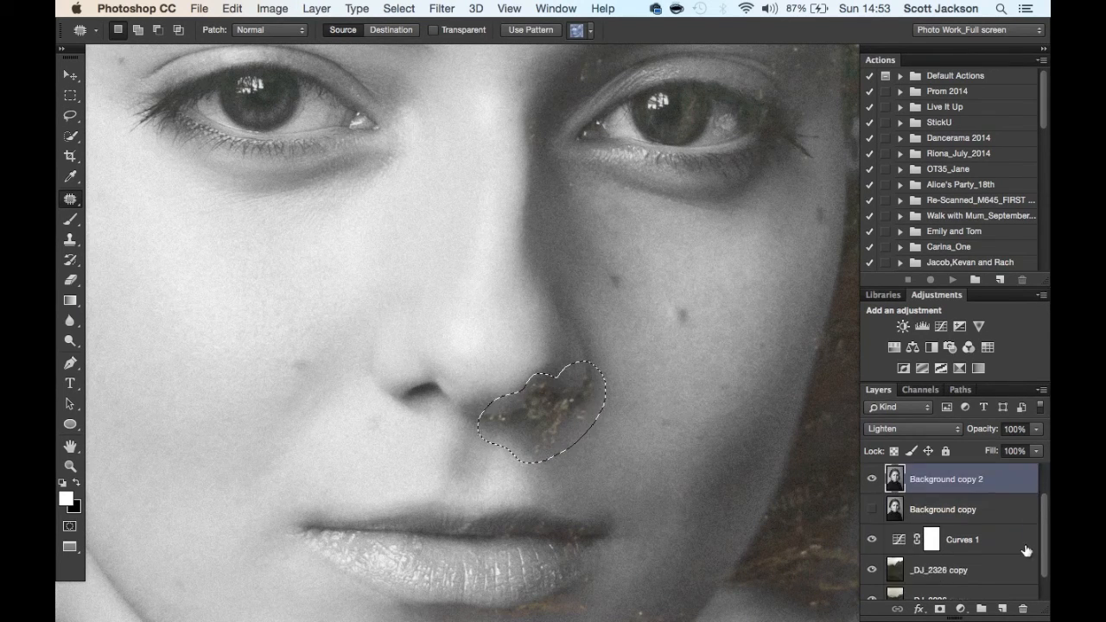
{"action": "left_click", "coordinate": [972, 563]}
{"action": "left_click_drag", "start_coordinate": [570, 432], "coordinate": [359, 387]}
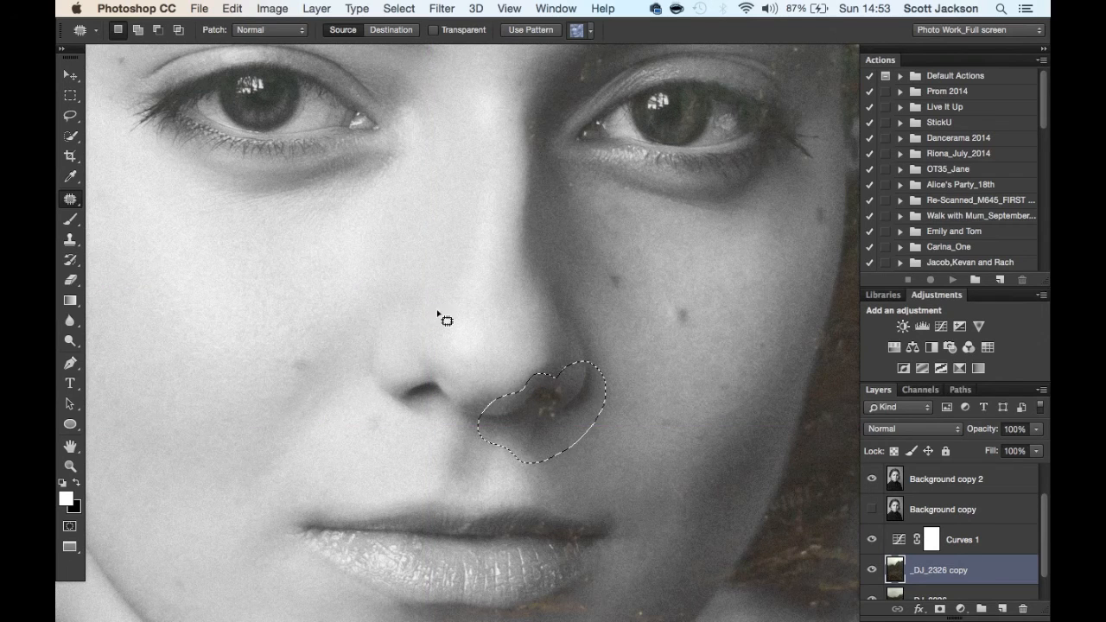
{"action": "key", "text": "super+d"}
Patch the remaining small specks at the edge of the same nostril on the _DJ_2326 copy layer.
{"action": "mouse_move", "coordinate": [550, 380]}
{"action": "left_mouse_down"}
{"action": "mouse_move", "coordinate": [558, 435]}
{"action": "mouse_move", "coordinate": [582, 404]}
{"action": "left_mouse_up"}
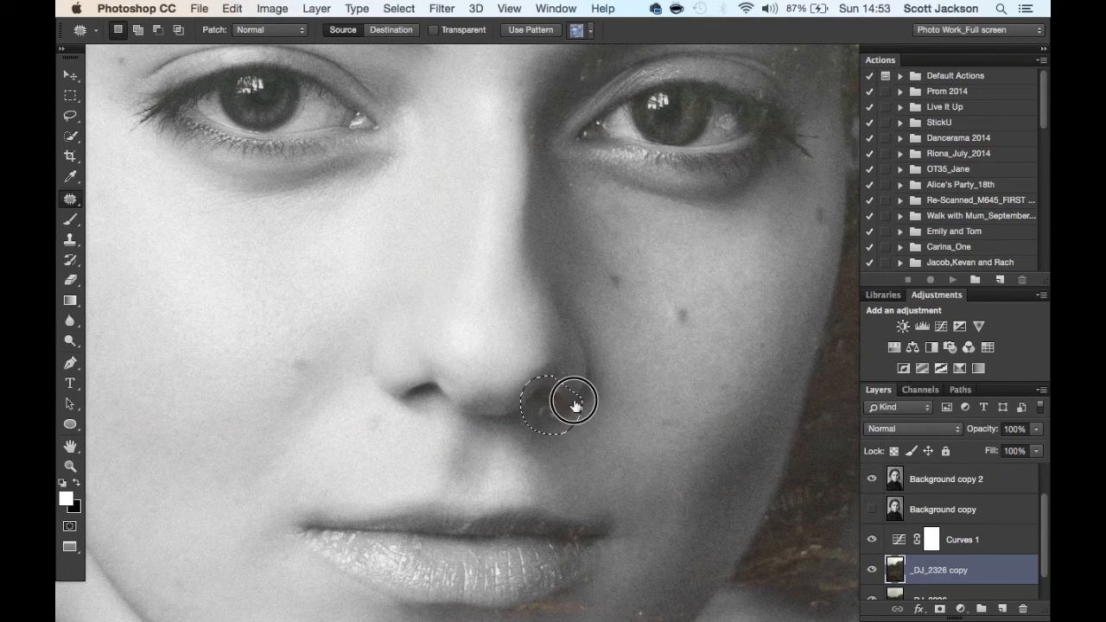
{"action": "key", "text": "super+d"}
{"action": "left_click_drag", "start_coordinate": [626, 441], "coordinate": [750, 291]}
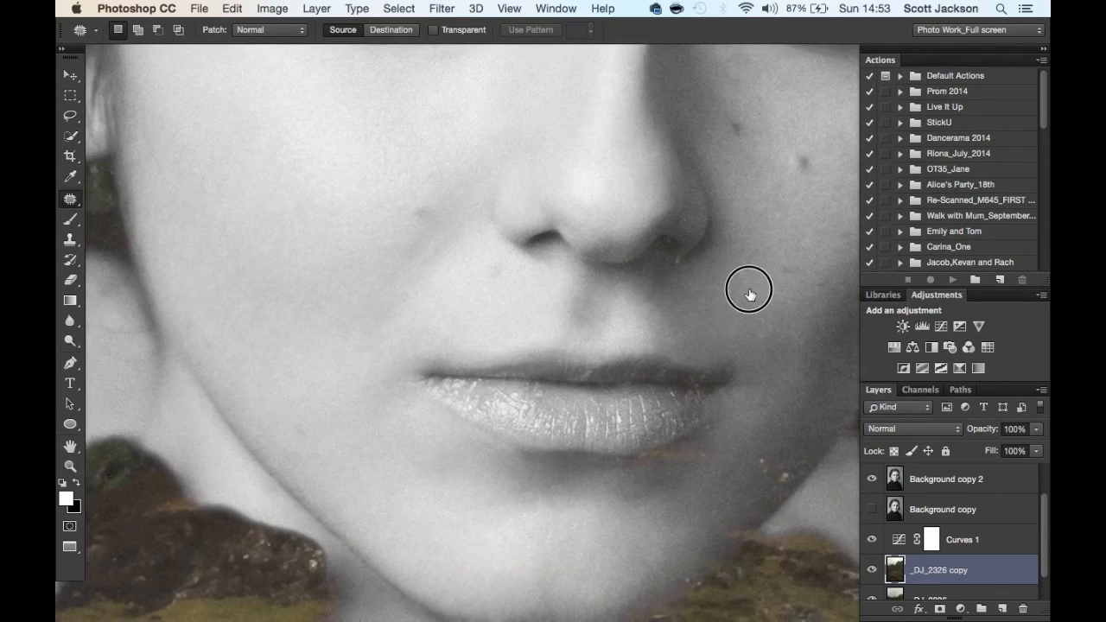
{"action": "mouse_move", "coordinate": [685, 231]}
{"action": "left_mouse_down"}
{"action": "mouse_move", "coordinate": [651, 267]}
{"action": "mouse_move", "coordinate": [681, 234]}
{"action": "left_mouse_up"}
{"action": "left_click_drag", "start_coordinate": [668, 256], "coordinate": [654, 327]}
{"action": "left_click", "coordinate": [717, 290]}
Examine the eyes, cheek, lips and chin up close for remaining landscape specks.
{"action": "left_click_drag", "start_coordinate": [723, 256], "coordinate": [518, 424]}
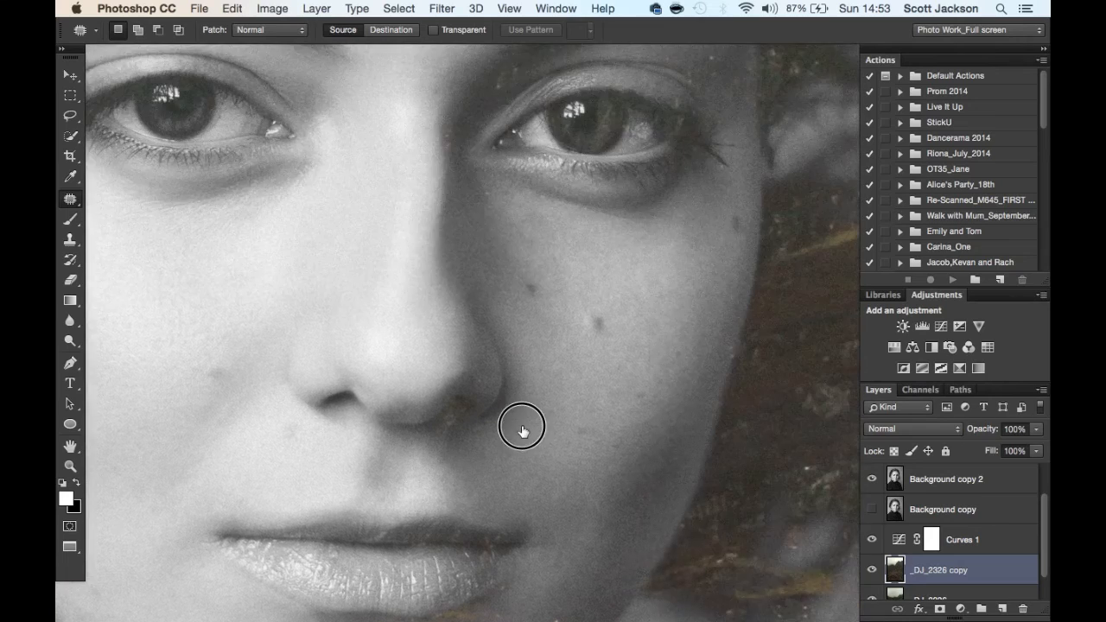
{"action": "left_click_drag", "start_coordinate": [573, 271], "coordinate": [637, 486]}
{"action": "left_click_drag", "start_coordinate": [506, 334], "coordinate": [350, 357]}
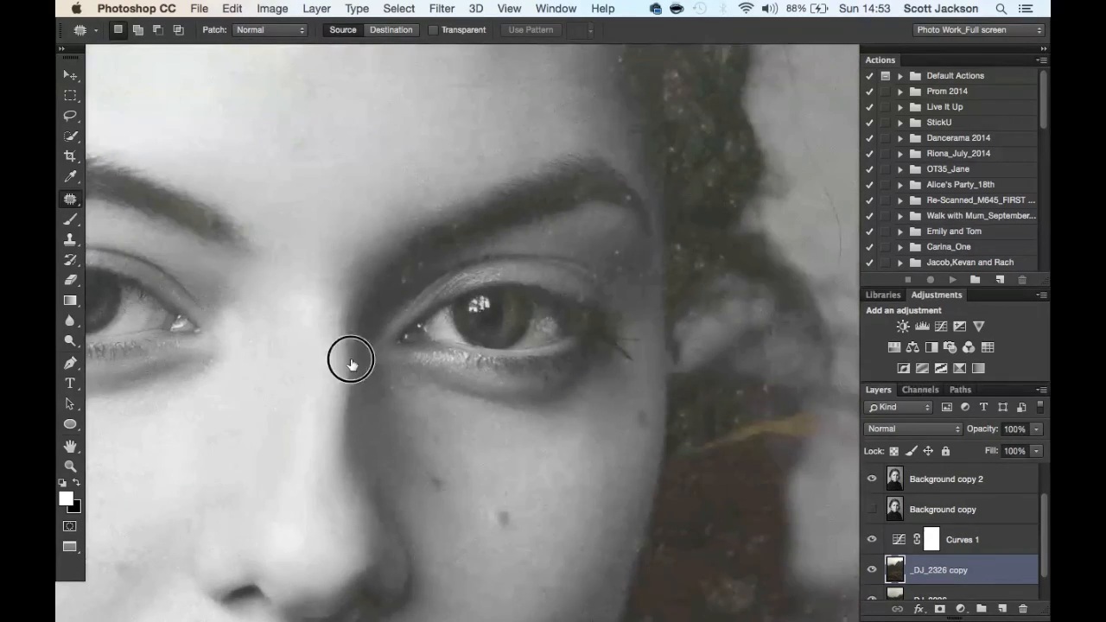
{"action": "left_click_drag", "start_coordinate": [570, 452], "coordinate": [636, 292]}
{"action": "left_click_drag", "start_coordinate": [629, 380], "coordinate": [629, 387]}
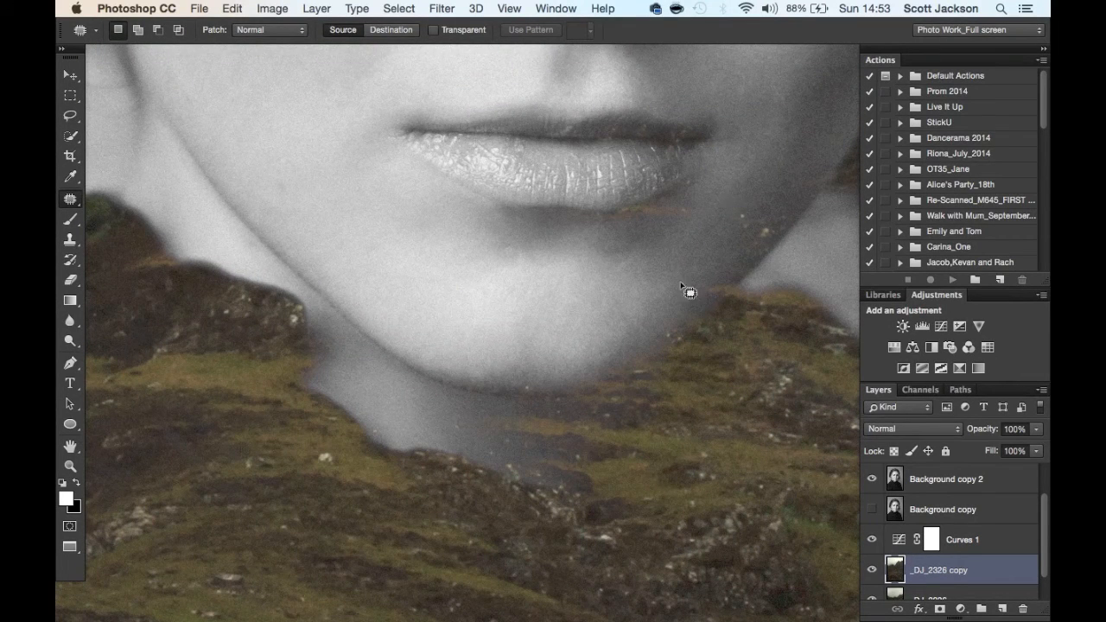
{"action": "key", "text": "super+minus"}
{"action": "key", "text": "super+minus"}
{"action": "key", "text": "super+minus"}
{"action": "key", "text": "super+plus"}
{"action": "key", "text": "super+plus"}
{"action": "key", "text": "super+plus"}
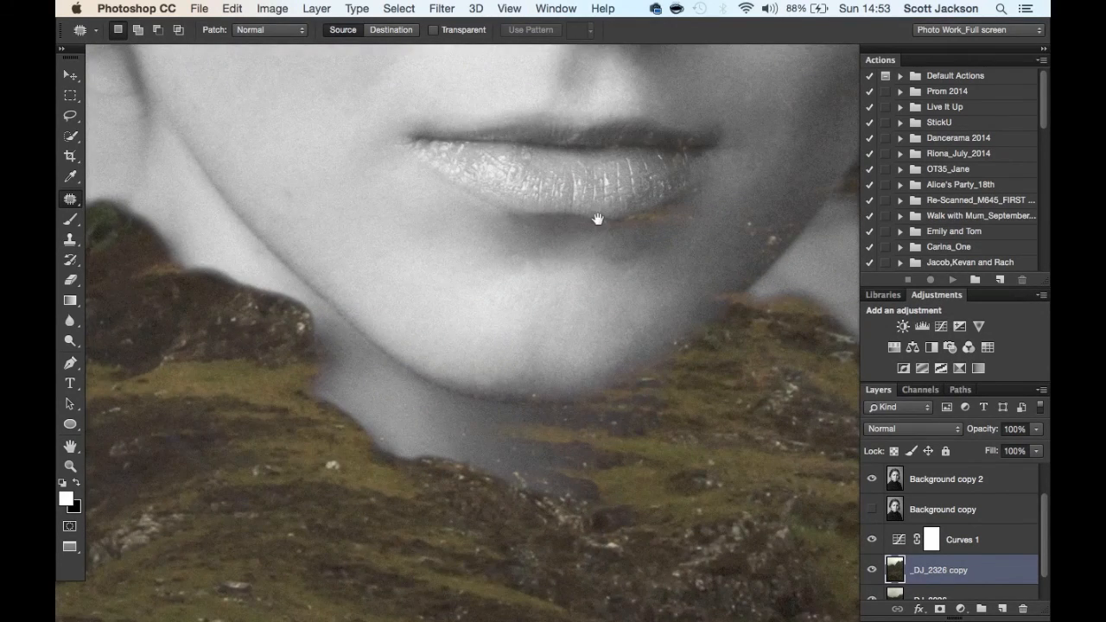
{"action": "left_click_drag", "start_coordinate": [598, 220], "coordinate": [511, 439]}
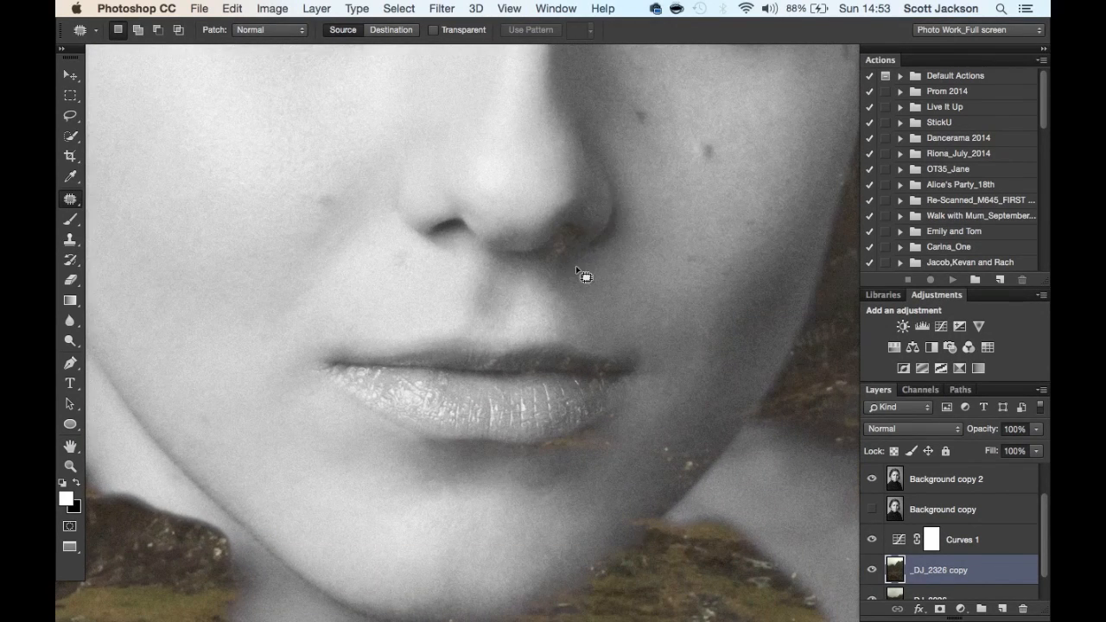
Patch the last speck under the shaded nostril with a clean area, and clear the selection.
{"action": "mouse_move", "coordinate": [589, 227]}
{"action": "left_mouse_down"}
{"action": "mouse_move", "coordinate": [527, 279]}
{"action": "mouse_move", "coordinate": [274, 401]}
{"action": "mouse_move", "coordinate": [219, 449]}
{"action": "mouse_move", "coordinate": [187, 524]}
{"action": "mouse_move", "coordinate": [164, 455]}
{"action": "mouse_move", "coordinate": [587, 214]}
{"action": "mouse_move", "coordinate": [534, 201]}
{"action": "mouse_move", "coordinate": [506, 177]}
{"action": "mouse_move", "coordinate": [532, 153]}
{"action": "left_mouse_up"}
{"action": "key", "text": "super+minus"}
{"action": "key", "text": "super+d"}
Examine the retouched portrait both as a whole and close up on the face.
{"action": "key", "text": "super+0"}
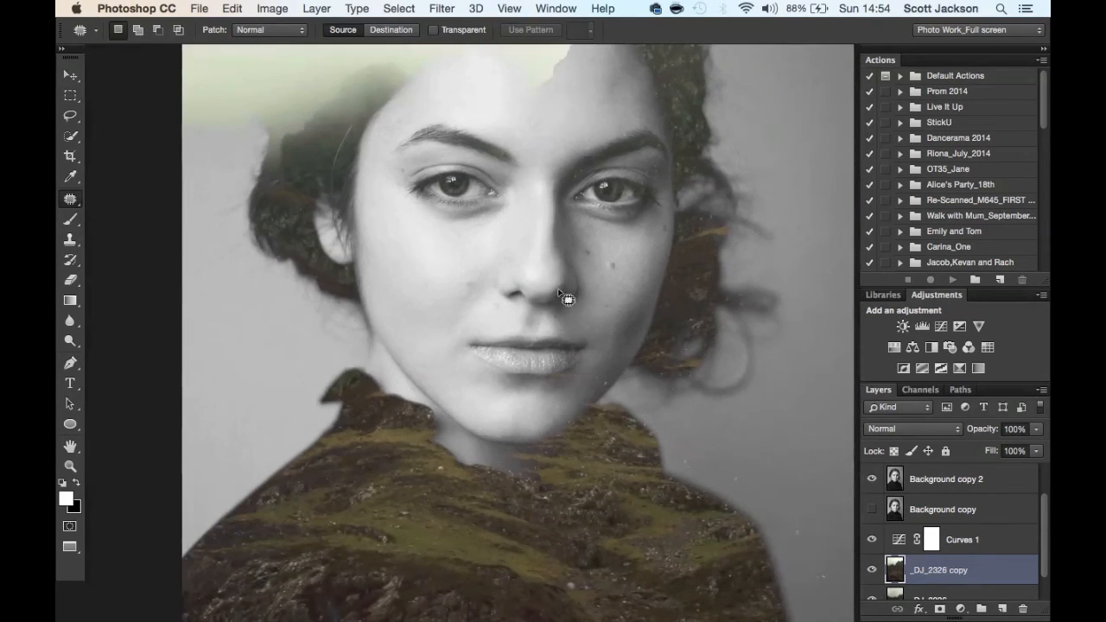
{"action": "key", "text": "super+minus"}
{"action": "key", "text": "super+minus"}
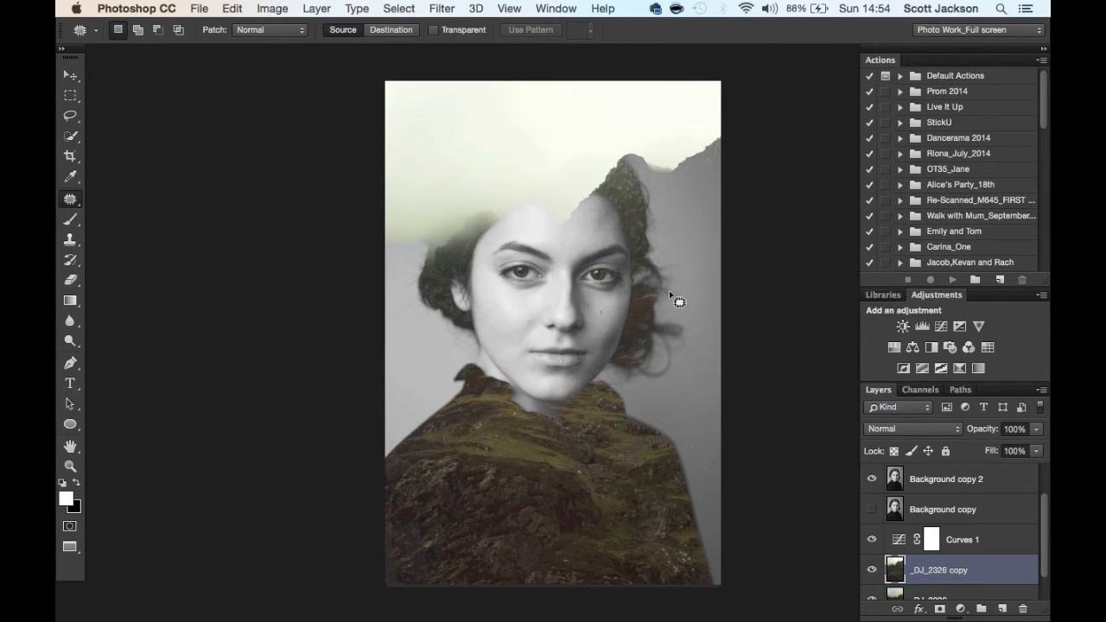
{"action": "key", "text": "super+plus"}
{"action": "key", "text": "super+plus"}
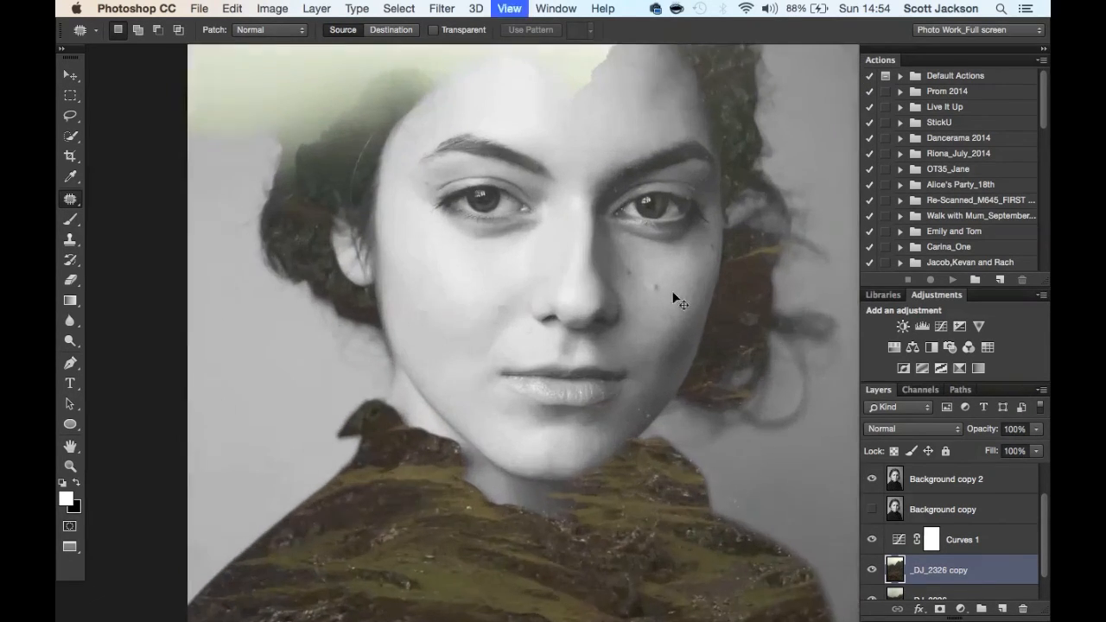
{"action": "key", "text": "super+plus"}
{"action": "left_click_drag", "start_coordinate": [718, 259], "coordinate": [662, 302]}
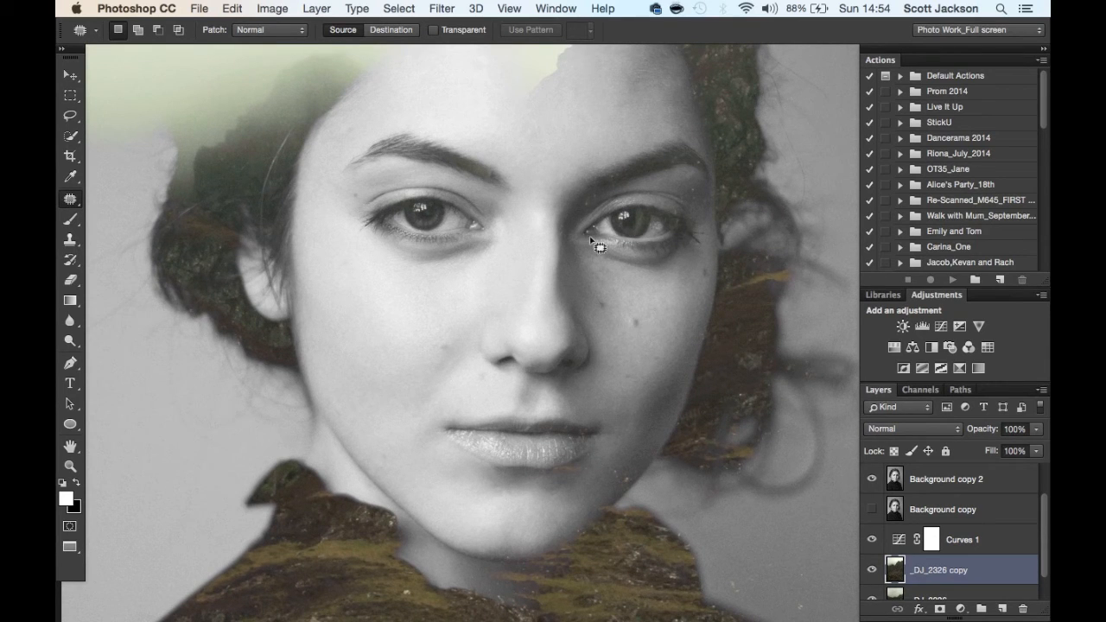
{"action": "key", "text": "super+minus"}
{"action": "key", "text": "super+minus"}
{"action": "key", "text": "super+minus"}
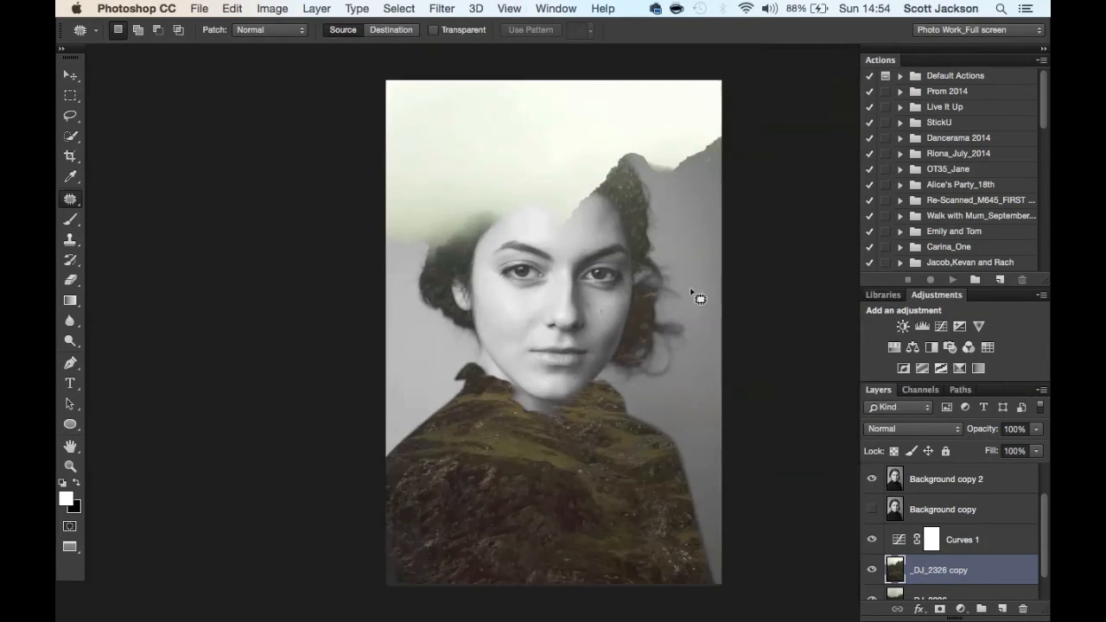
Compare the image with the _DJ_2326 copy layer hidden and shown, and with Background copy in place of Background copy 2.
{"action": "left_click", "coordinate": [70, 115]}
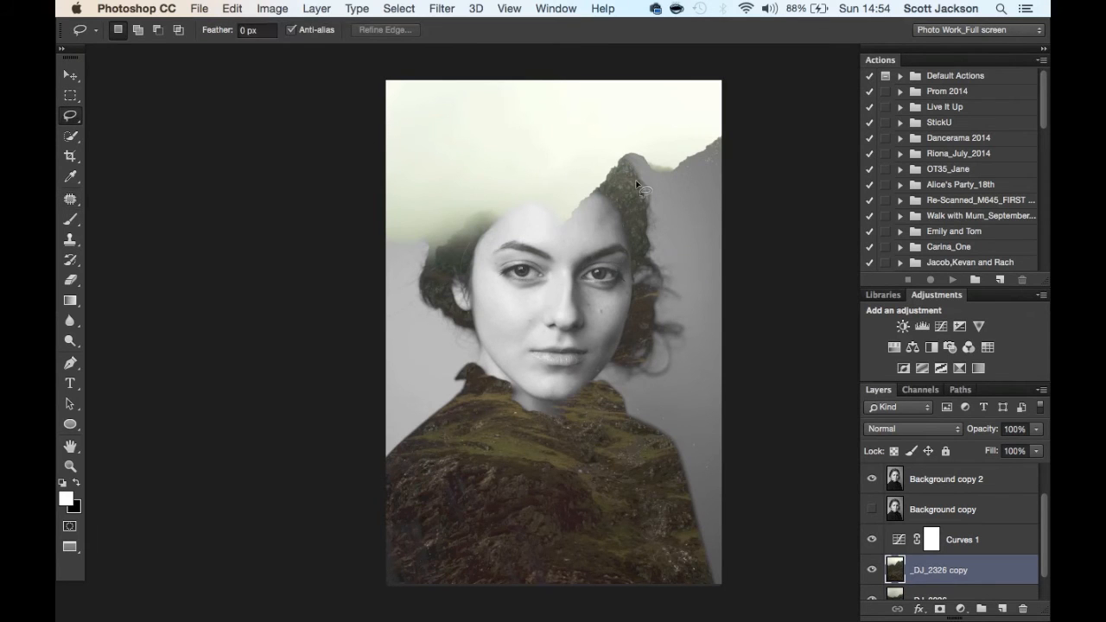
{"action": "left_click", "coordinate": [872, 570]}
{"action": "left_click", "coordinate": [872, 570]}
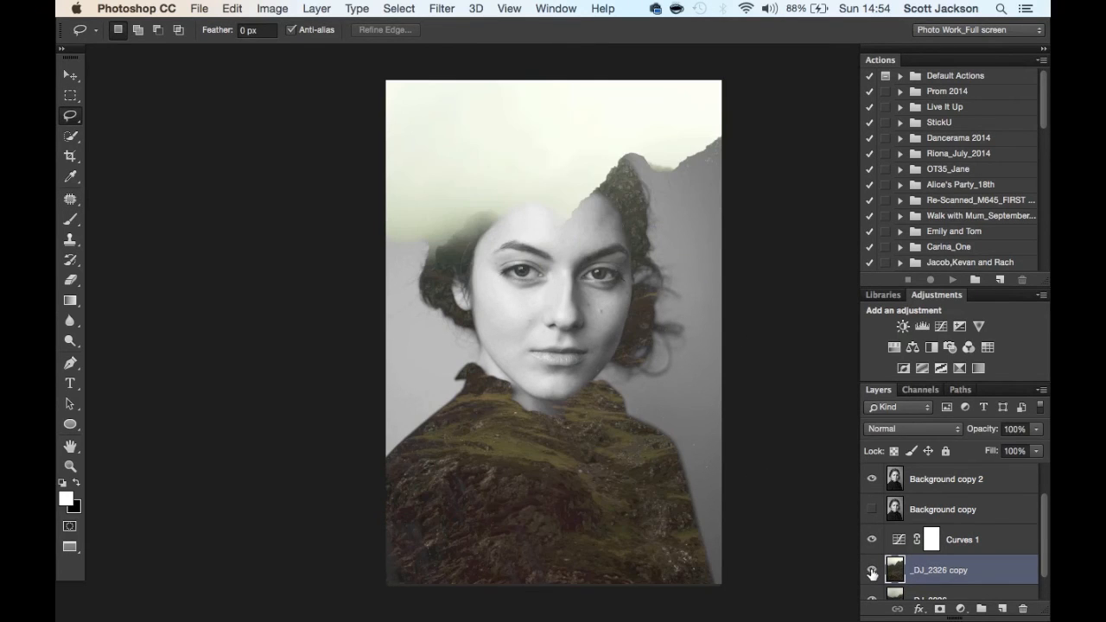
{"action": "left_click", "coordinate": [950, 490]}
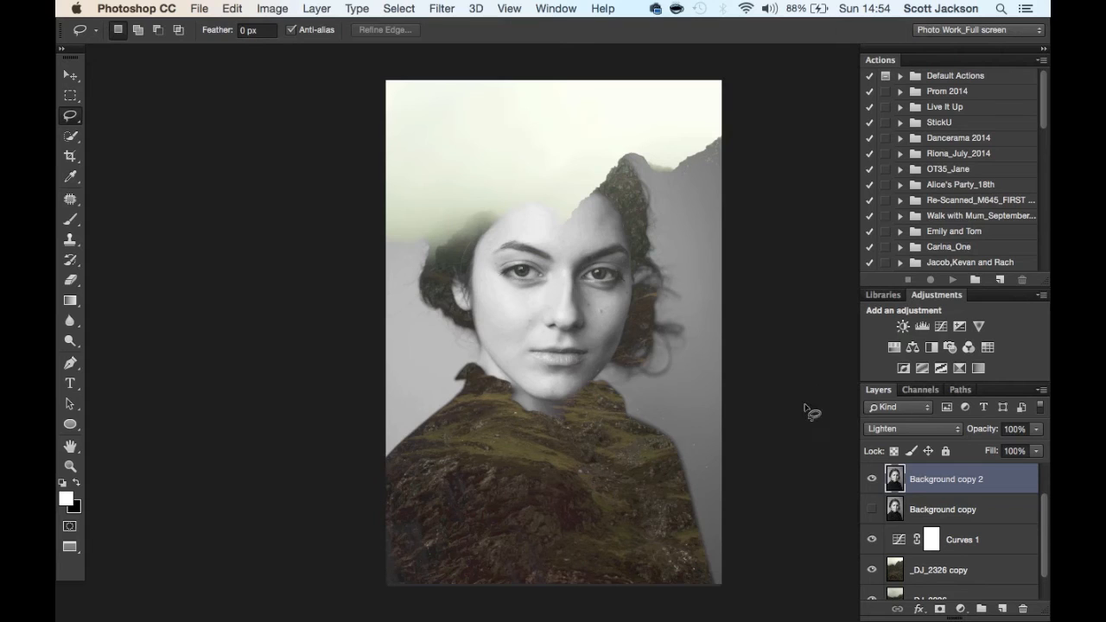
{"action": "left_click", "coordinate": [872, 479]}
{"action": "left_click", "coordinate": [872, 509]}
{"action": "left_click", "coordinate": [872, 478]}
{"action": "left_click", "coordinate": [872, 509]}
Add a Photo Filter adjustment layer above Curves 2.
{"action": "left_click_drag", "start_coordinate": [1044, 518], "coordinate": [1045, 466]}
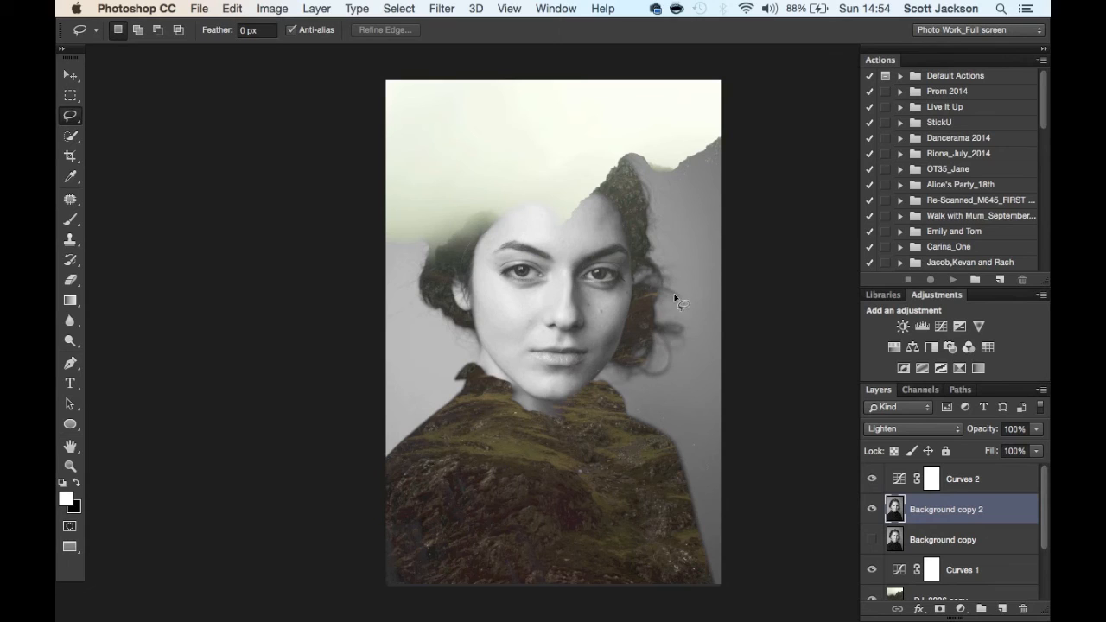
{"action": "left_click", "coordinate": [996, 480]}
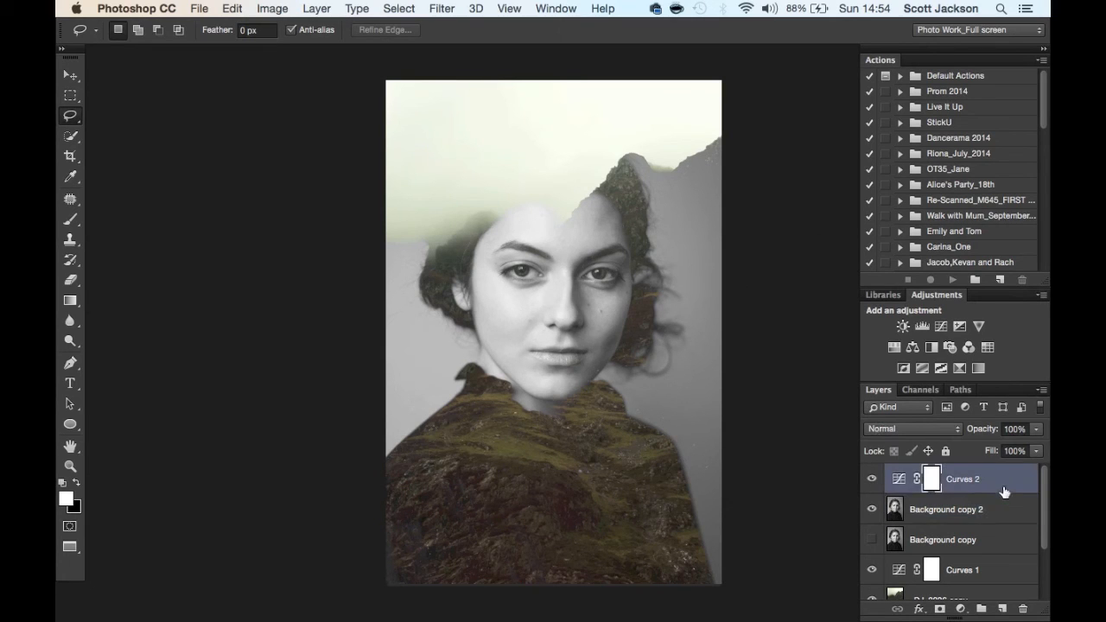
{"action": "left_click", "coordinate": [950, 346]}
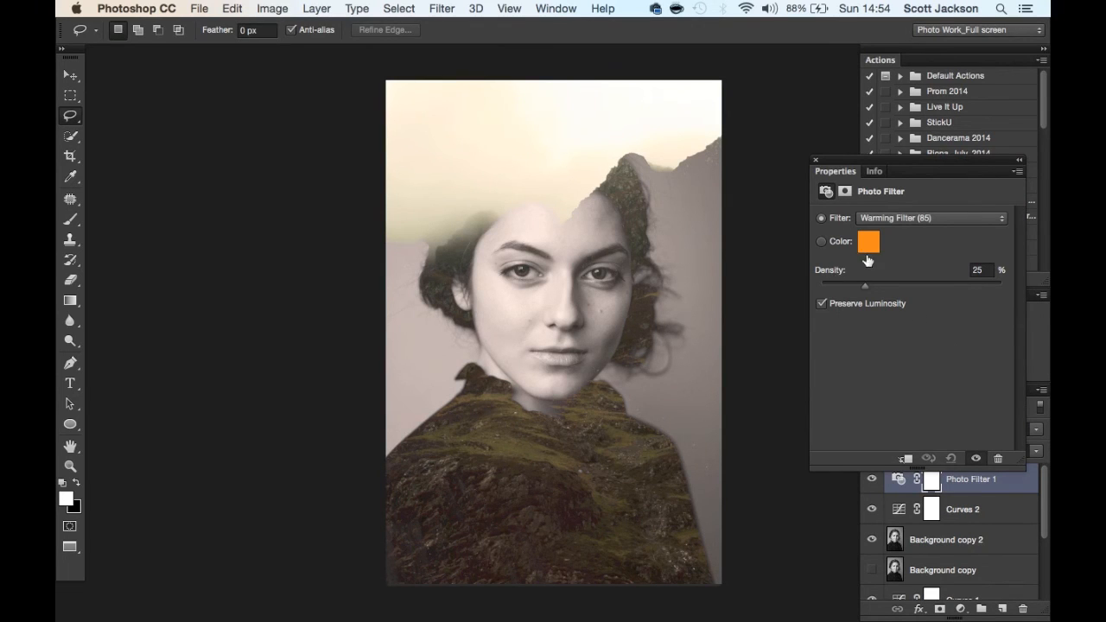
Try the Red, Yellow and Sepia presets on the Photo Filter adjustment.
{"action": "left_click", "coordinate": [881, 219]}
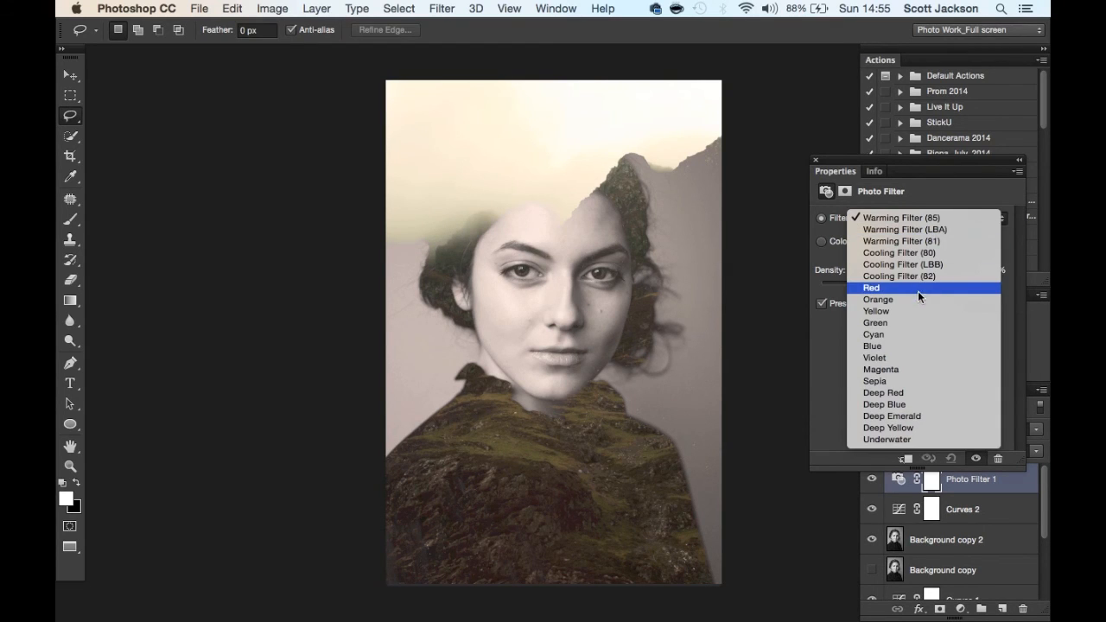
{"action": "left_click", "coordinate": [916, 288]}
{"action": "left_click", "coordinate": [915, 227]}
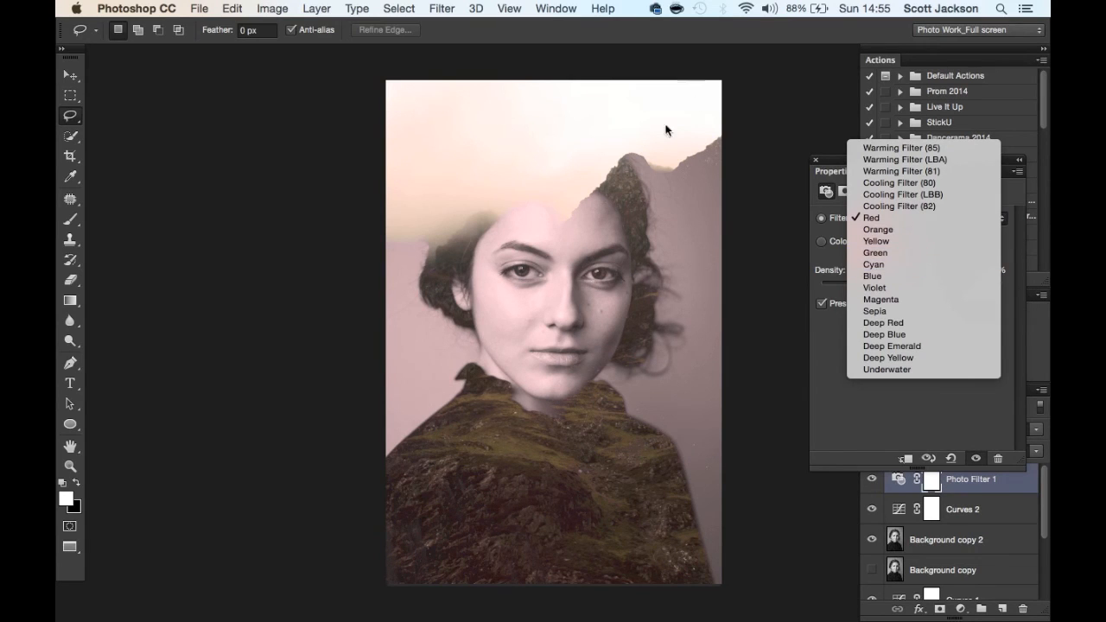
{"action": "left_click", "coordinate": [915, 241]}
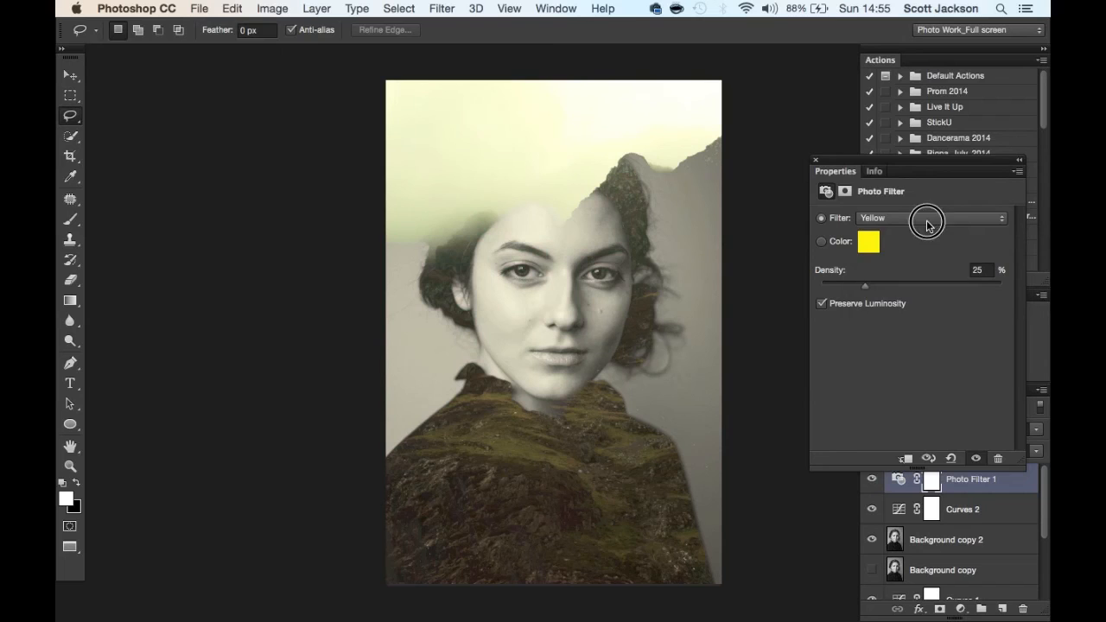
{"action": "left_click", "coordinate": [927, 222]}
{"action": "left_click", "coordinate": [927, 253]}
{"action": "left_click", "coordinate": [927, 215]}
{"action": "left_click", "coordinate": [923, 248]}
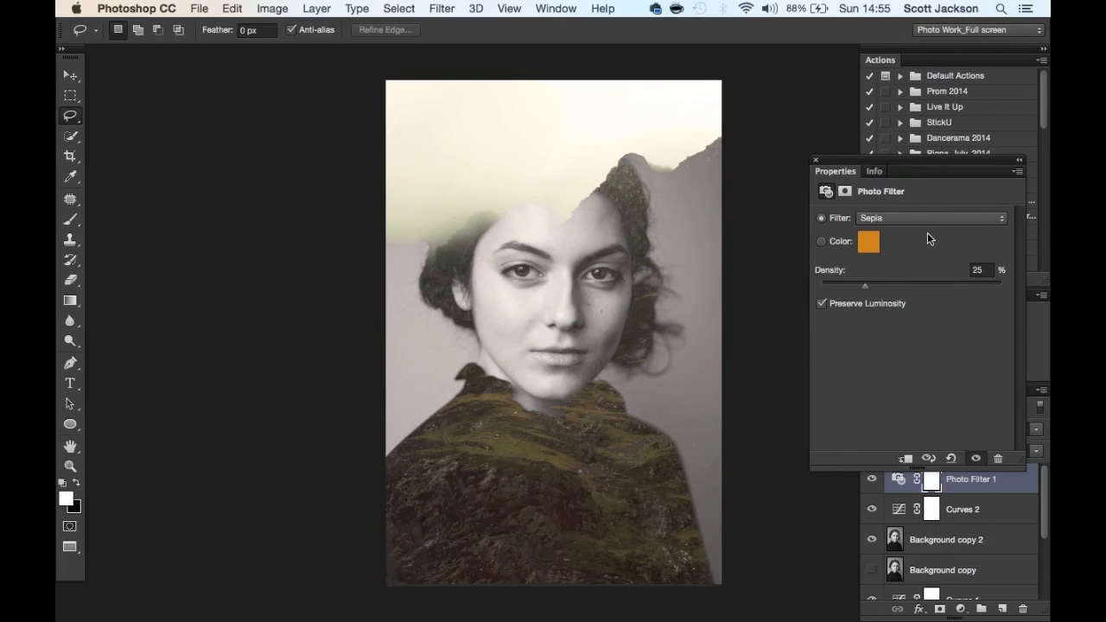
Try the Deep Red, Deep Emerald and Underwater presets on the Photo Filter adjustment.
{"action": "left_click", "coordinate": [927, 216]}
{"action": "left_click", "coordinate": [931, 242]}
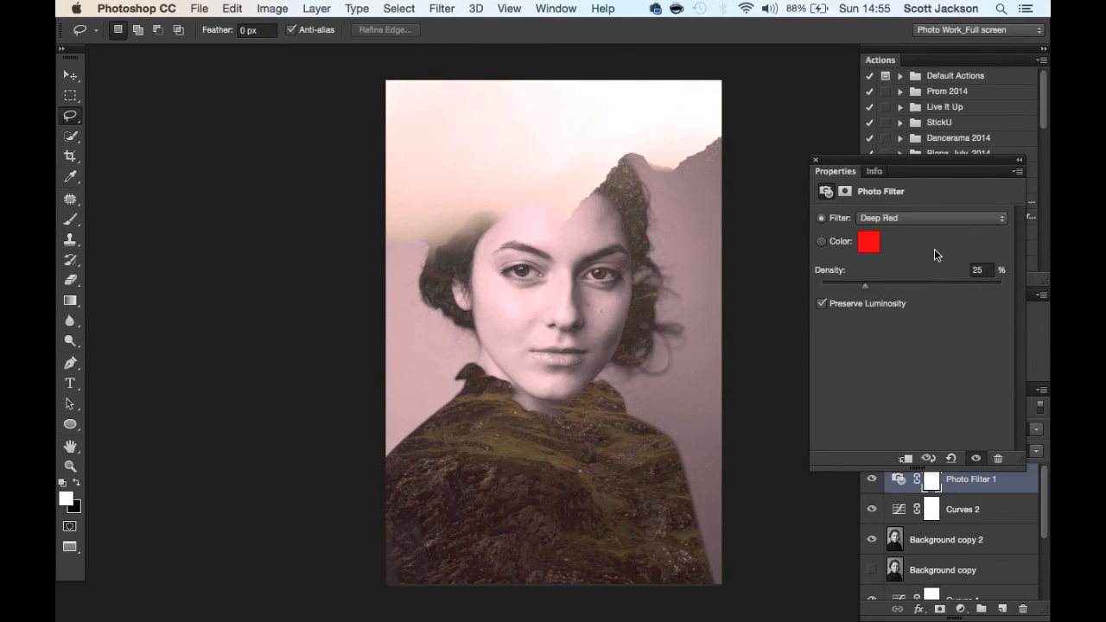
{"action": "left_click", "coordinate": [925, 217]}
{"action": "left_click", "coordinate": [927, 239]}
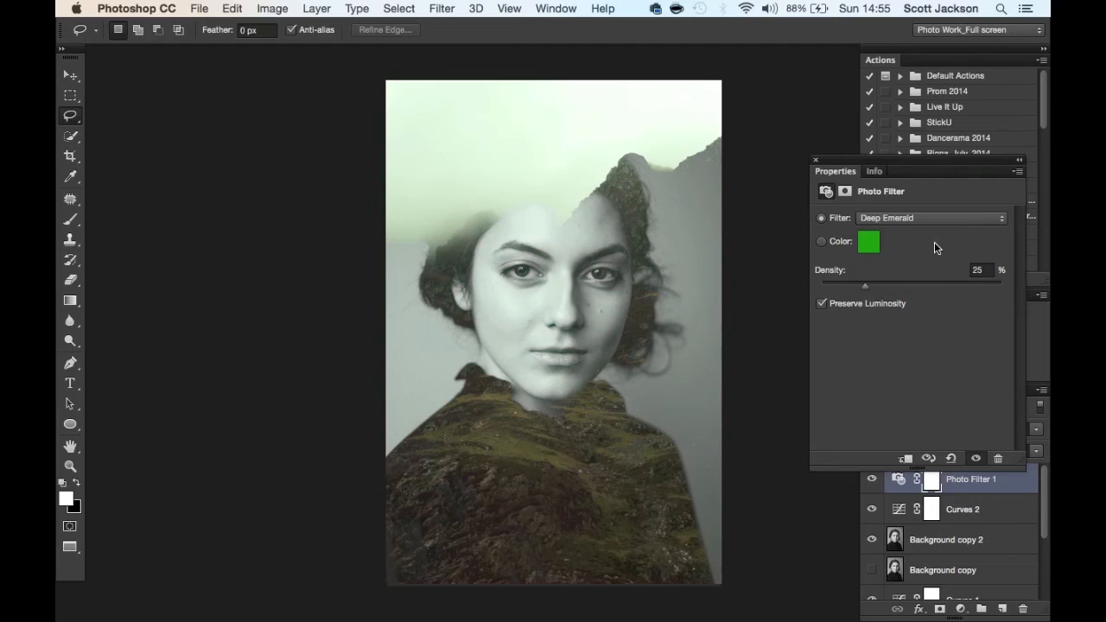
{"action": "left_click", "coordinate": [924, 220]}
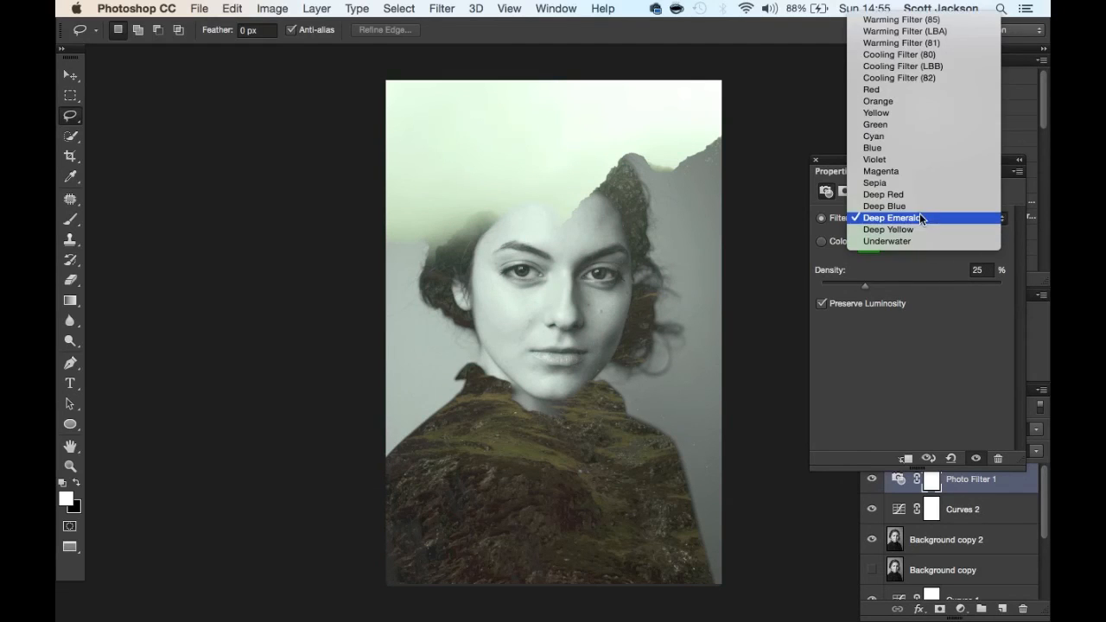
{"action": "left_click", "coordinate": [924, 240]}
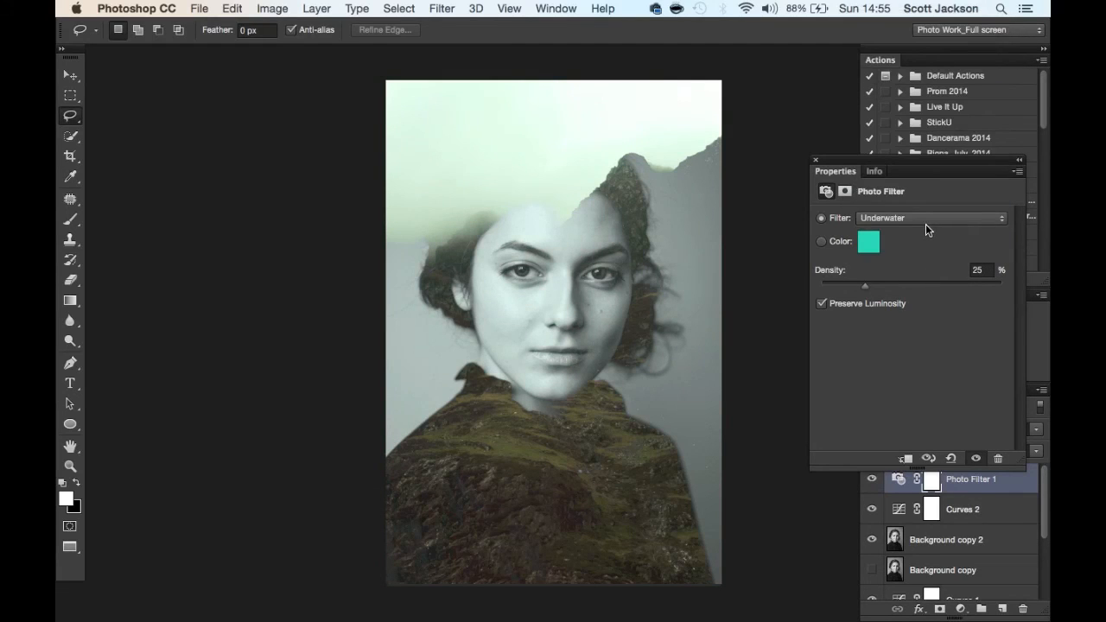
Set the Photo Filter preset to Red and reduce the adjustment layer's opacity to 21%.
{"action": "left_click", "coordinate": [924, 216]}
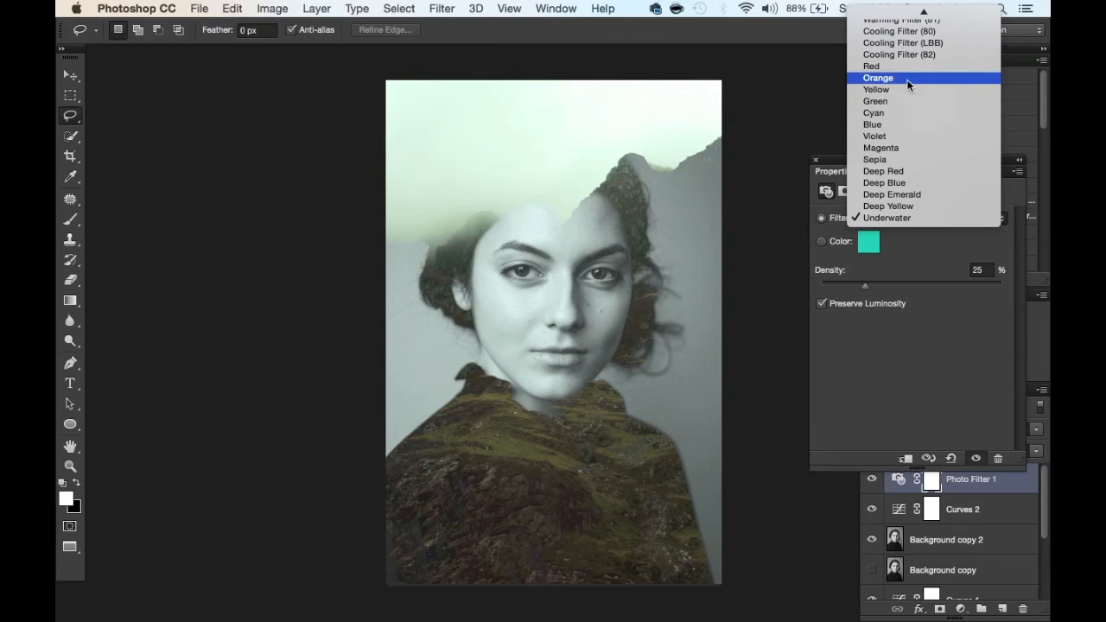
{"action": "left_click", "coordinate": [903, 65]}
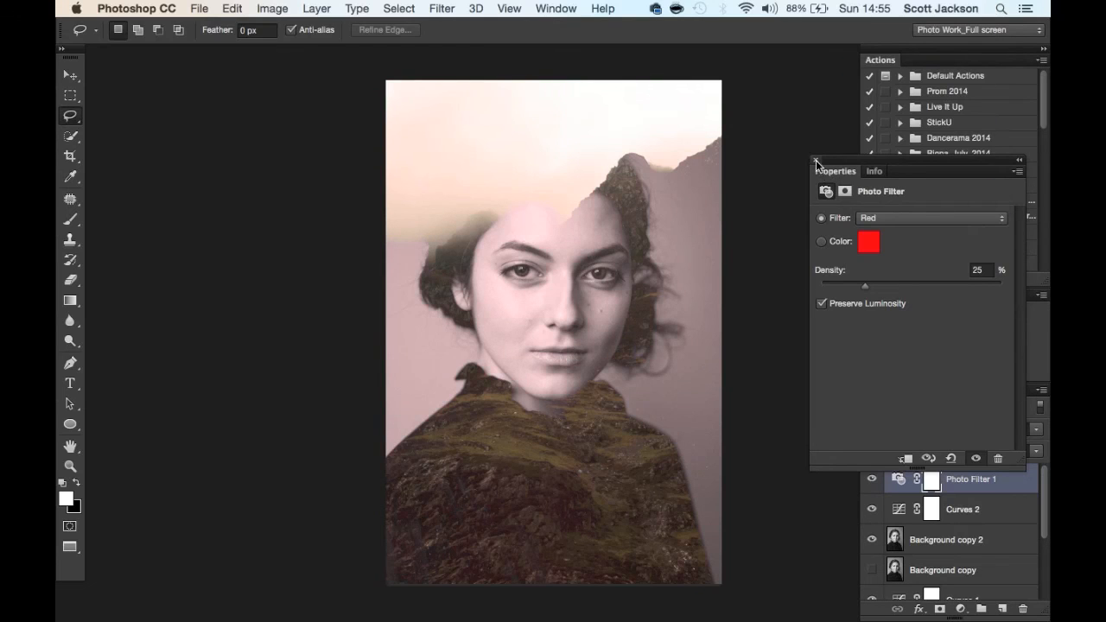
{"action": "left_click", "coordinate": [815, 160]}
{"action": "left_click_drag", "start_coordinate": [980, 429], "coordinate": [916, 439]}
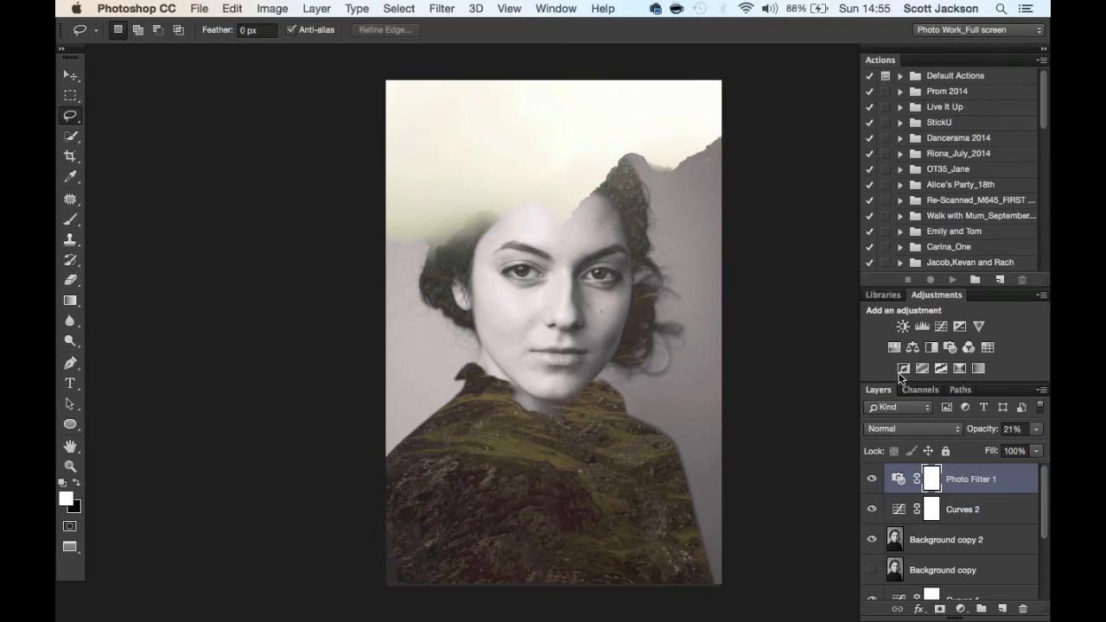
Compare the portrait with the Photo Filter 1 layer hidden and shown.
{"action": "left_click", "coordinate": [871, 480]}
{"action": "left_click", "coordinate": [871, 481]}
{"action": "left_click", "coordinate": [871, 481]}
{"action": "left_click", "coordinate": [872, 481]}
{"action": "left_click", "coordinate": [872, 481]}
{"action": "left_click", "coordinate": [872, 482]}
{"action": "left_click_drag", "start_coordinate": [637, 440], "coordinate": [668, 444]}
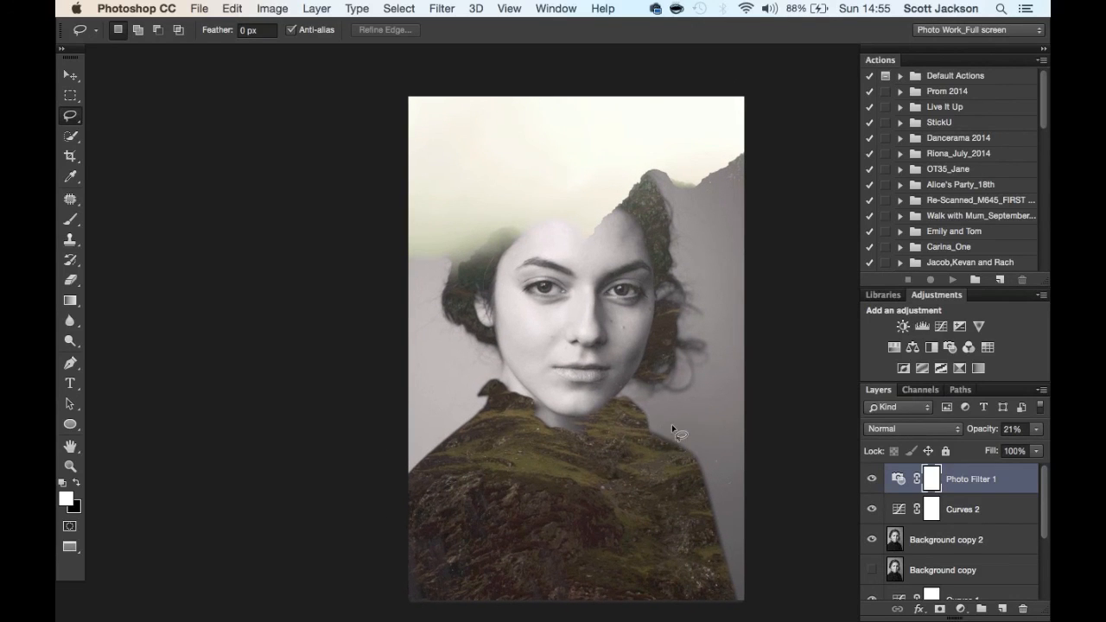
{"action": "left_click", "coordinate": [872, 479]}
{"action": "left_click", "coordinate": [872, 480]}
Add a Levels adjustment layer above Photo Filter 1 and slightly adjust its shadow and midtone input levels.
{"action": "left_click", "coordinate": [920, 326]}
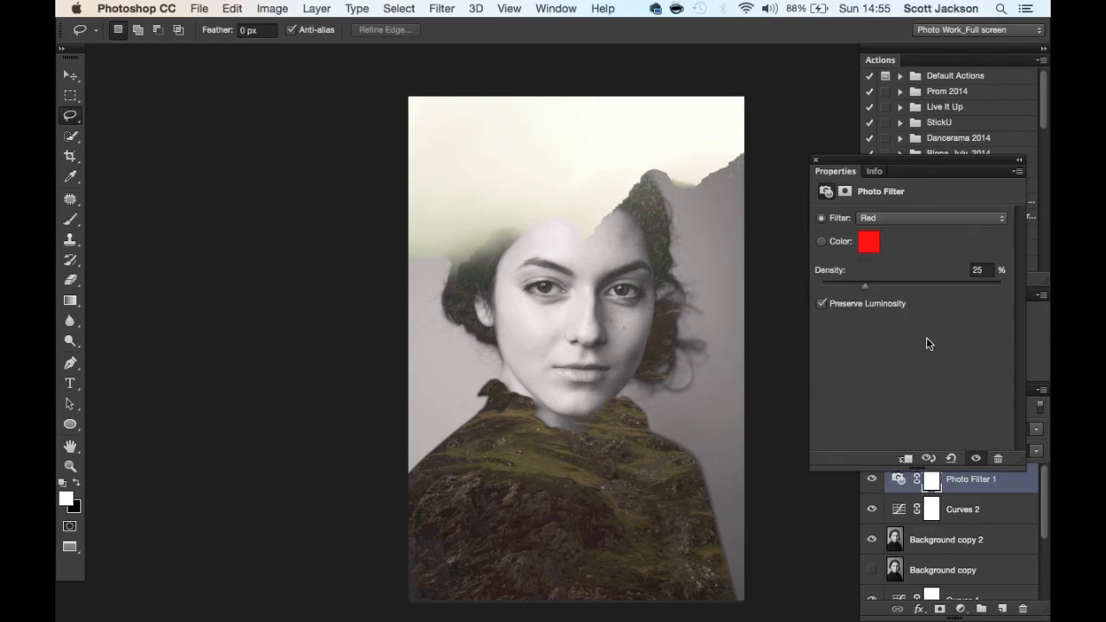
{"action": "mouse_move", "coordinate": [838, 328]}
{"action": "left_mouse_down"}
{"action": "mouse_move", "coordinate": [849, 330]}
{"action": "mouse_move", "coordinate": [837, 329]}
{"action": "left_mouse_up"}
{"action": "left_click_drag", "start_coordinate": [920, 329], "coordinate": [928, 331]}
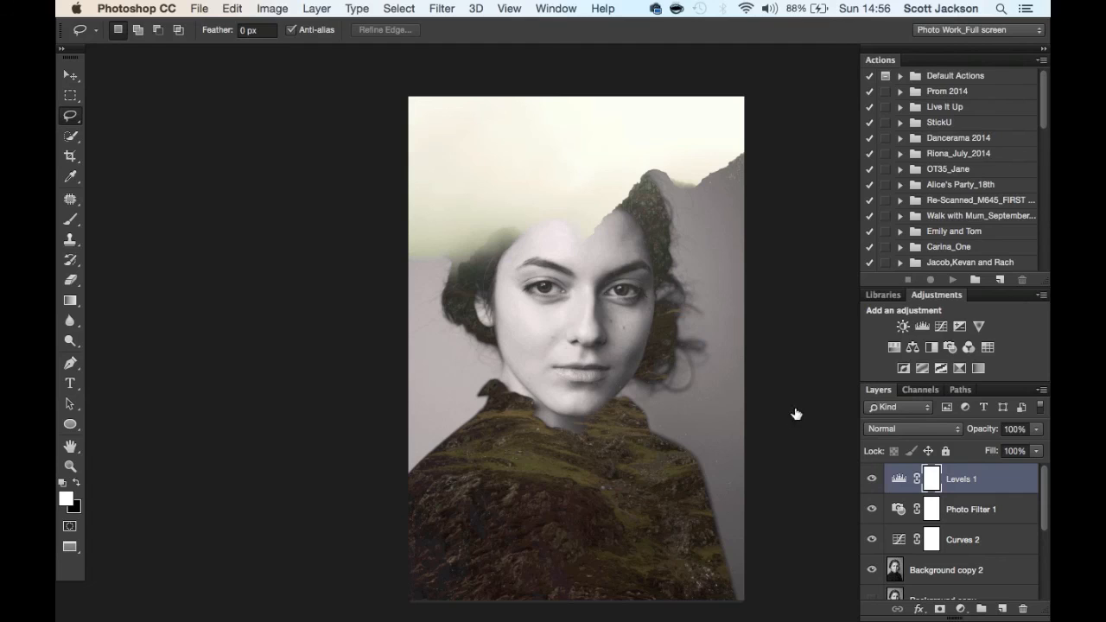
Compare the image with the Curves 1 adjustment layer hidden and shown.
{"action": "left_click_drag", "start_coordinate": [1036, 489], "coordinate": [1038, 532]}
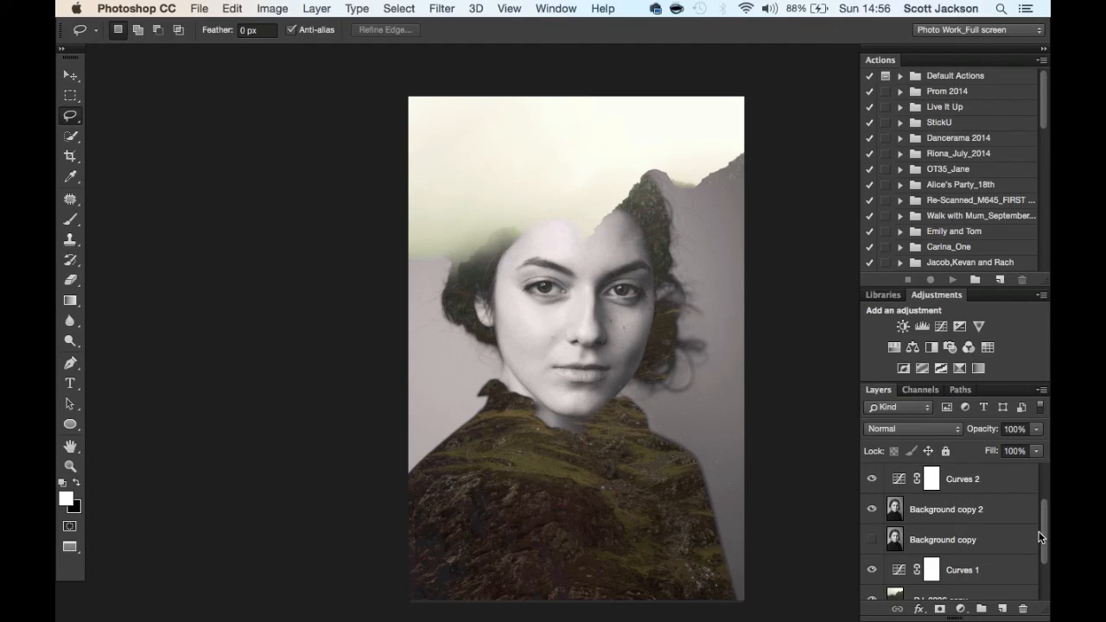
{"action": "left_click", "coordinate": [869, 570]}
{"action": "left_click", "coordinate": [869, 570]}
{"action": "left_click", "coordinate": [871, 570]}
{"action": "left_click", "coordinate": [872, 570]}
{"action": "left_click", "coordinate": [872, 570]}
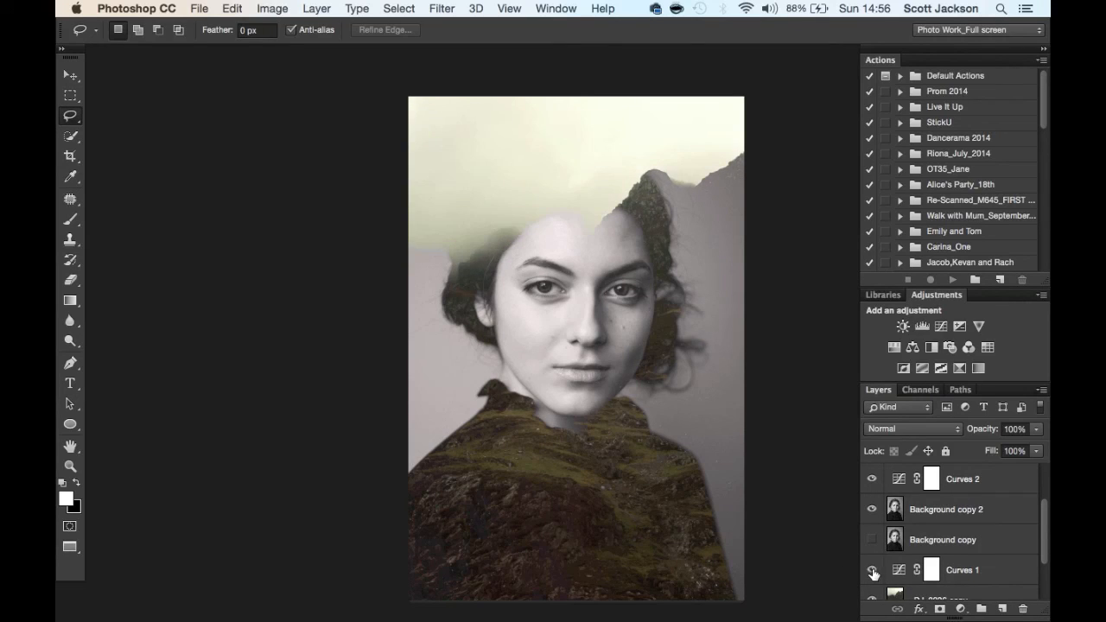
{"action": "left_click", "coordinate": [871, 570]}
{"action": "left_click", "coordinate": [872, 570]}
{"action": "left_click", "coordinate": [871, 570]}
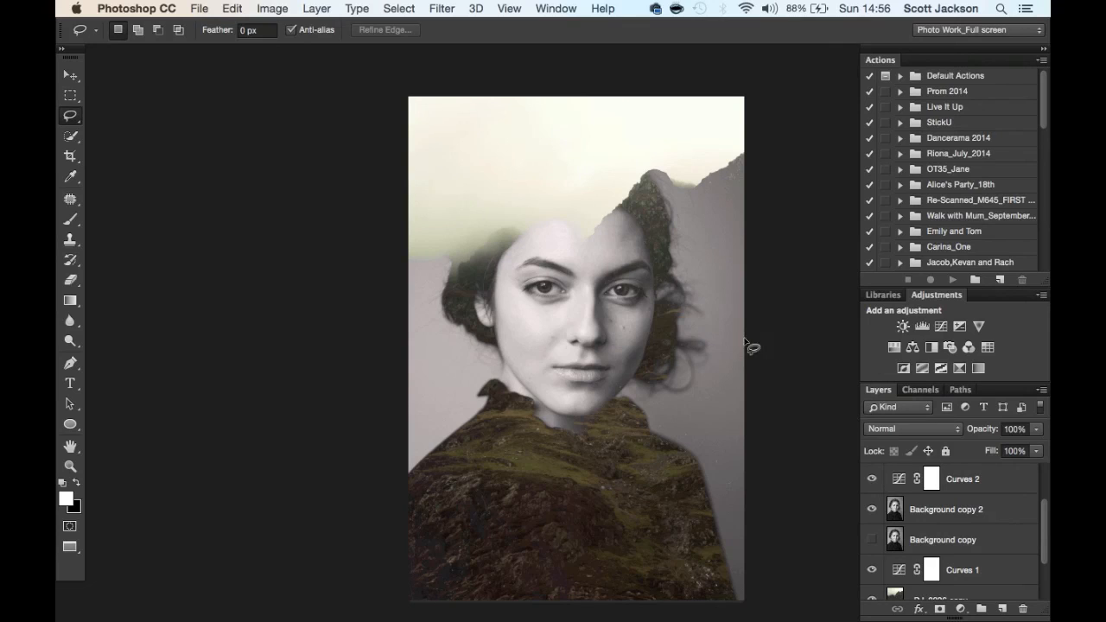
Create a merged copy of the image on a new top layer and hide the Levels, Photo Filter and Curves adjustment layers beneath it.
{"action": "left_click_drag", "start_coordinate": [1046, 532], "coordinate": [1043, 460]}
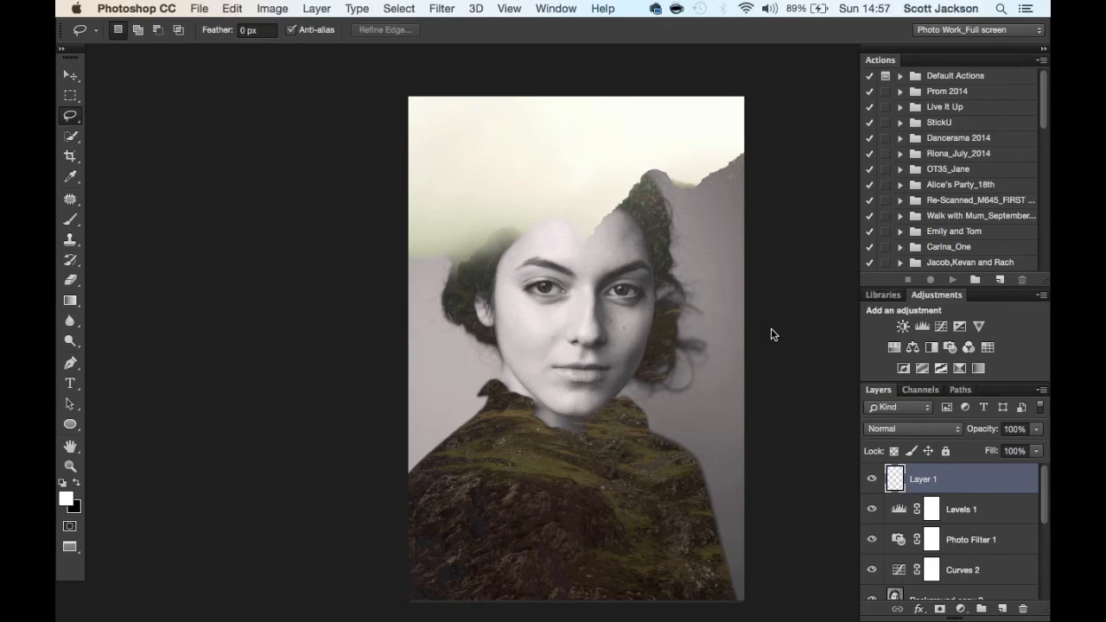
{"action": "left_click", "coordinate": [871, 509]}
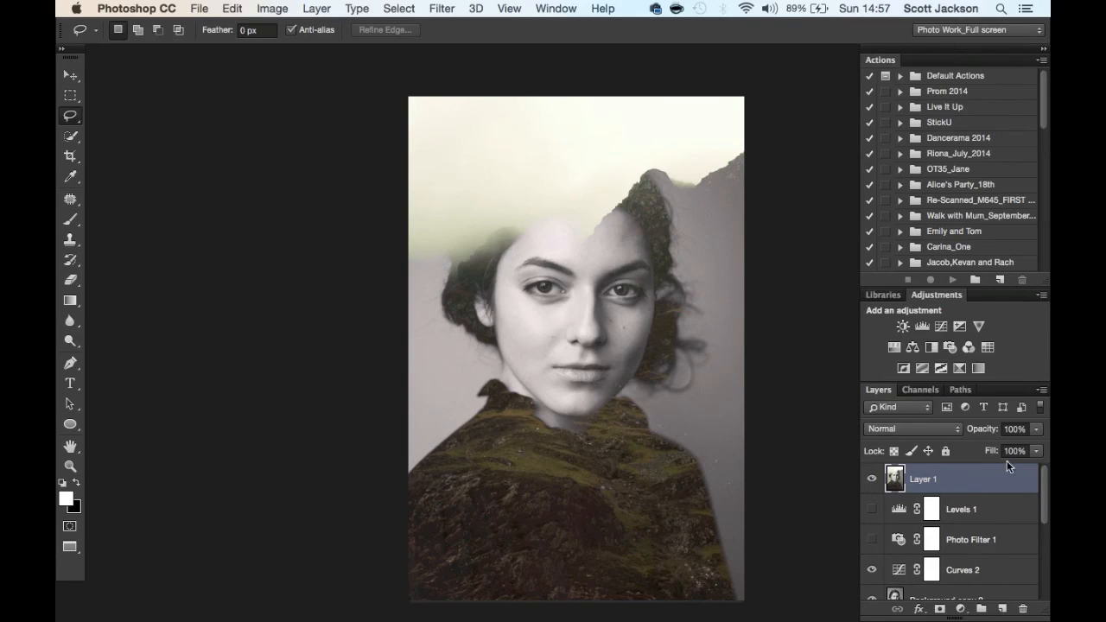
{"action": "left_click_drag", "start_coordinate": [1044, 486], "coordinate": [1036, 530]}
{"action": "left_click", "coordinate": [871, 541]}
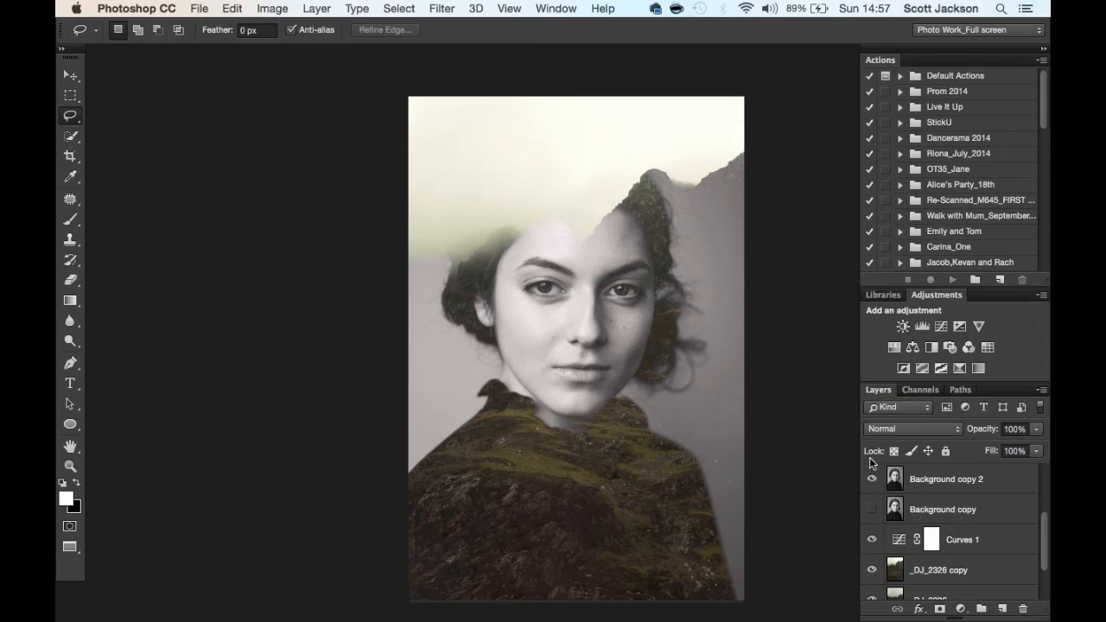
{"action": "left_click", "coordinate": [870, 541]}
Compare the merged top layer with the unadjusted composite by hiding and showing it.
{"action": "scroll", "coordinate": [1043, 560], "scroll_direction": "up", "scroll_amount": 5}
{"action": "left_click", "coordinate": [871, 479]}
{"action": "left_click", "coordinate": [870, 479]}
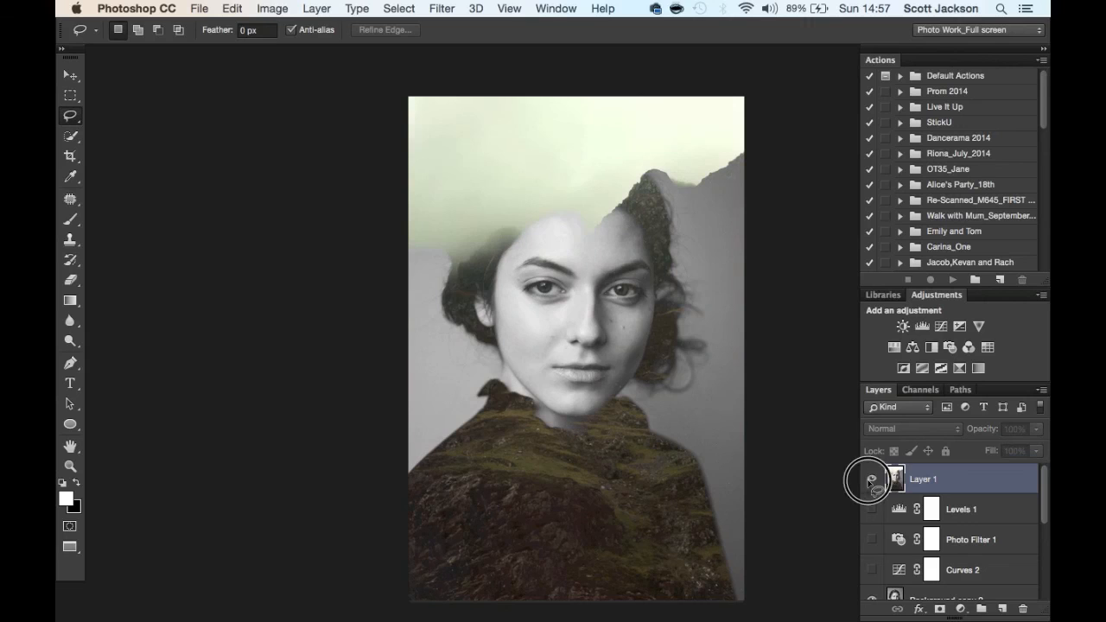
{"action": "left_click", "coordinate": [870, 478]}
{"action": "left_click", "coordinate": [871, 478]}
{"action": "left_click", "coordinate": [871, 478]}
{"action": "left_click", "coordinate": [871, 478]}
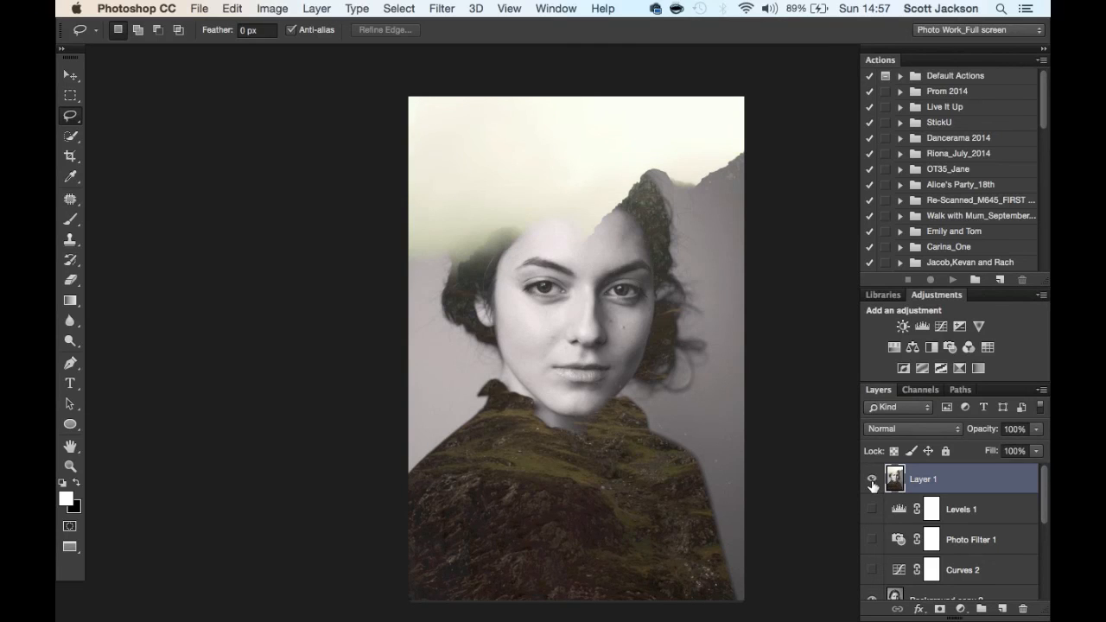
{"action": "left_click", "coordinate": [871, 481]}
{"action": "left_click", "coordinate": [872, 481]}
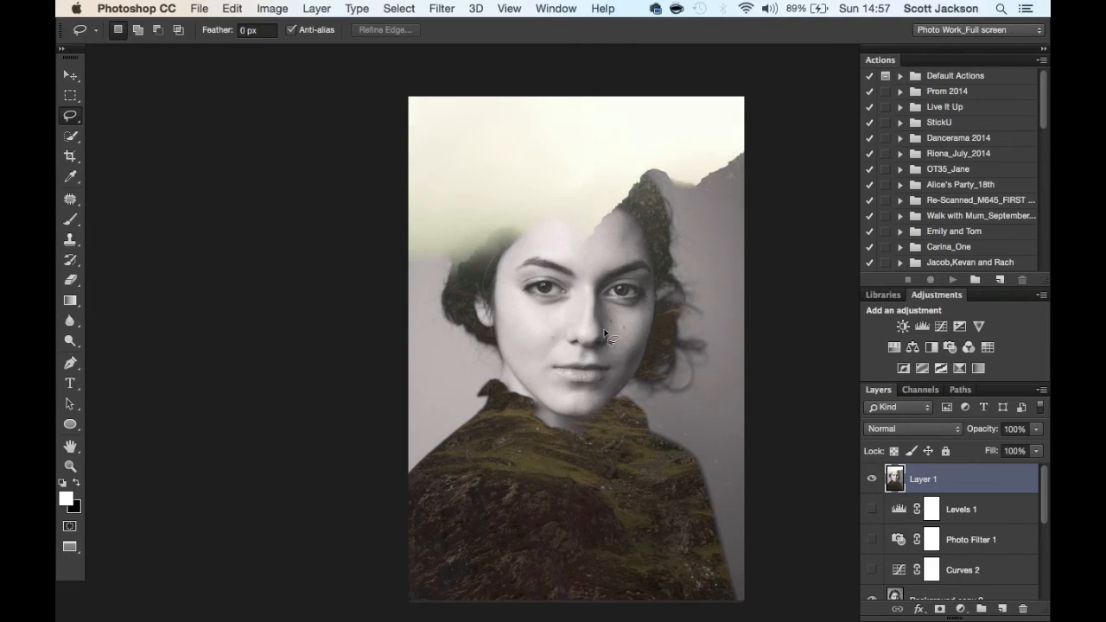